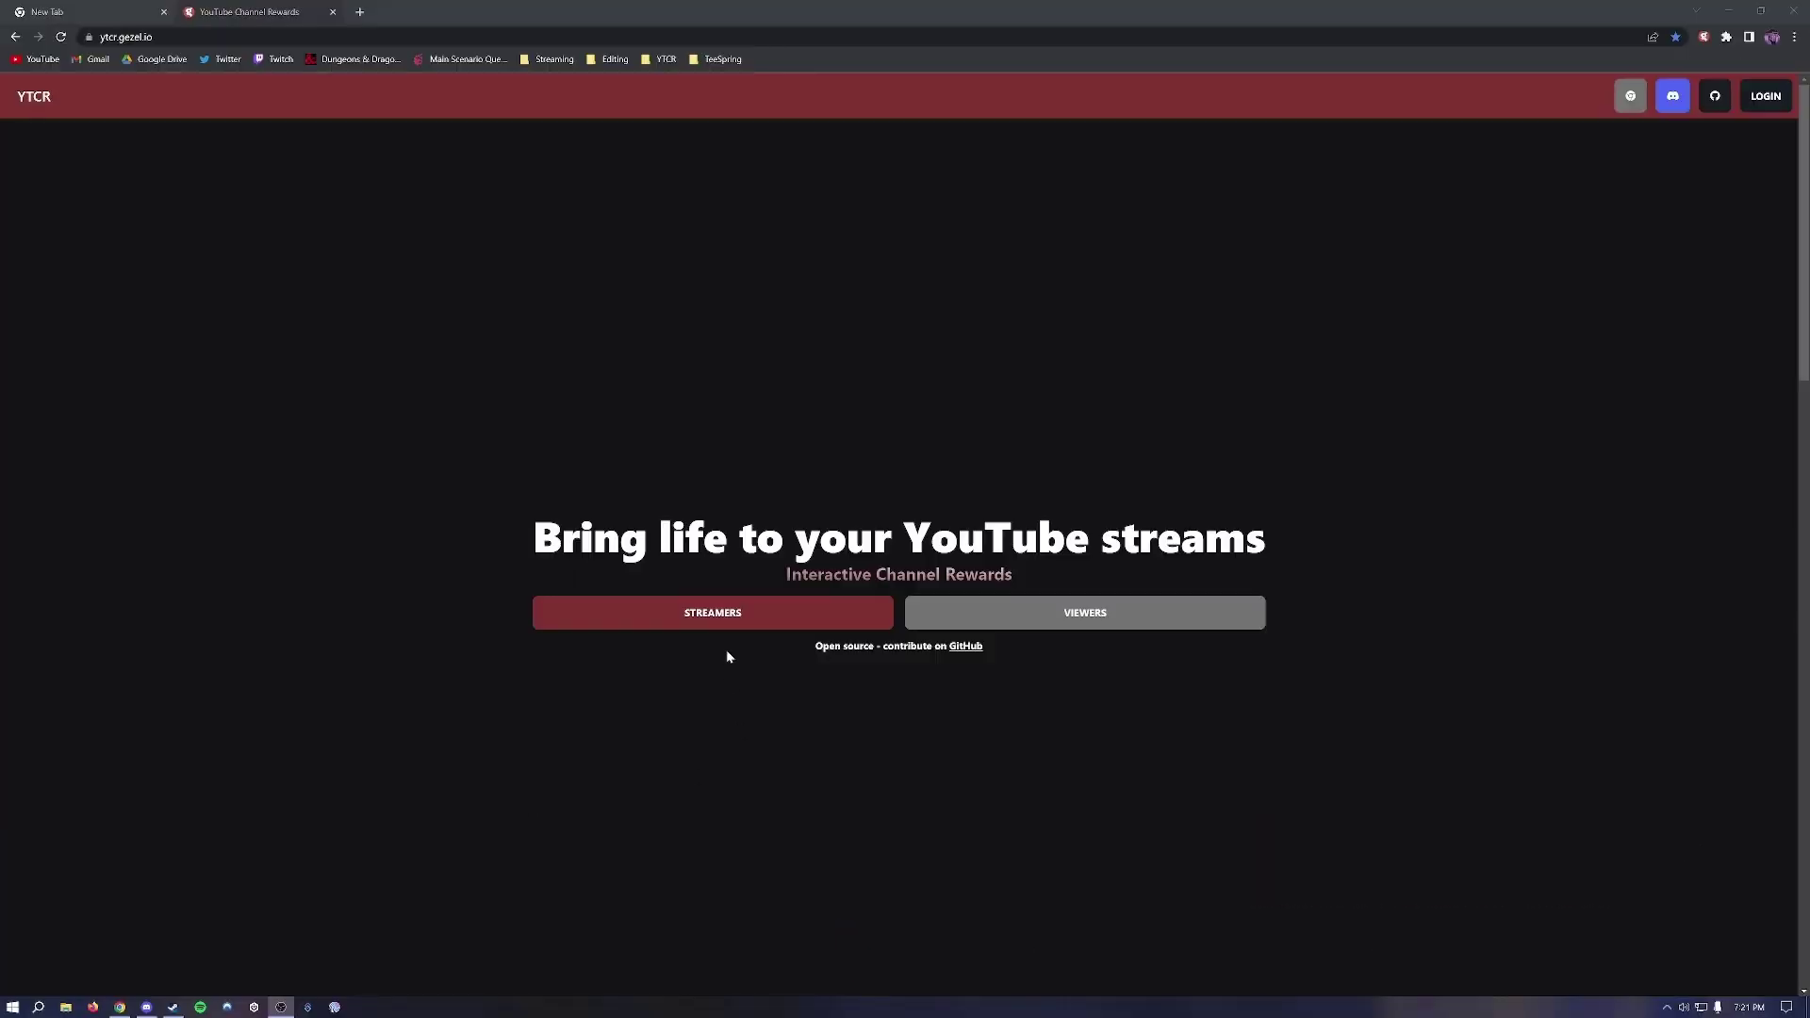
- Open the 'Attention streamers' page of the YTCR site
{"action": "left_click", "coordinate": [726, 618]}
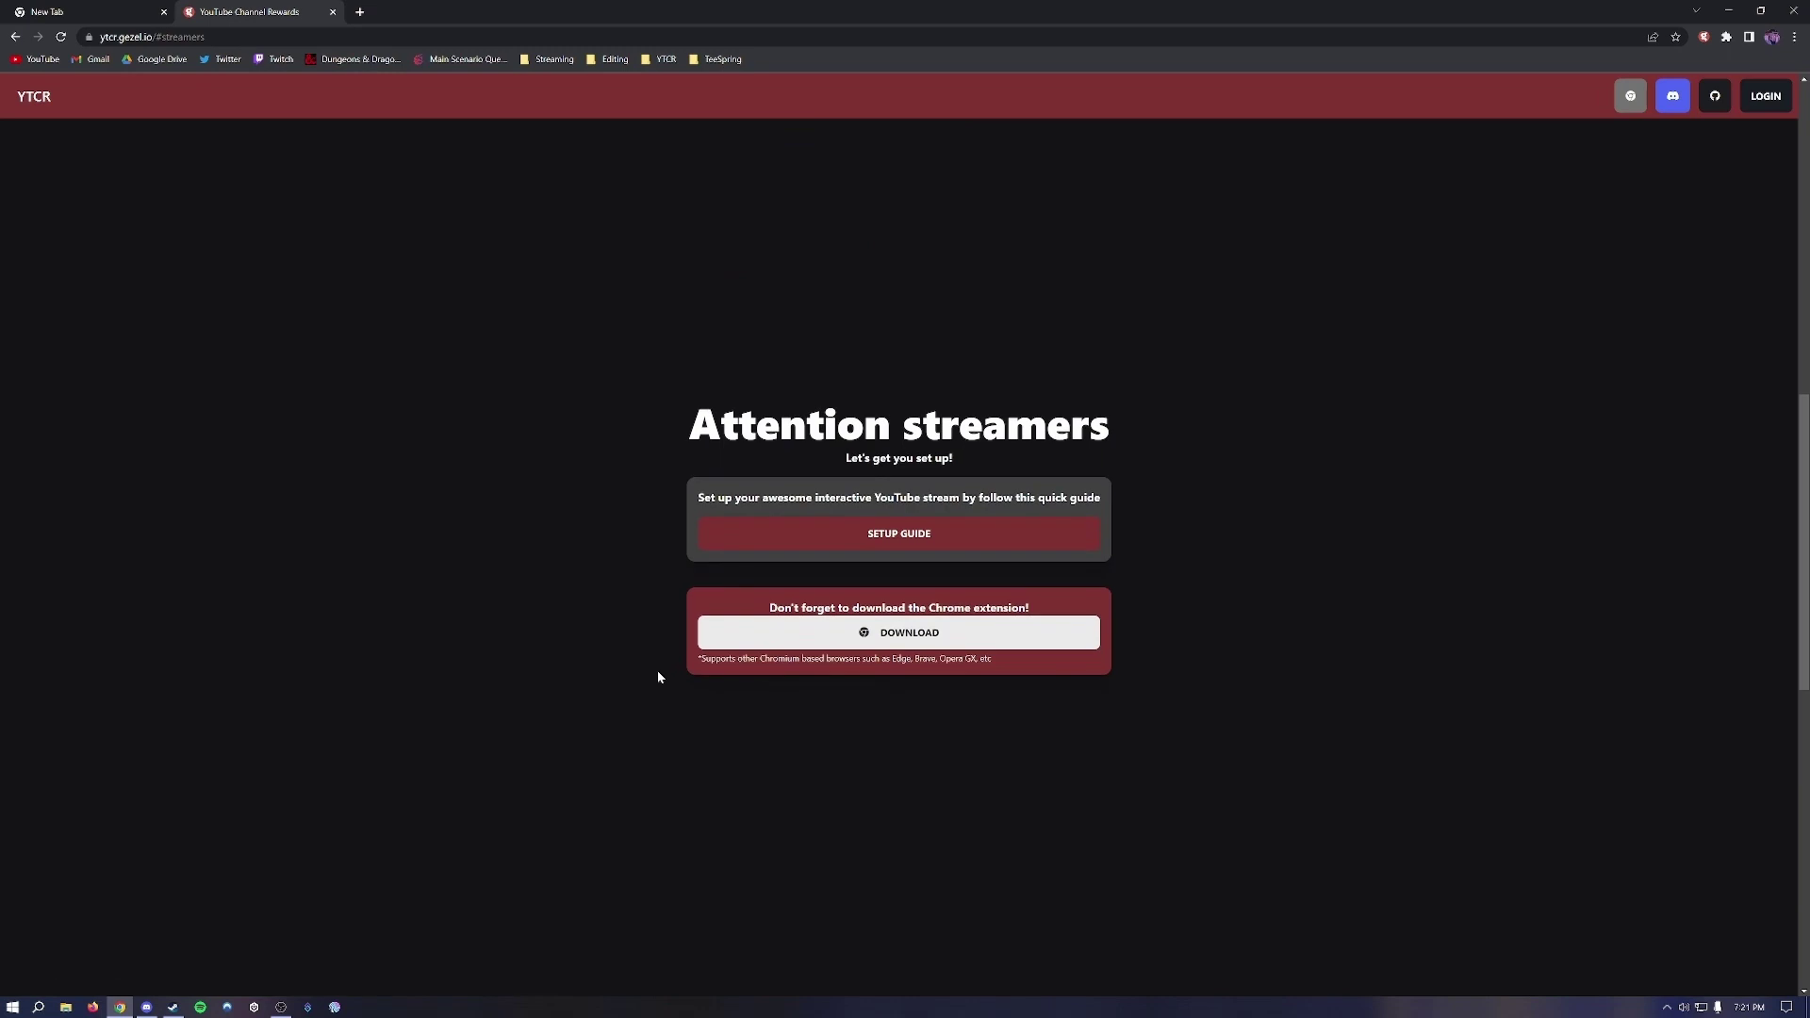
- Follow the setup guide's Streamer.bot link and download Streamer.bot-x64-0.1.22.zip from streamer.bot
{"action": "left_click", "coordinate": [944, 542]}
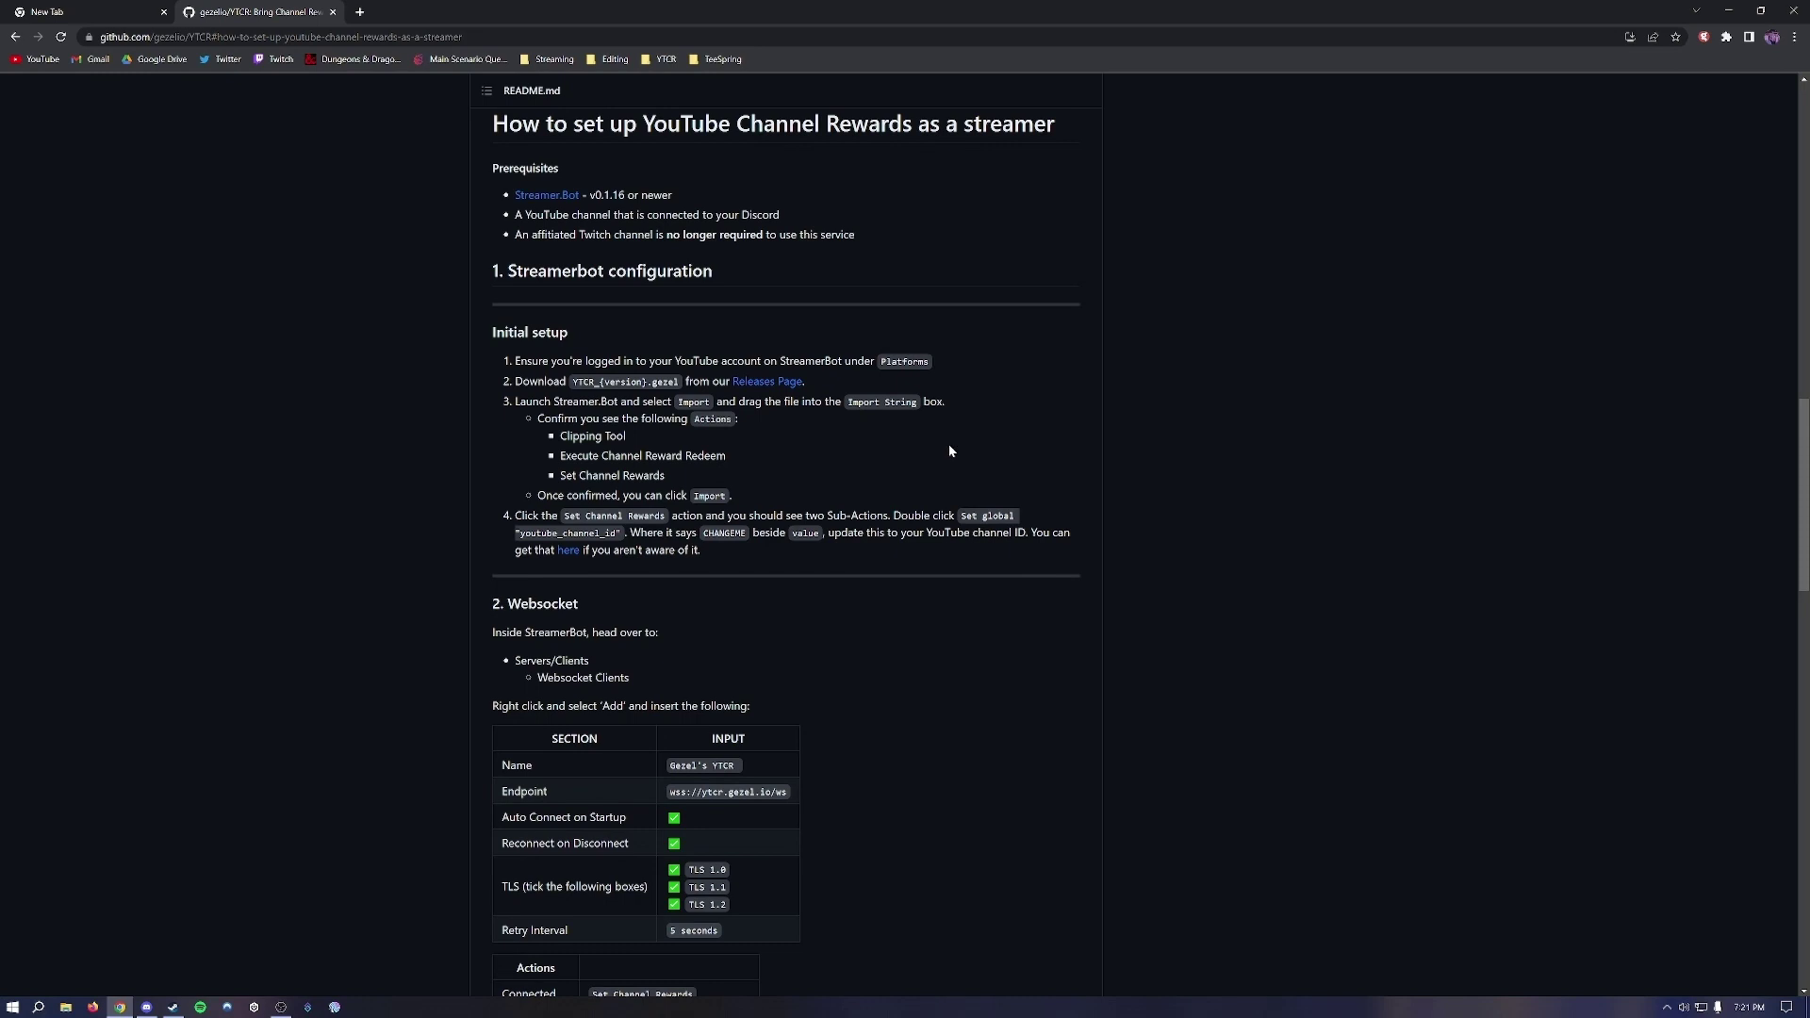
{"action": "left_click", "coordinate": [549, 199]}
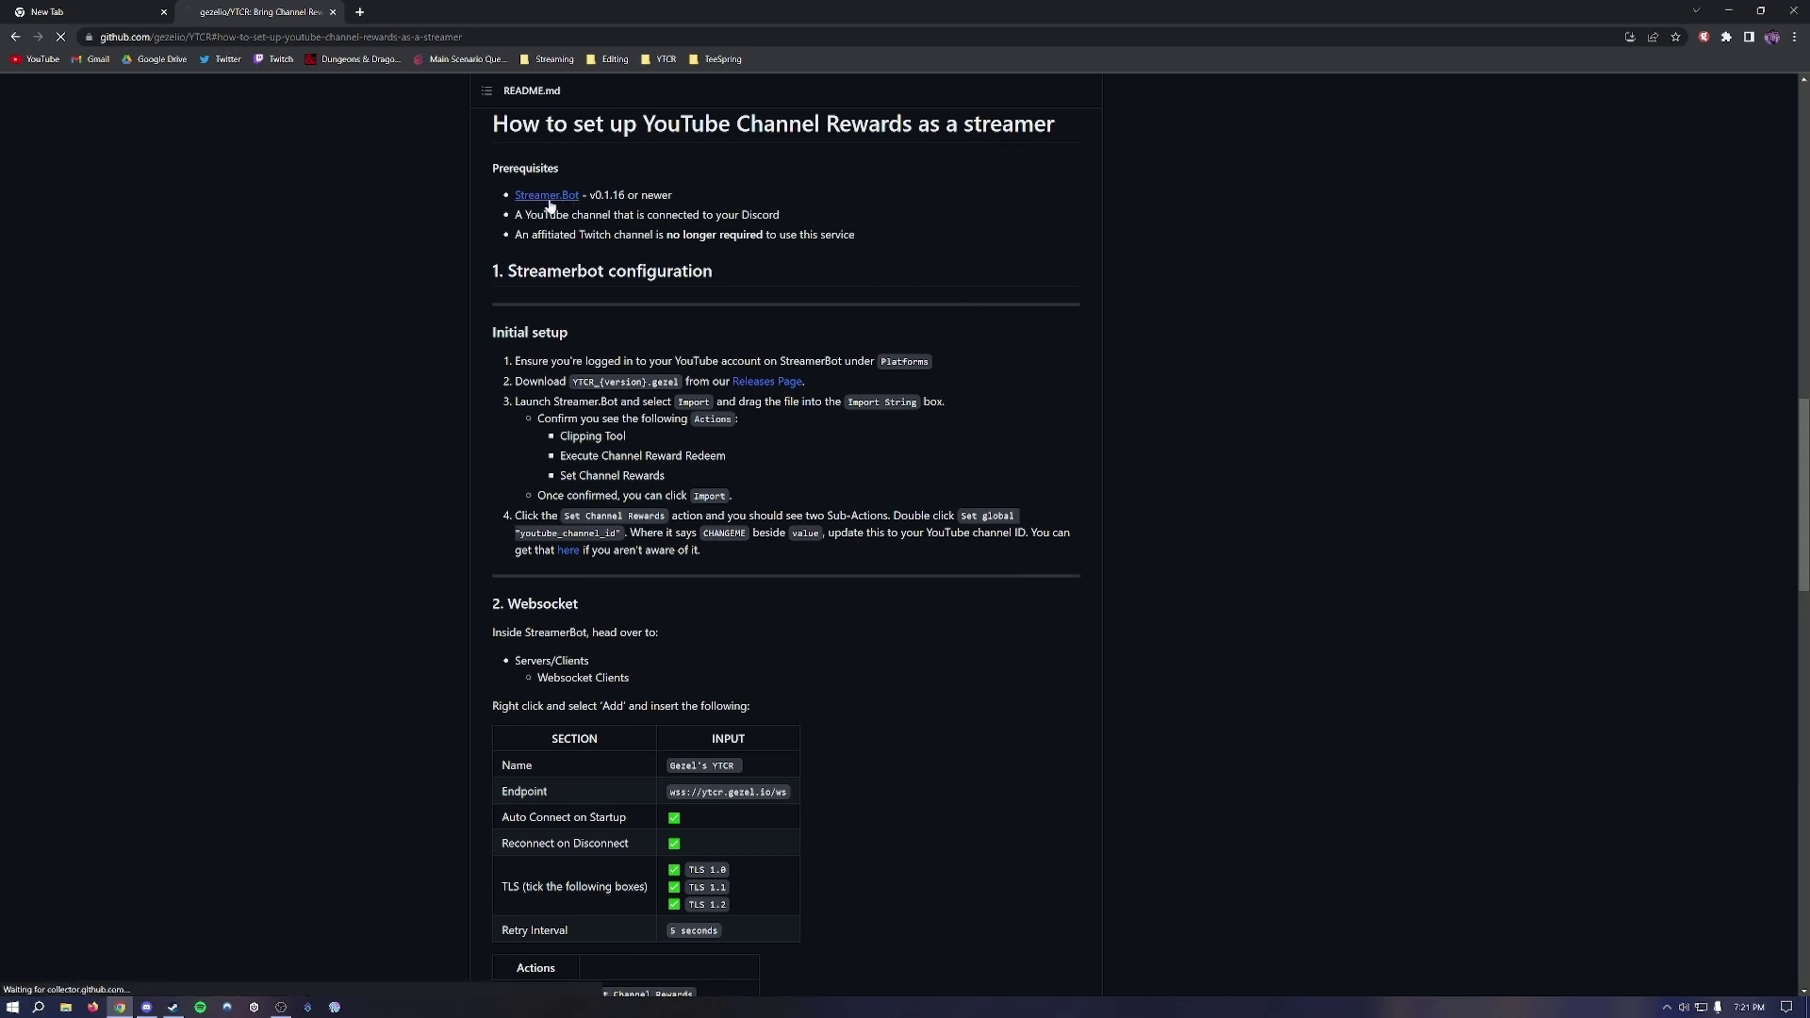
{"action": "left_click", "coordinate": [569, 497]}
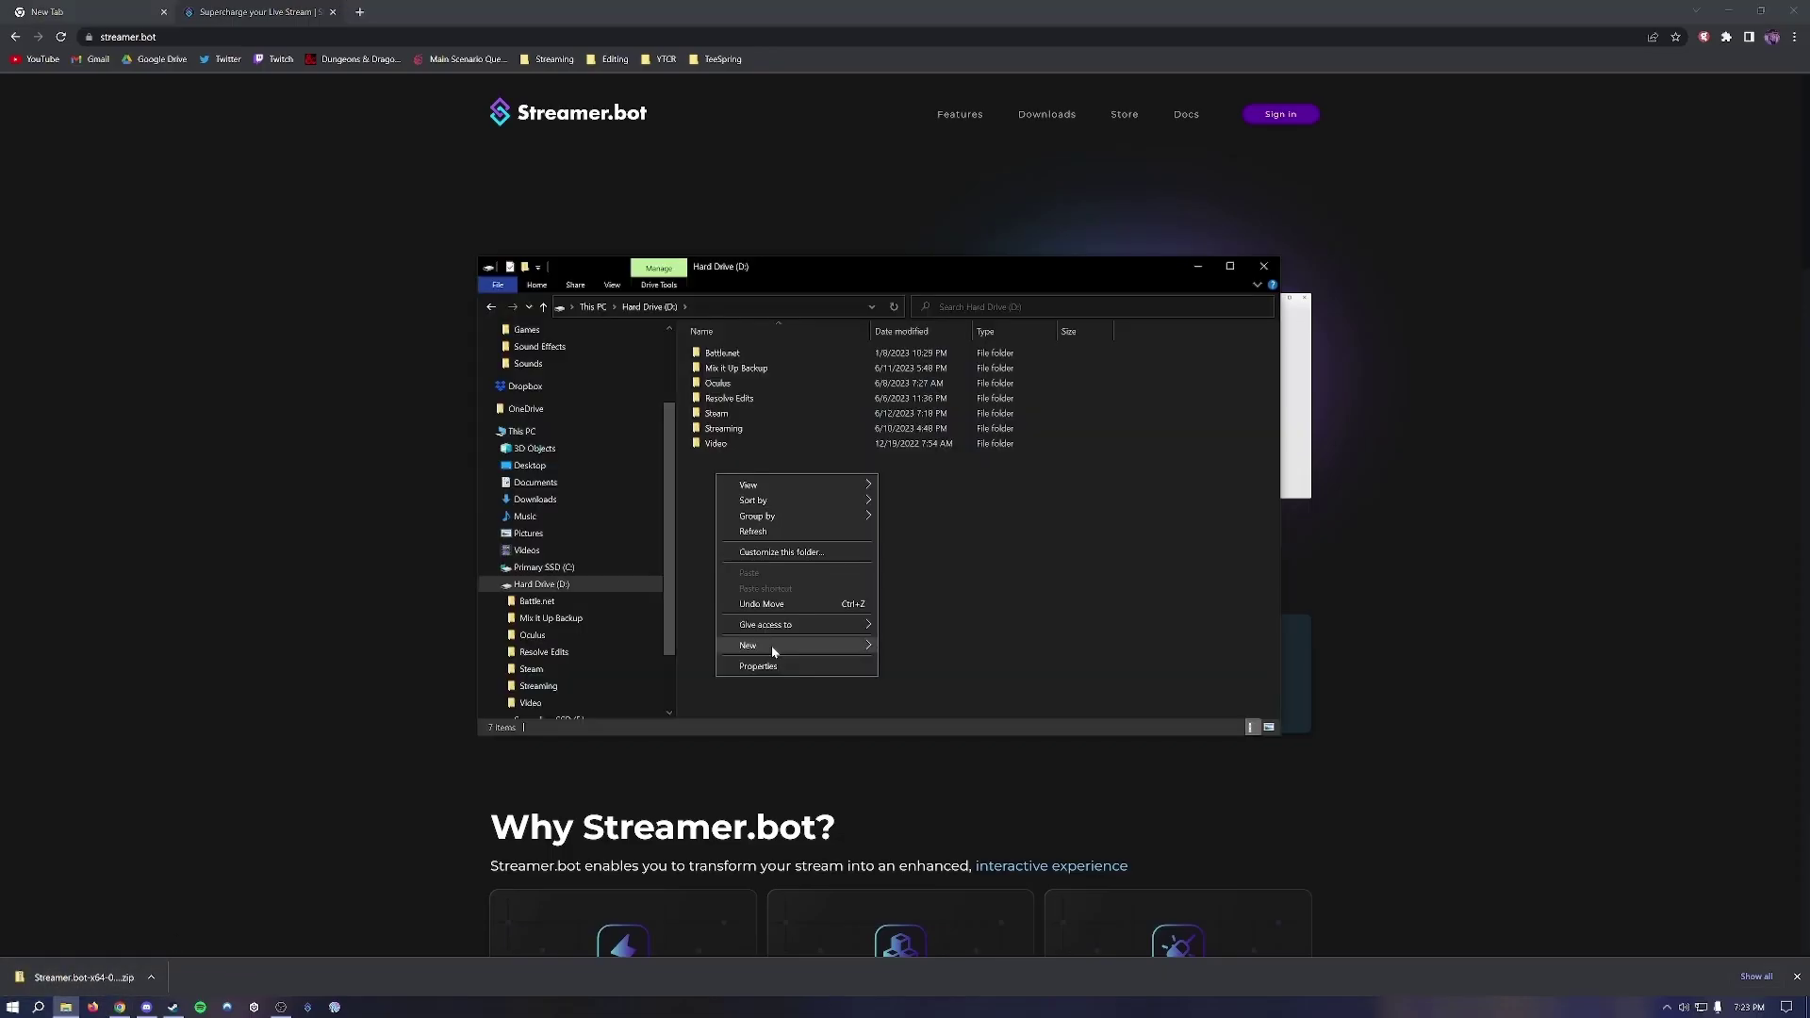
- Create D:\Streamerbot, extract the Streamer.bot zip's 77 items into it, and launch Streamer.bot.exe
{"action": "mouse_move", "coordinate": [774, 651]}
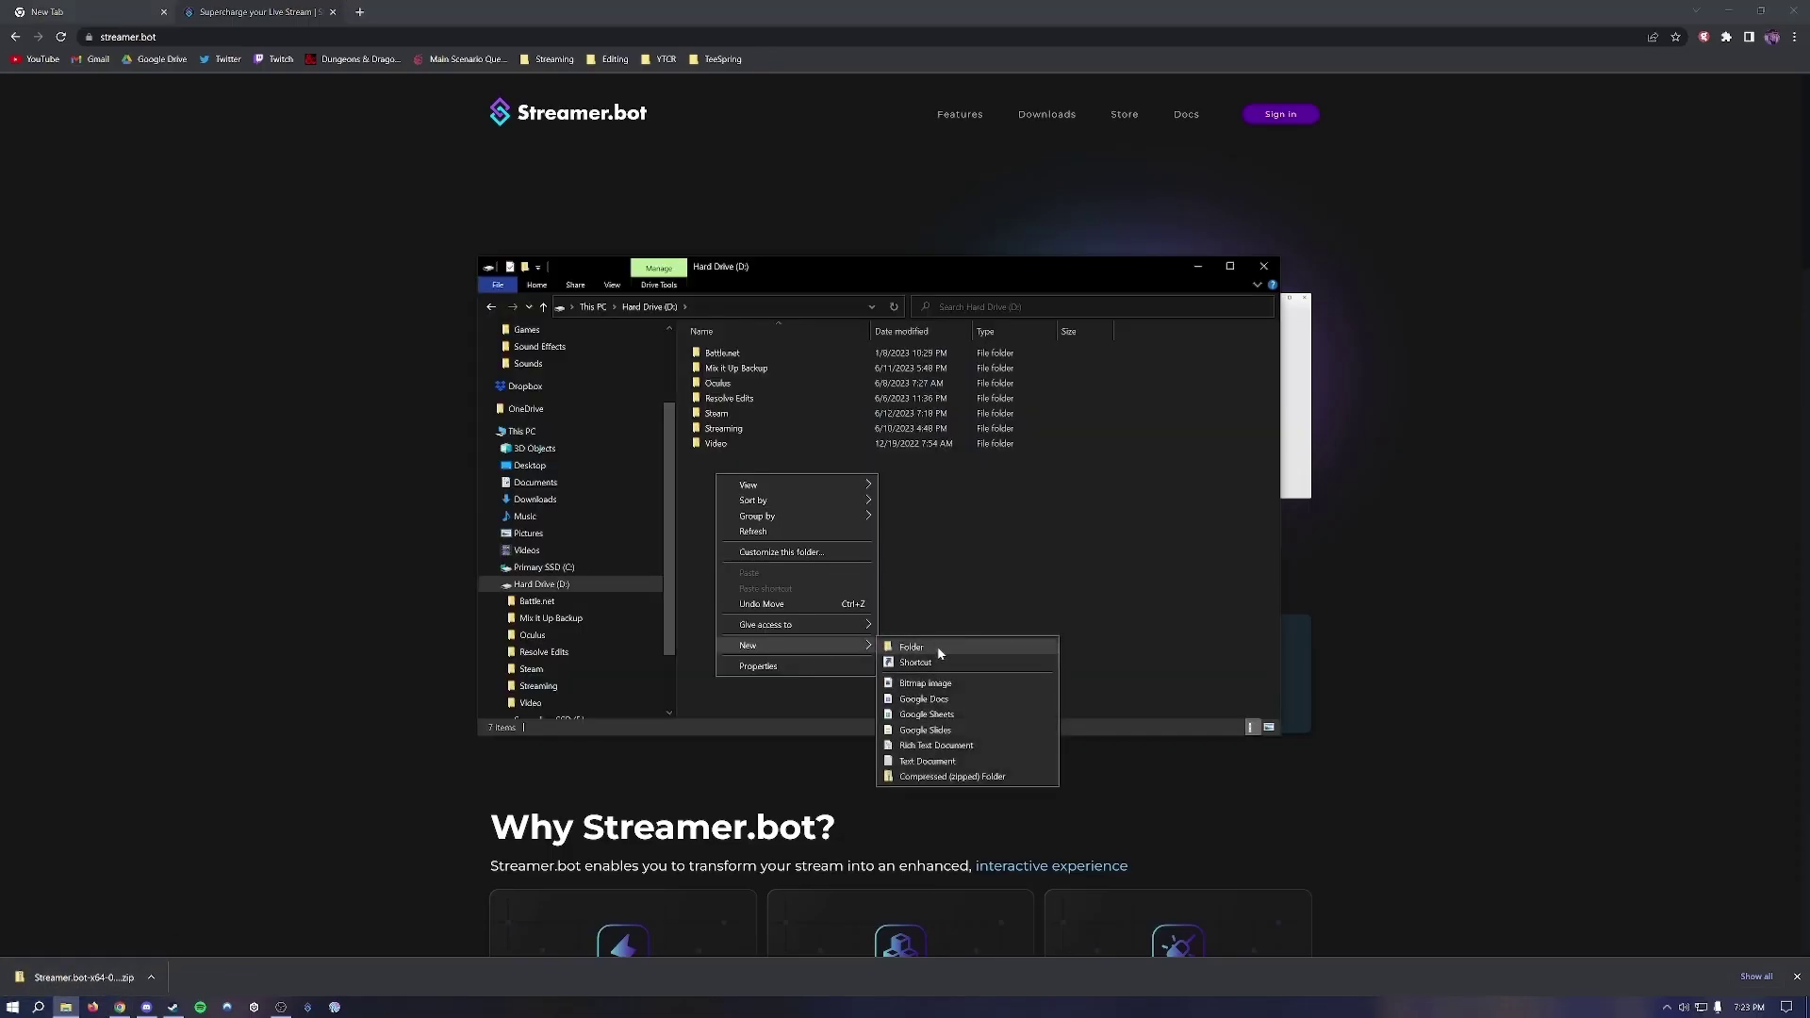
{"action": "left_click", "coordinate": [939, 653]}
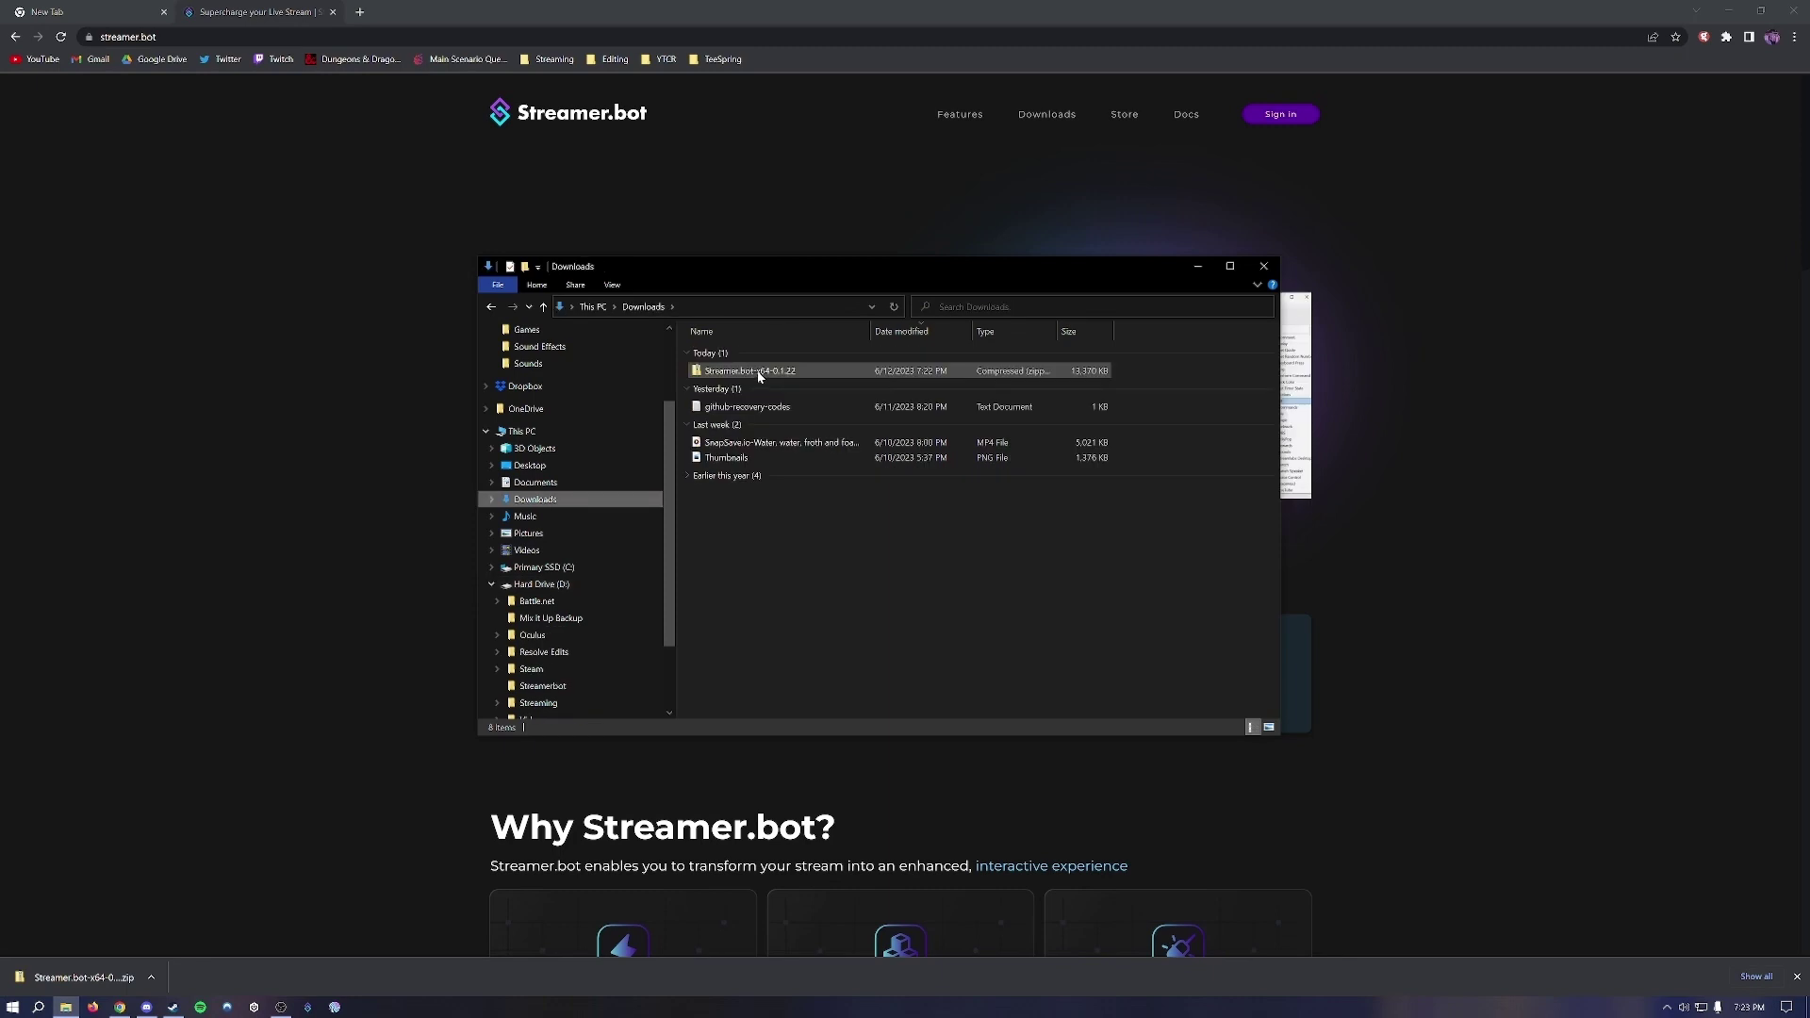
{"action": "left_click", "coordinate": [759, 375]}
{"action": "right_click", "coordinate": [759, 375]}
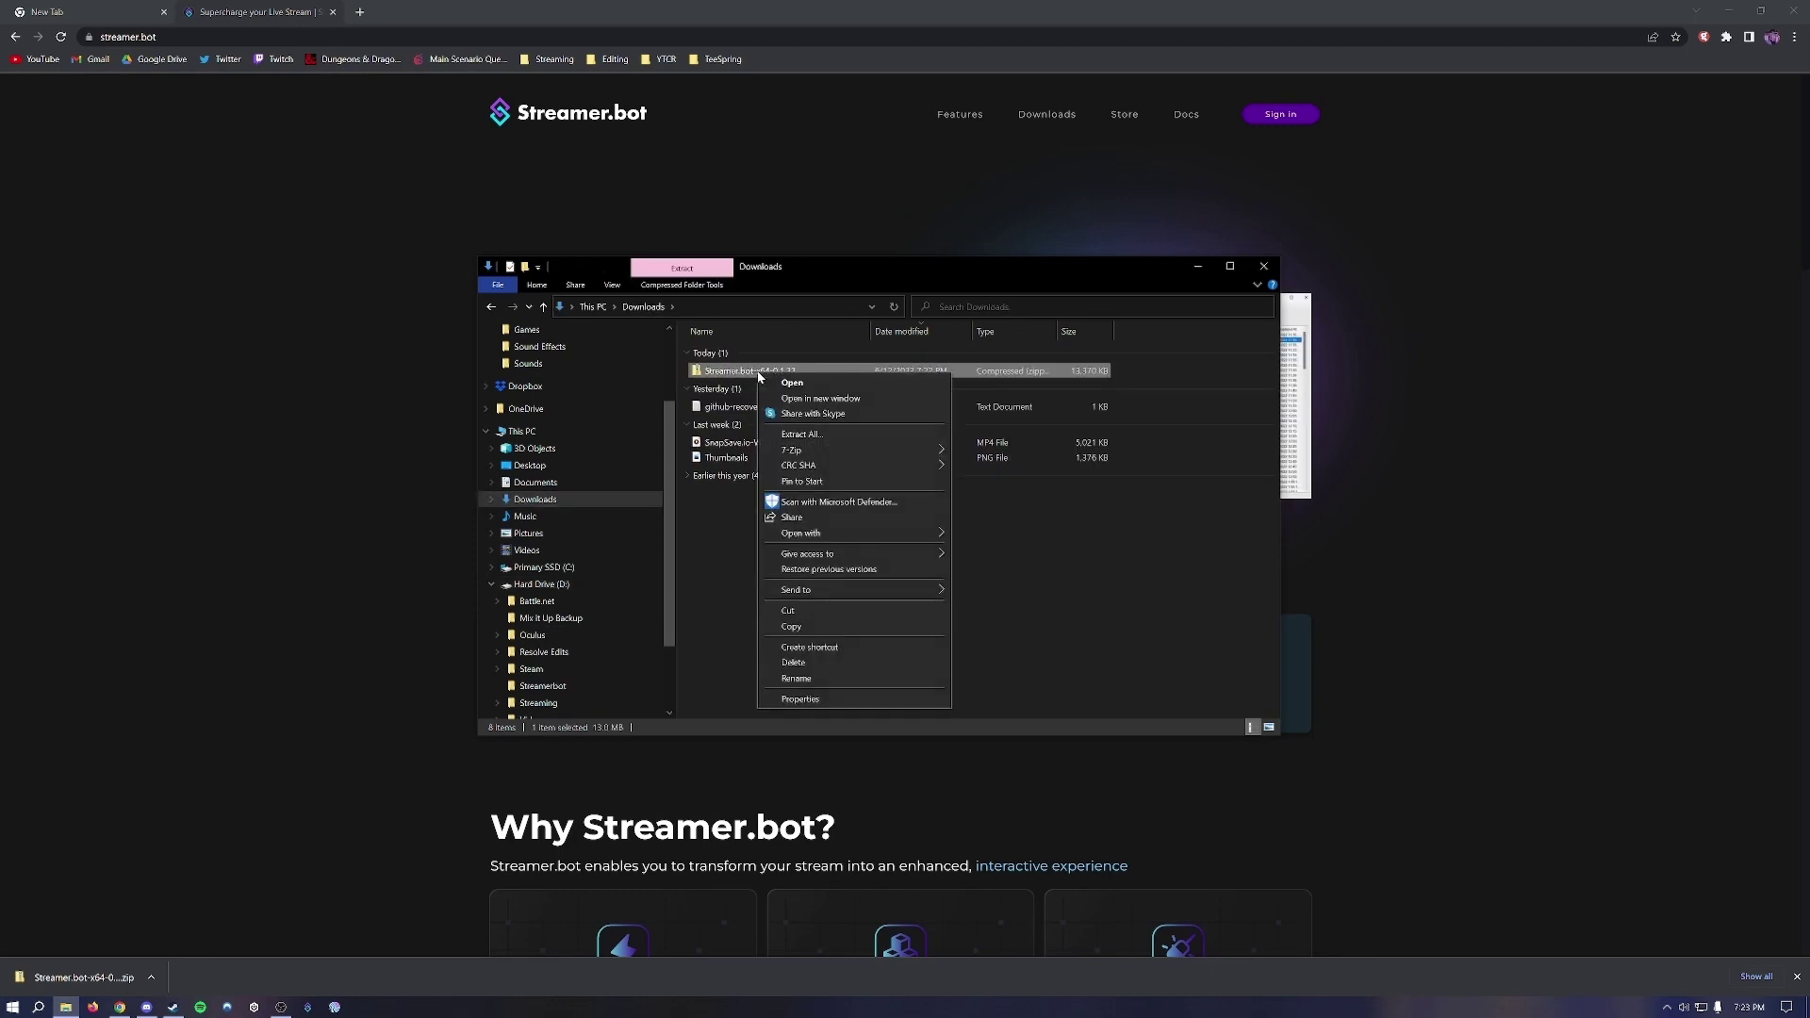
{"action": "left_click", "coordinate": [801, 434]}
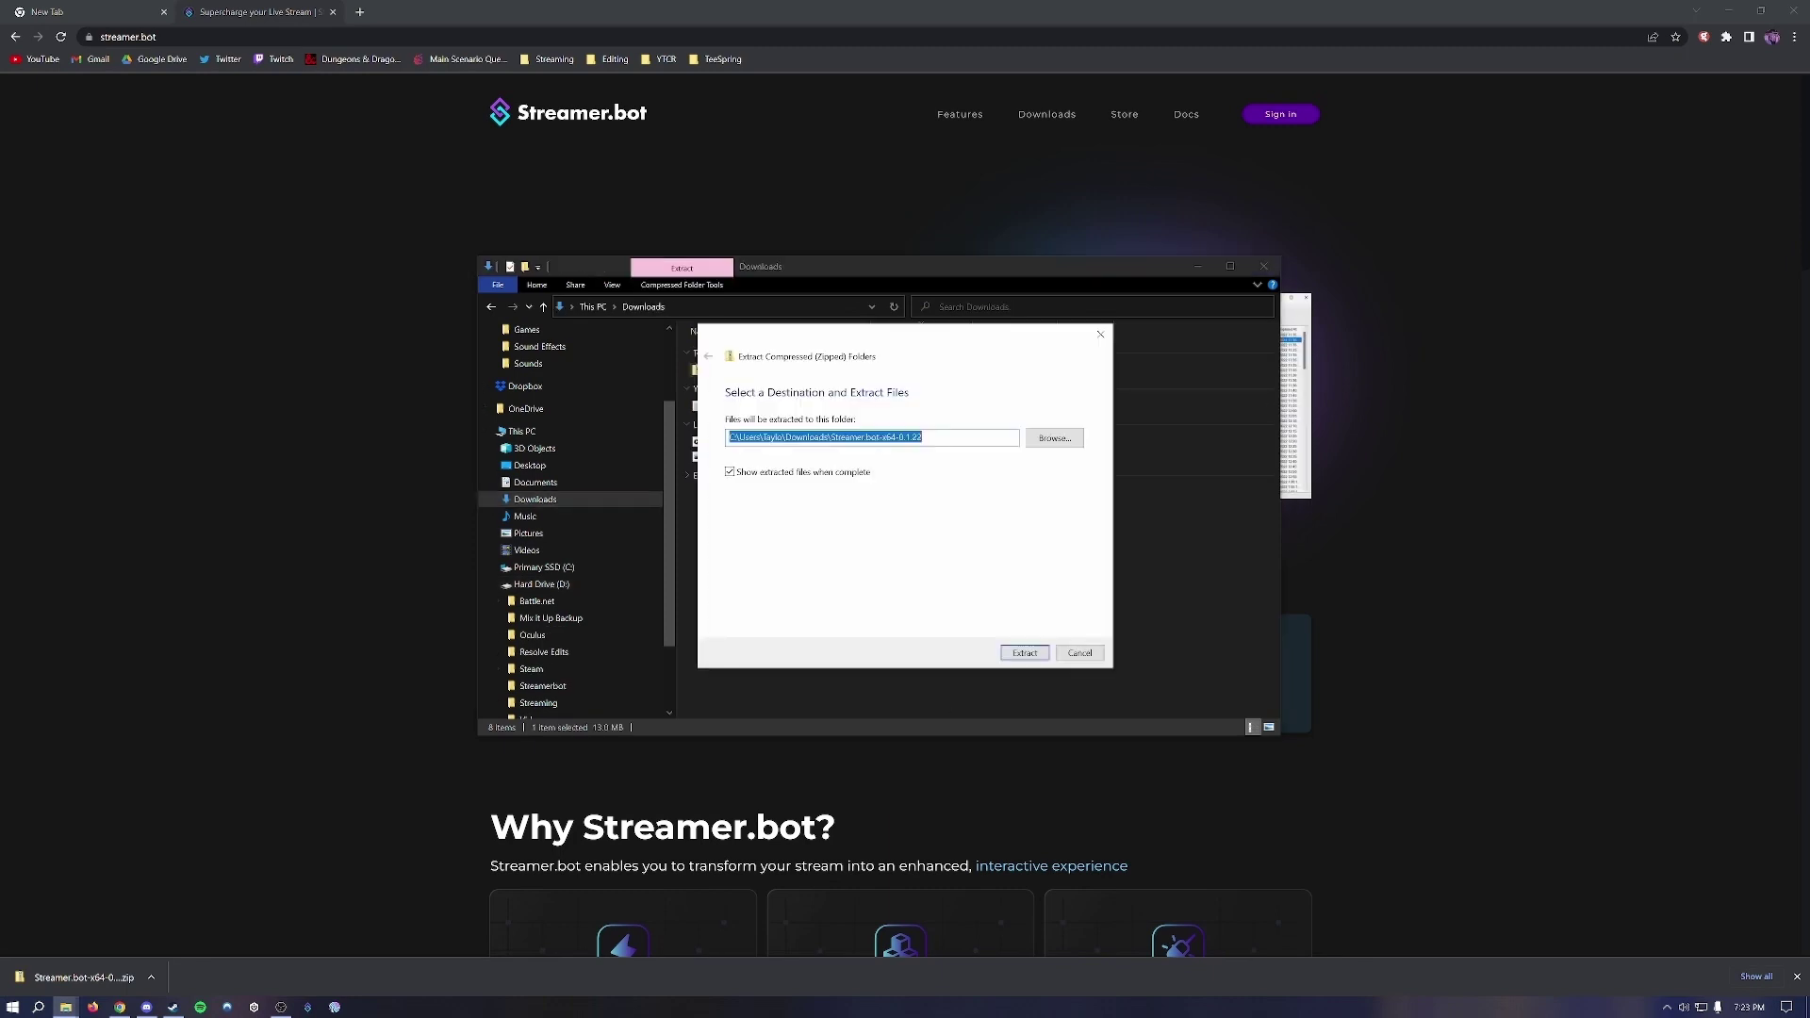
{"action": "left_click", "coordinate": [1054, 439]}
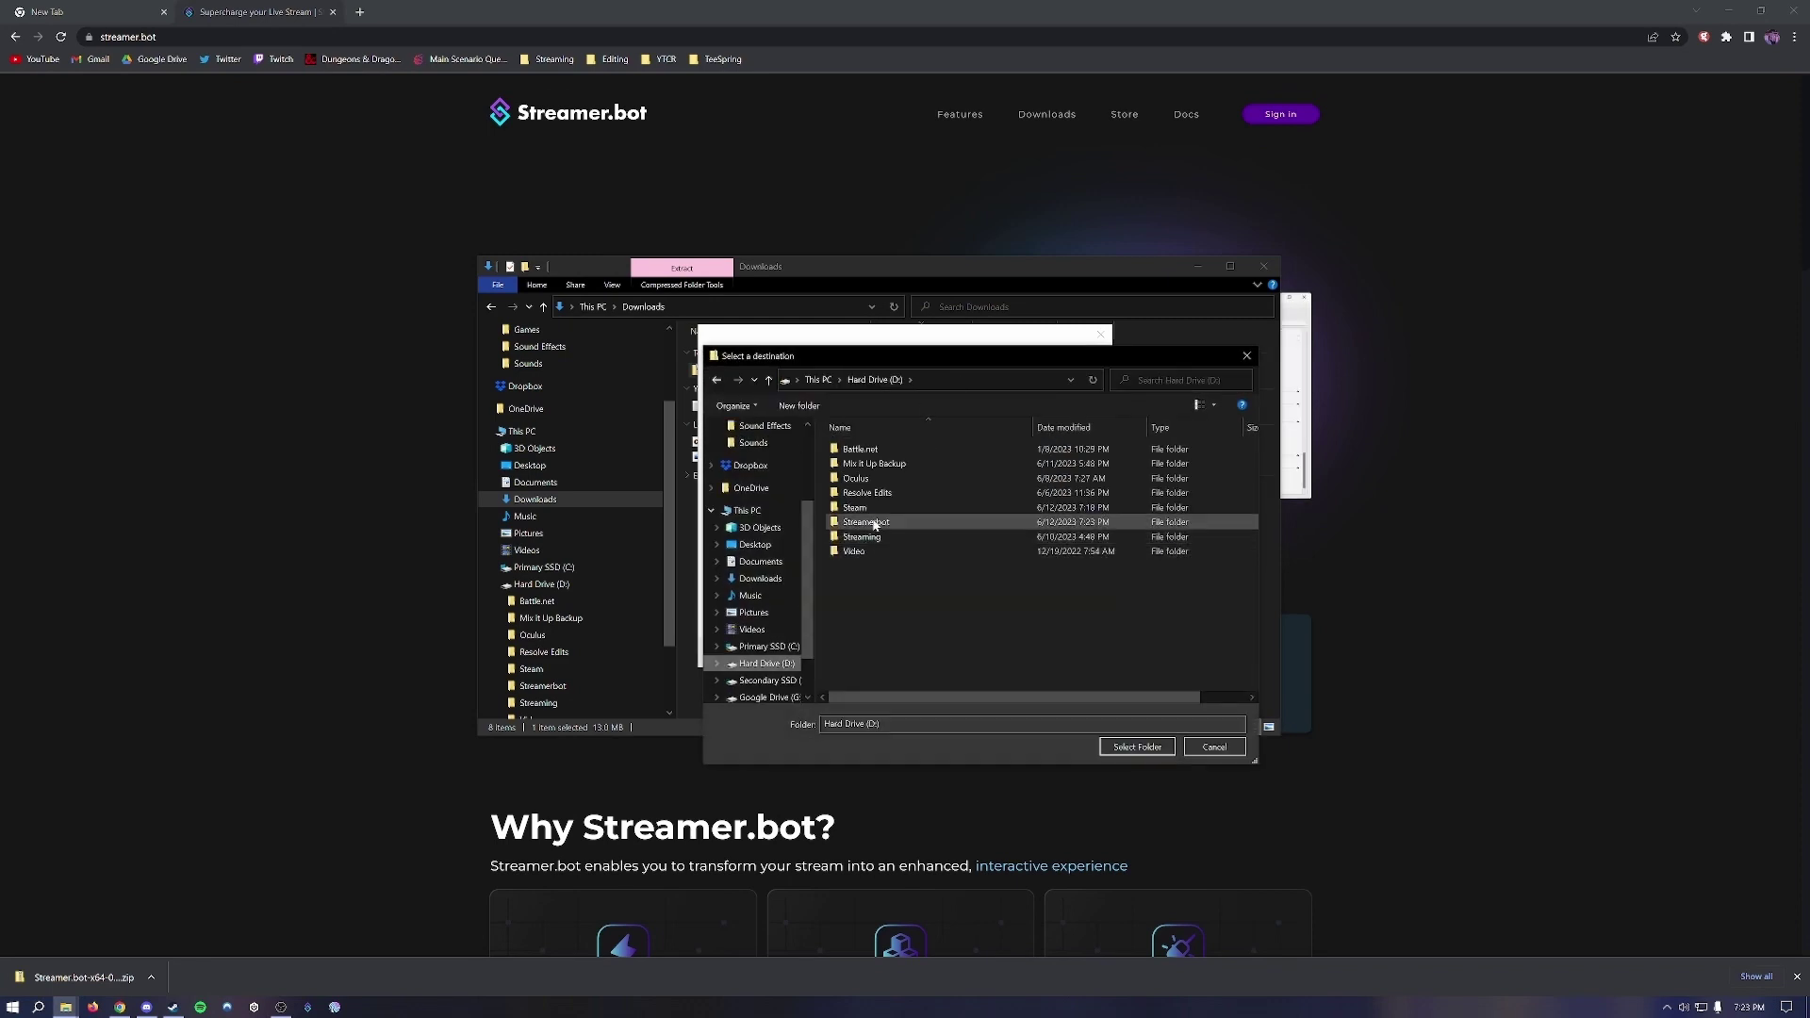
{"action": "double_click", "coordinate": [873, 525]}
{"action": "left_click", "coordinate": [1137, 748]}
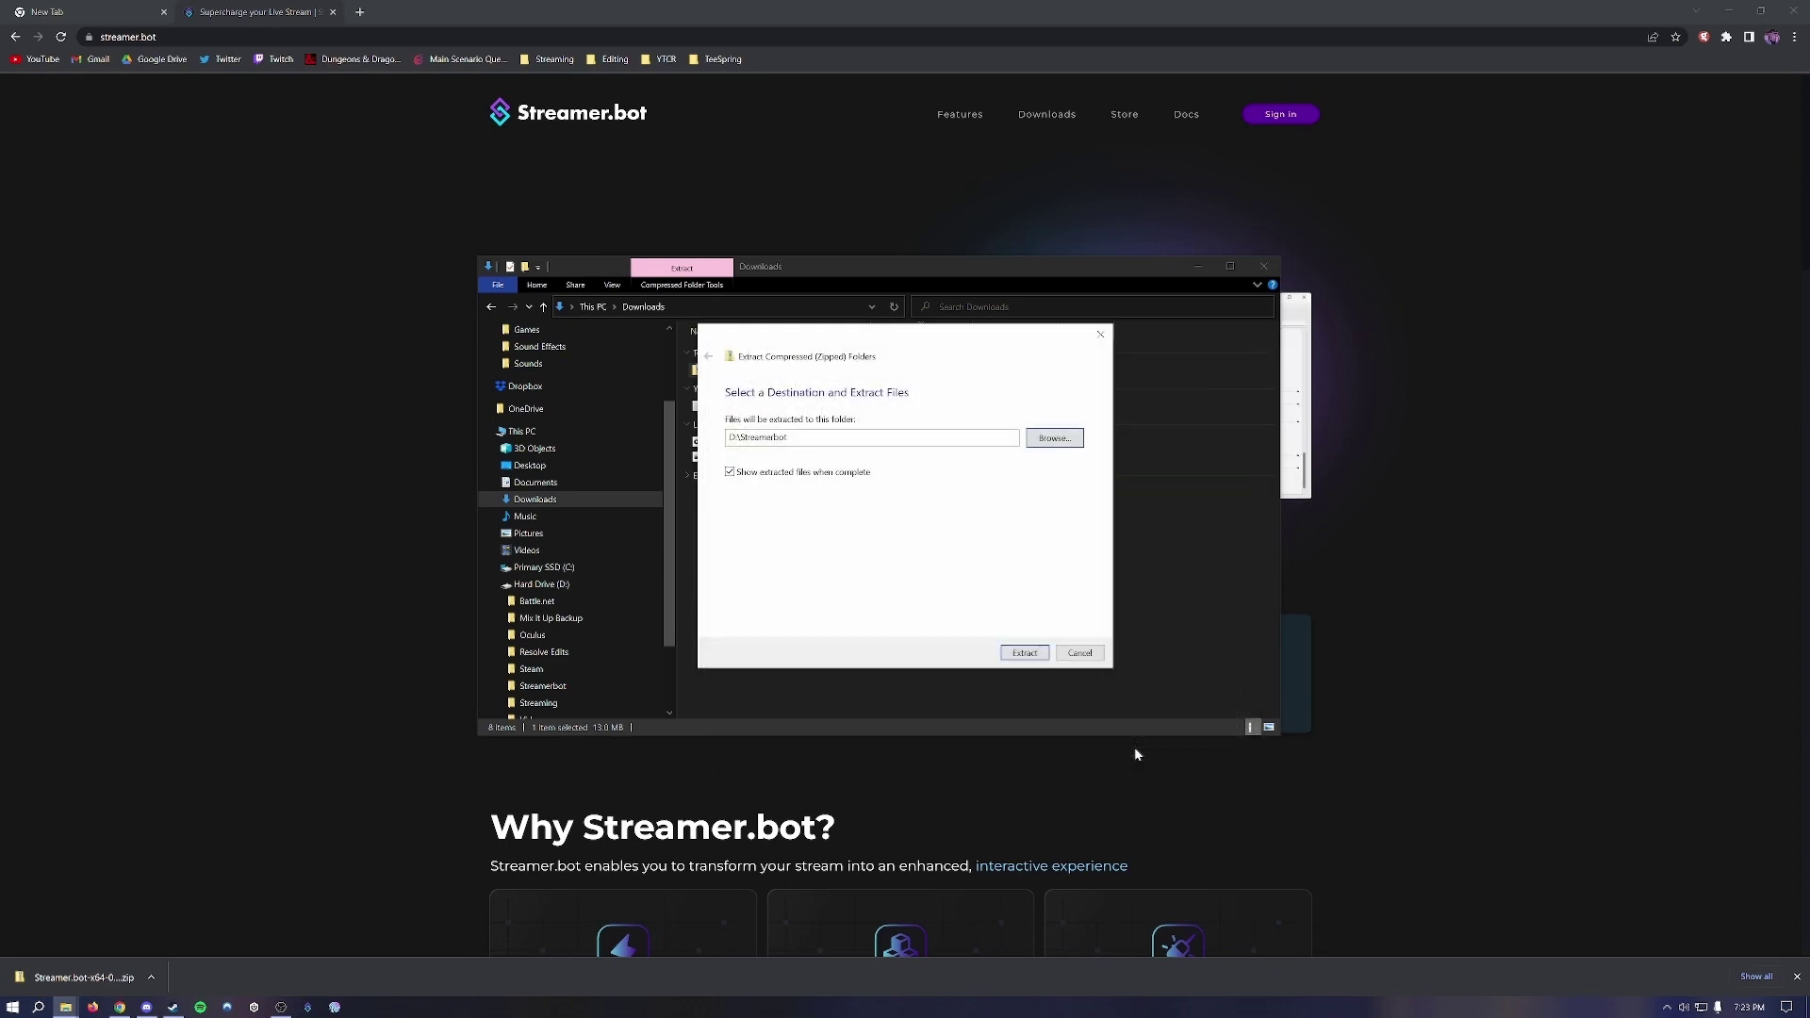
{"action": "left_click", "coordinate": [1025, 652]}
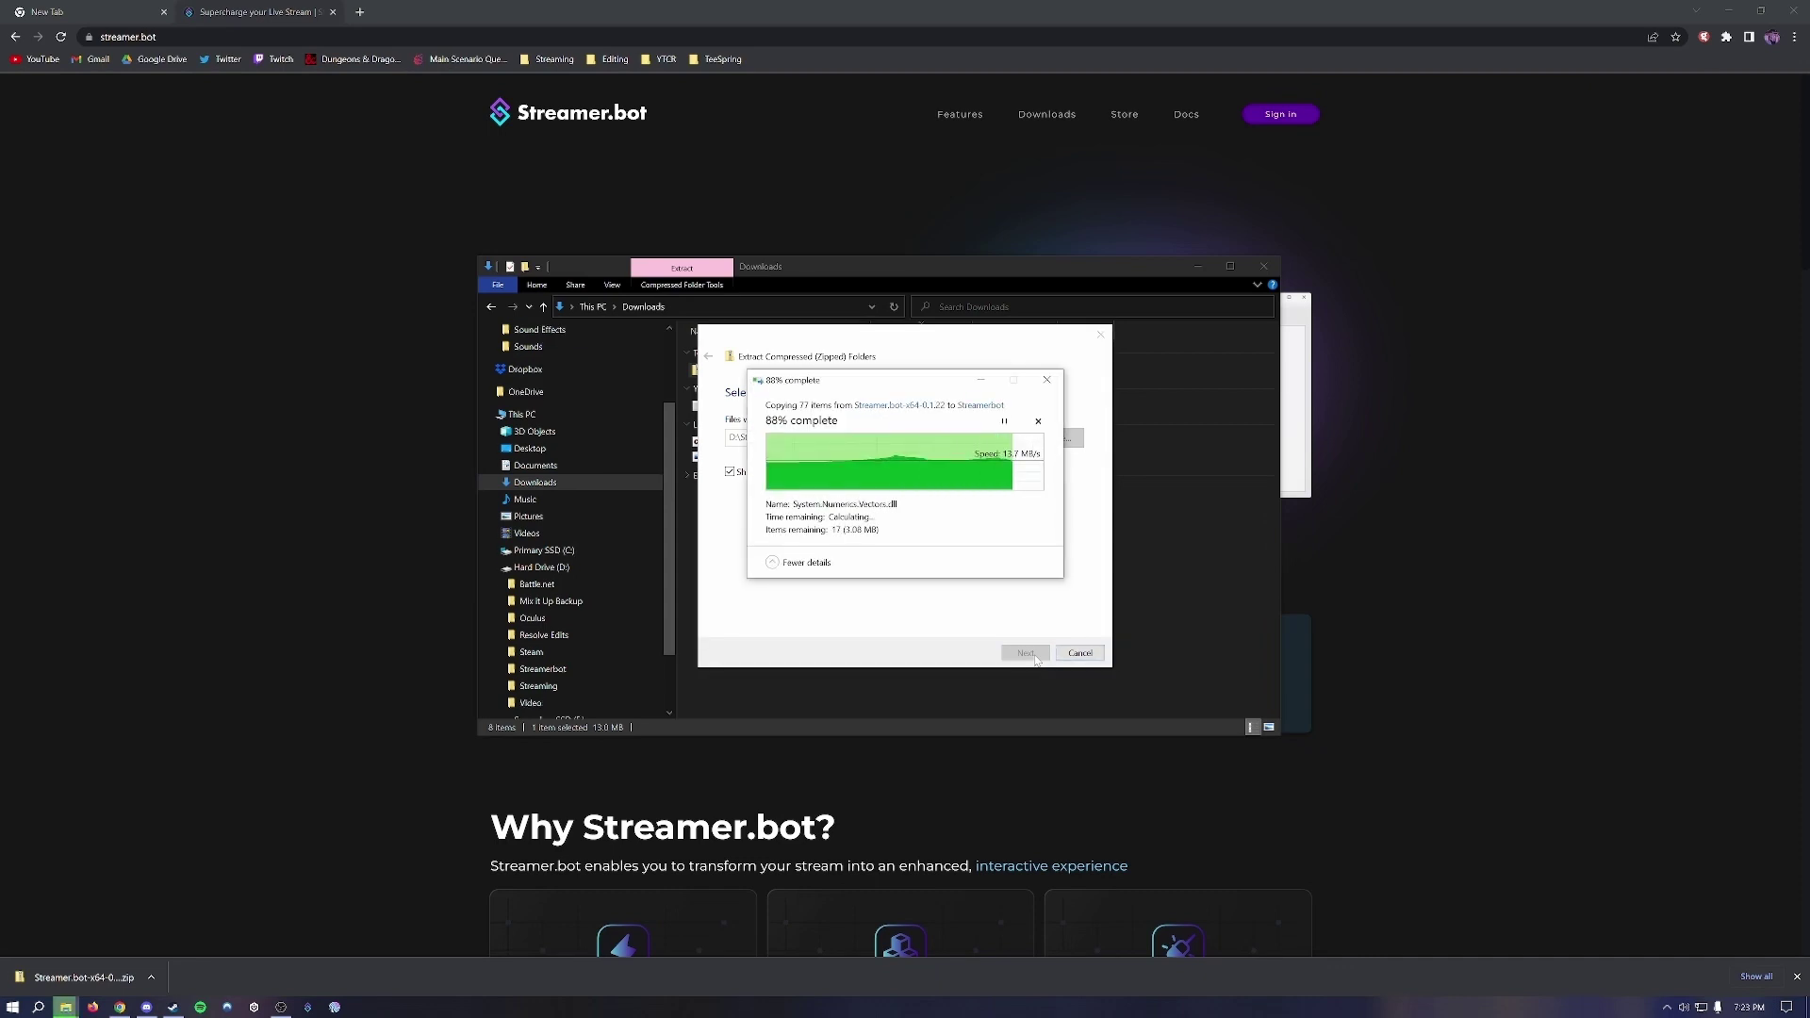
{"action": "double_click", "coordinate": [748, 443]}
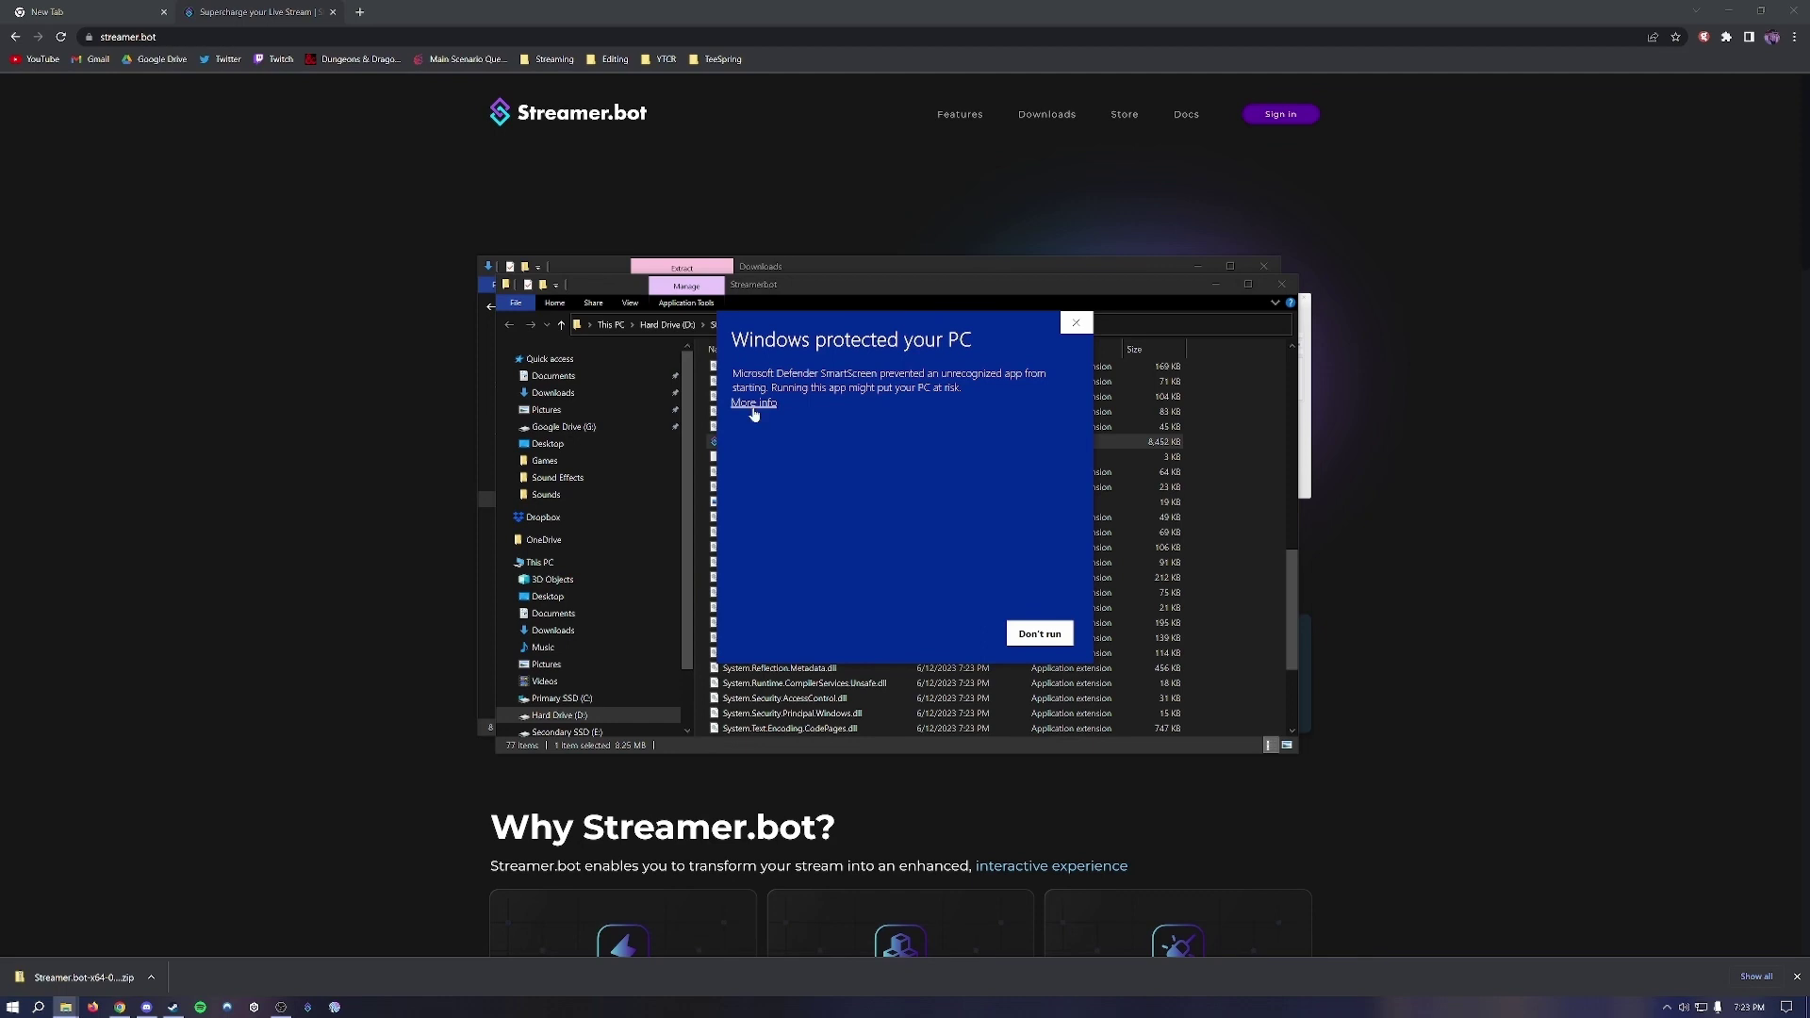
- Run Streamer.bot despite SmartScreen, agree to YouTube's terms, and begin Google sign-in for the broadcaster account
{"action": "left_click", "coordinate": [753, 403]}
{"action": "left_click", "coordinate": [954, 634]}
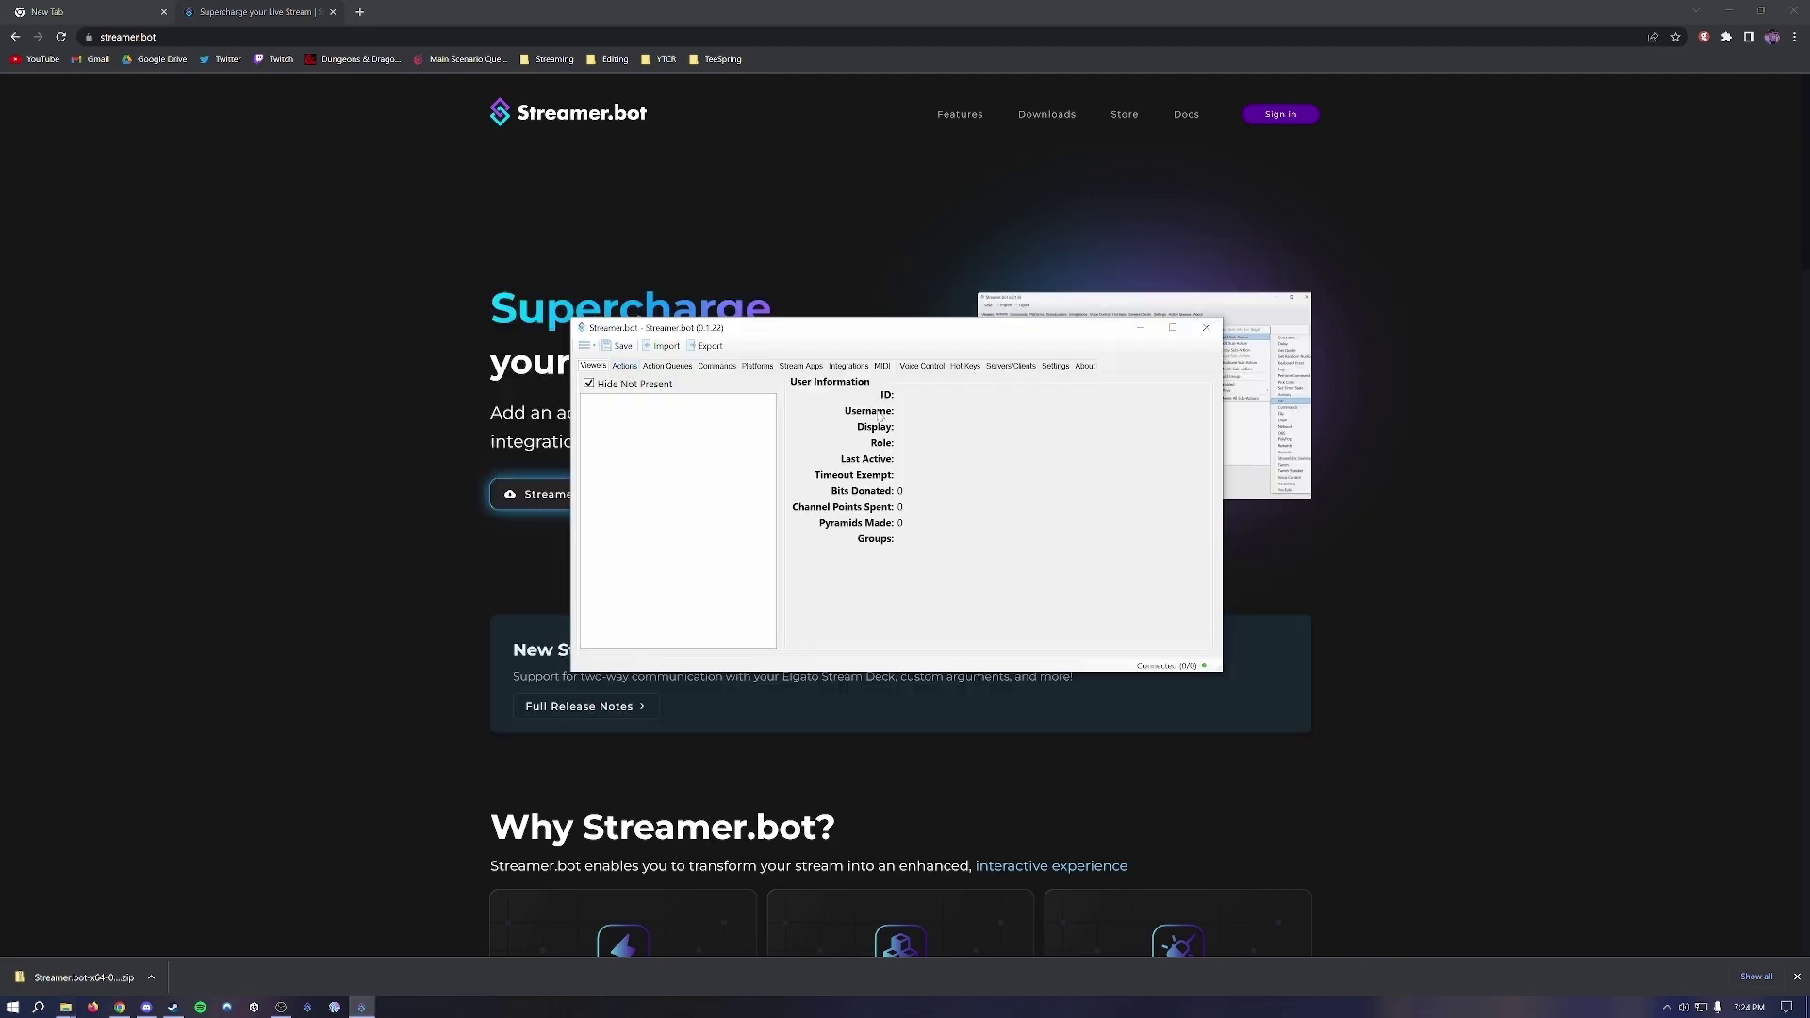
{"action": "left_click", "coordinate": [753, 369]}
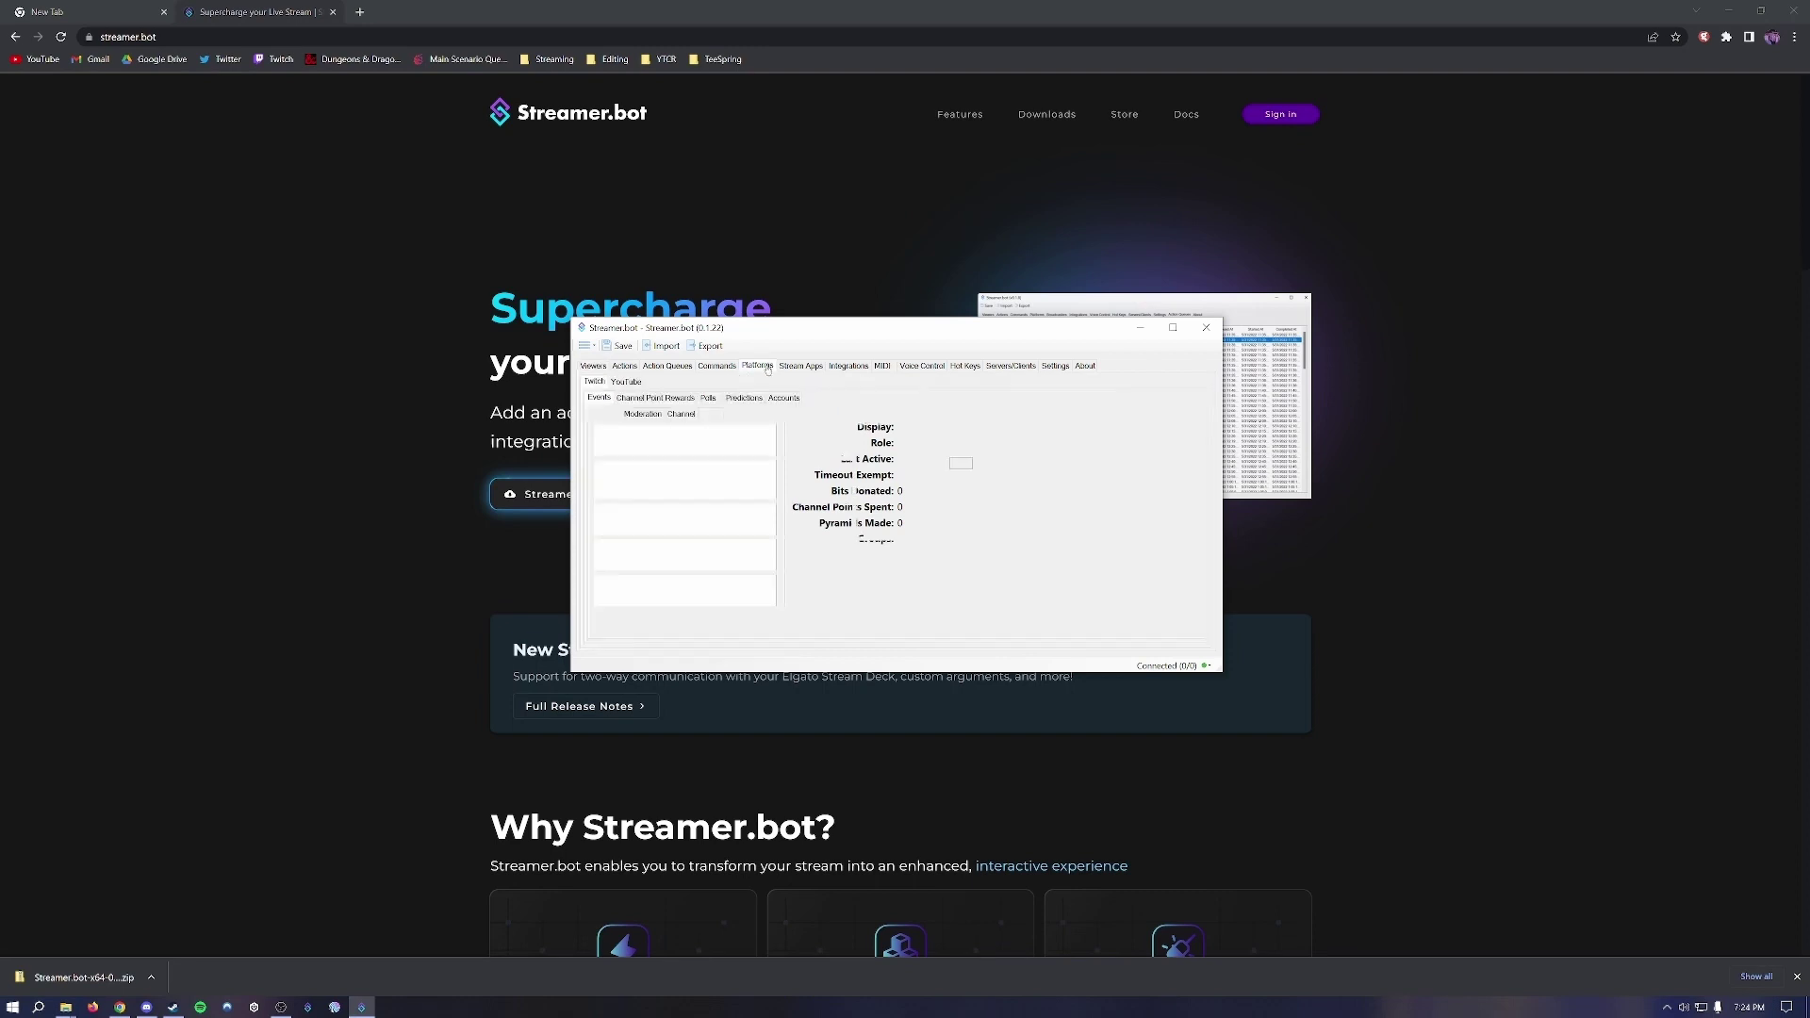
{"action": "left_click", "coordinate": [626, 383]}
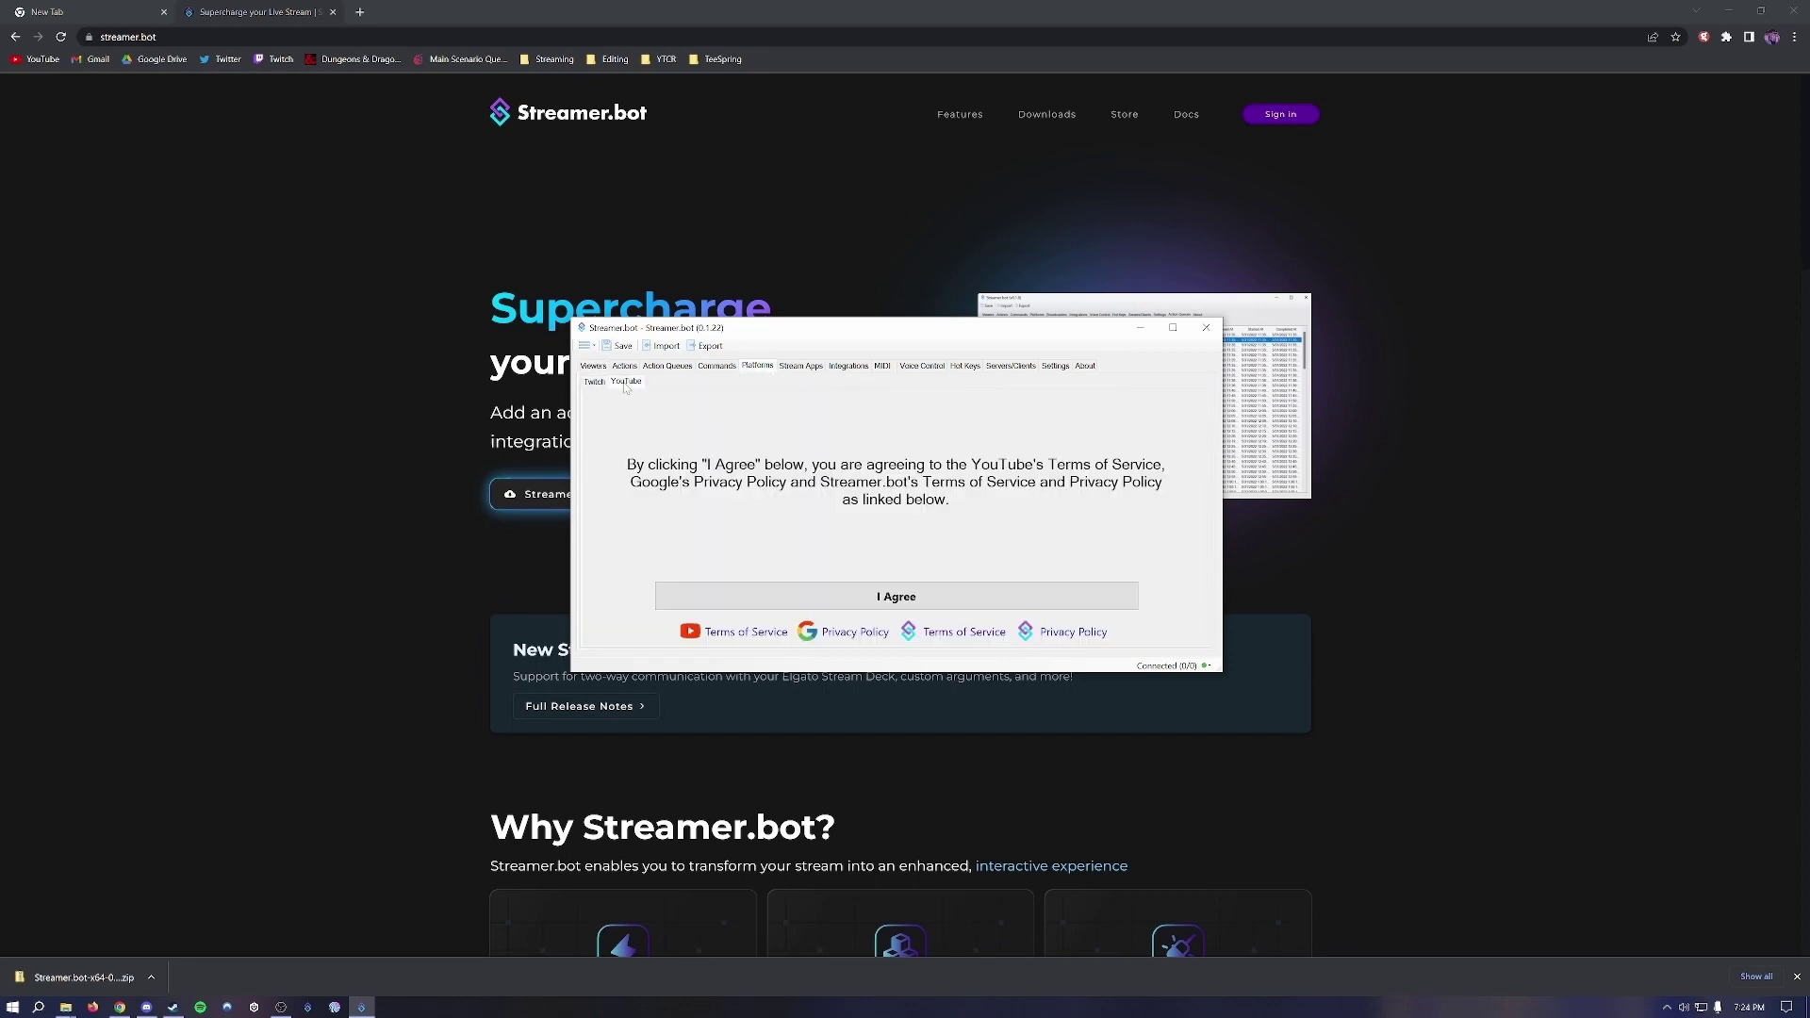
{"action": "left_click", "coordinate": [903, 599]}
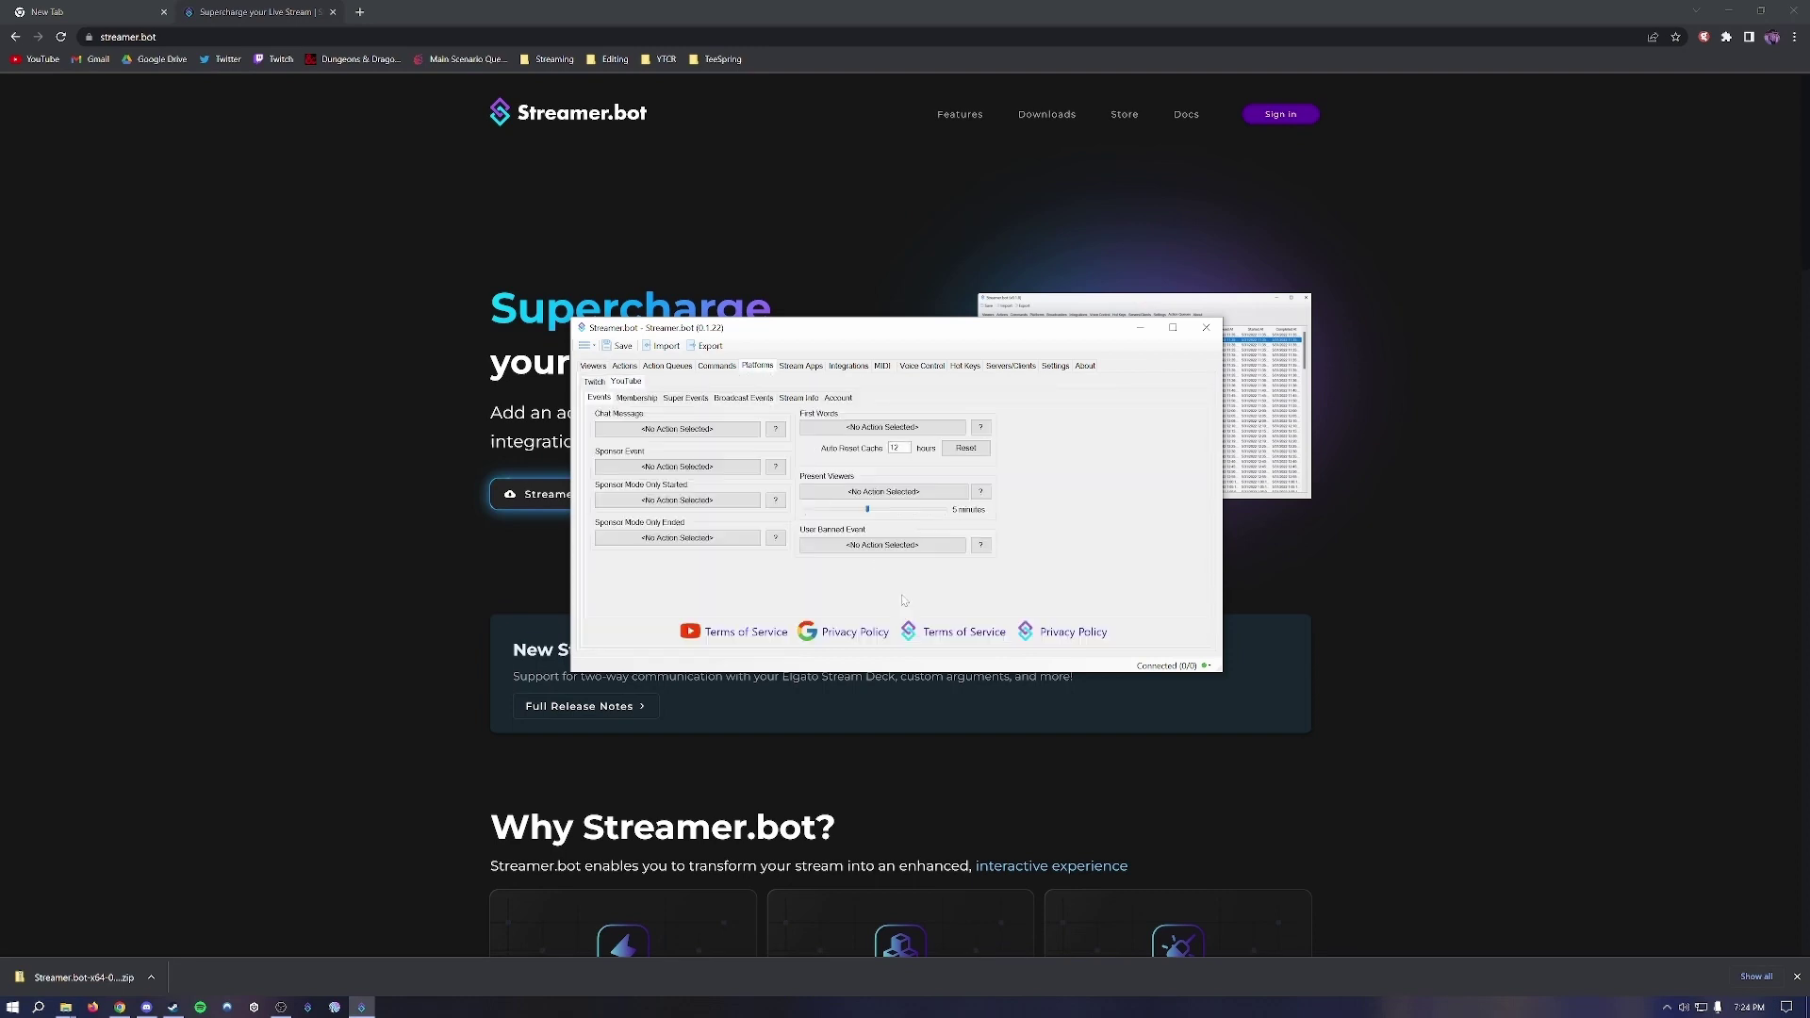
{"action": "left_click", "coordinate": [840, 404]}
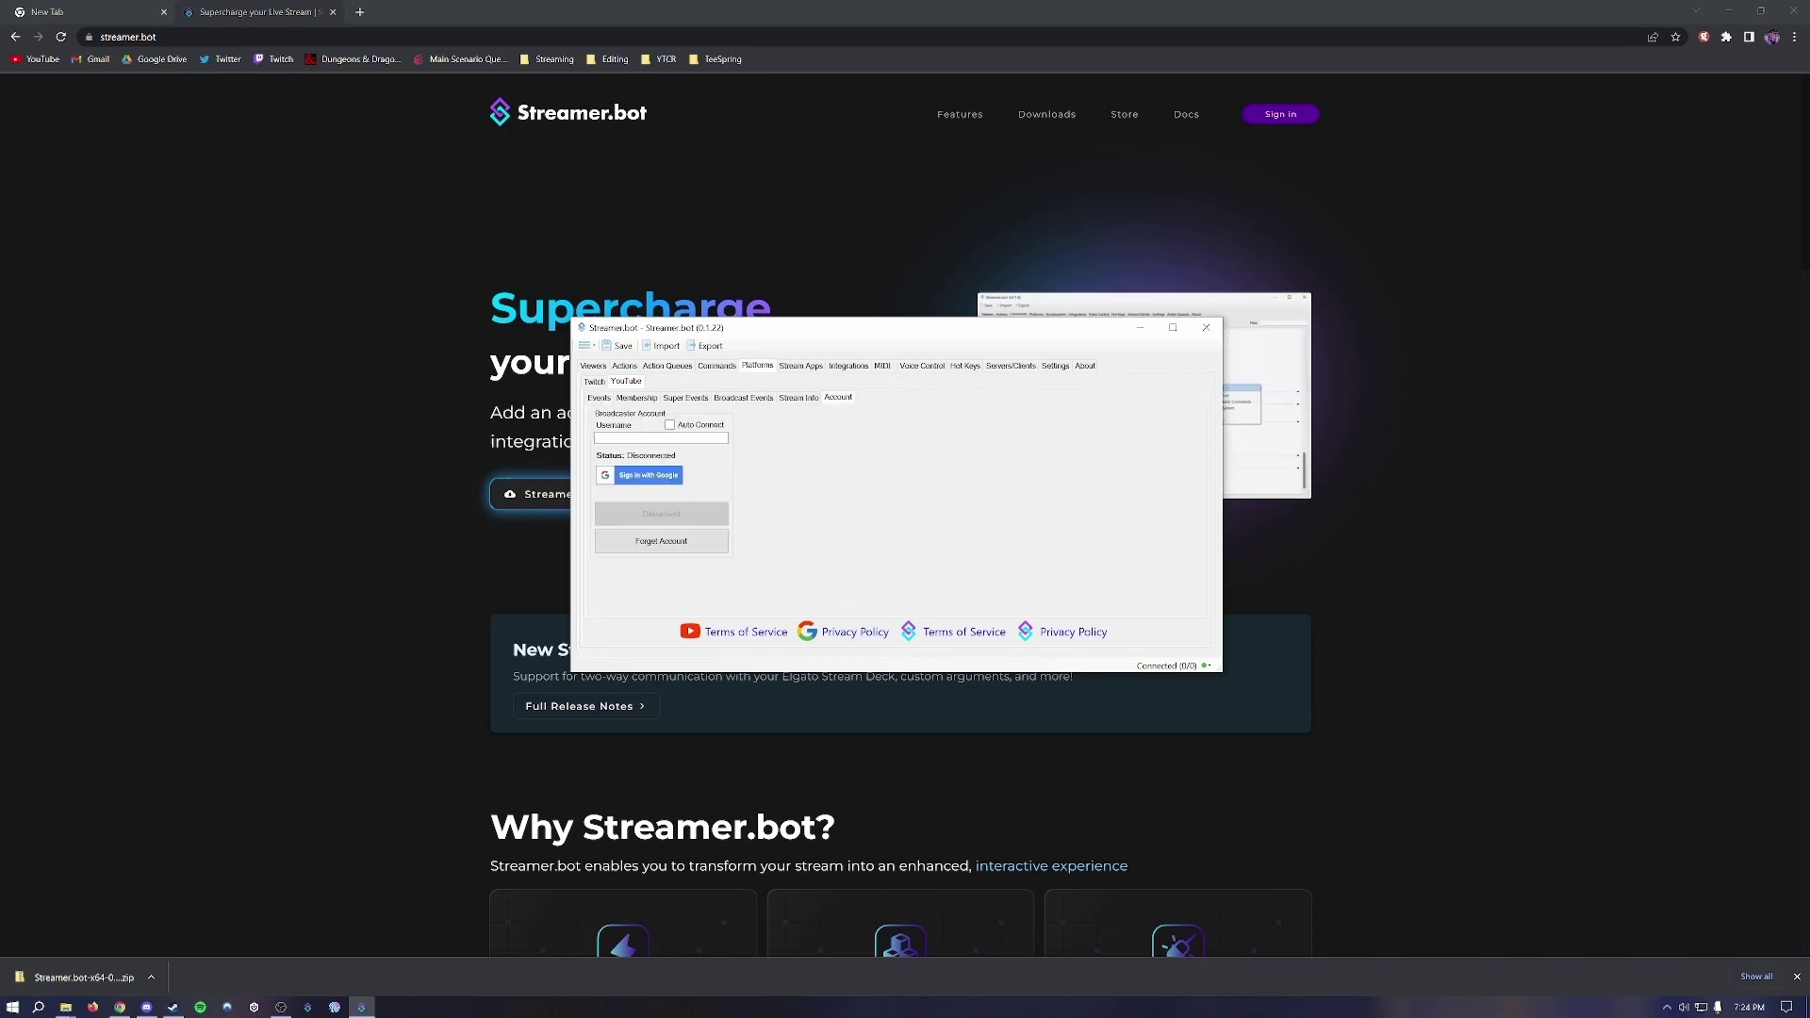
{"action": "left_click", "coordinate": [638, 477]}
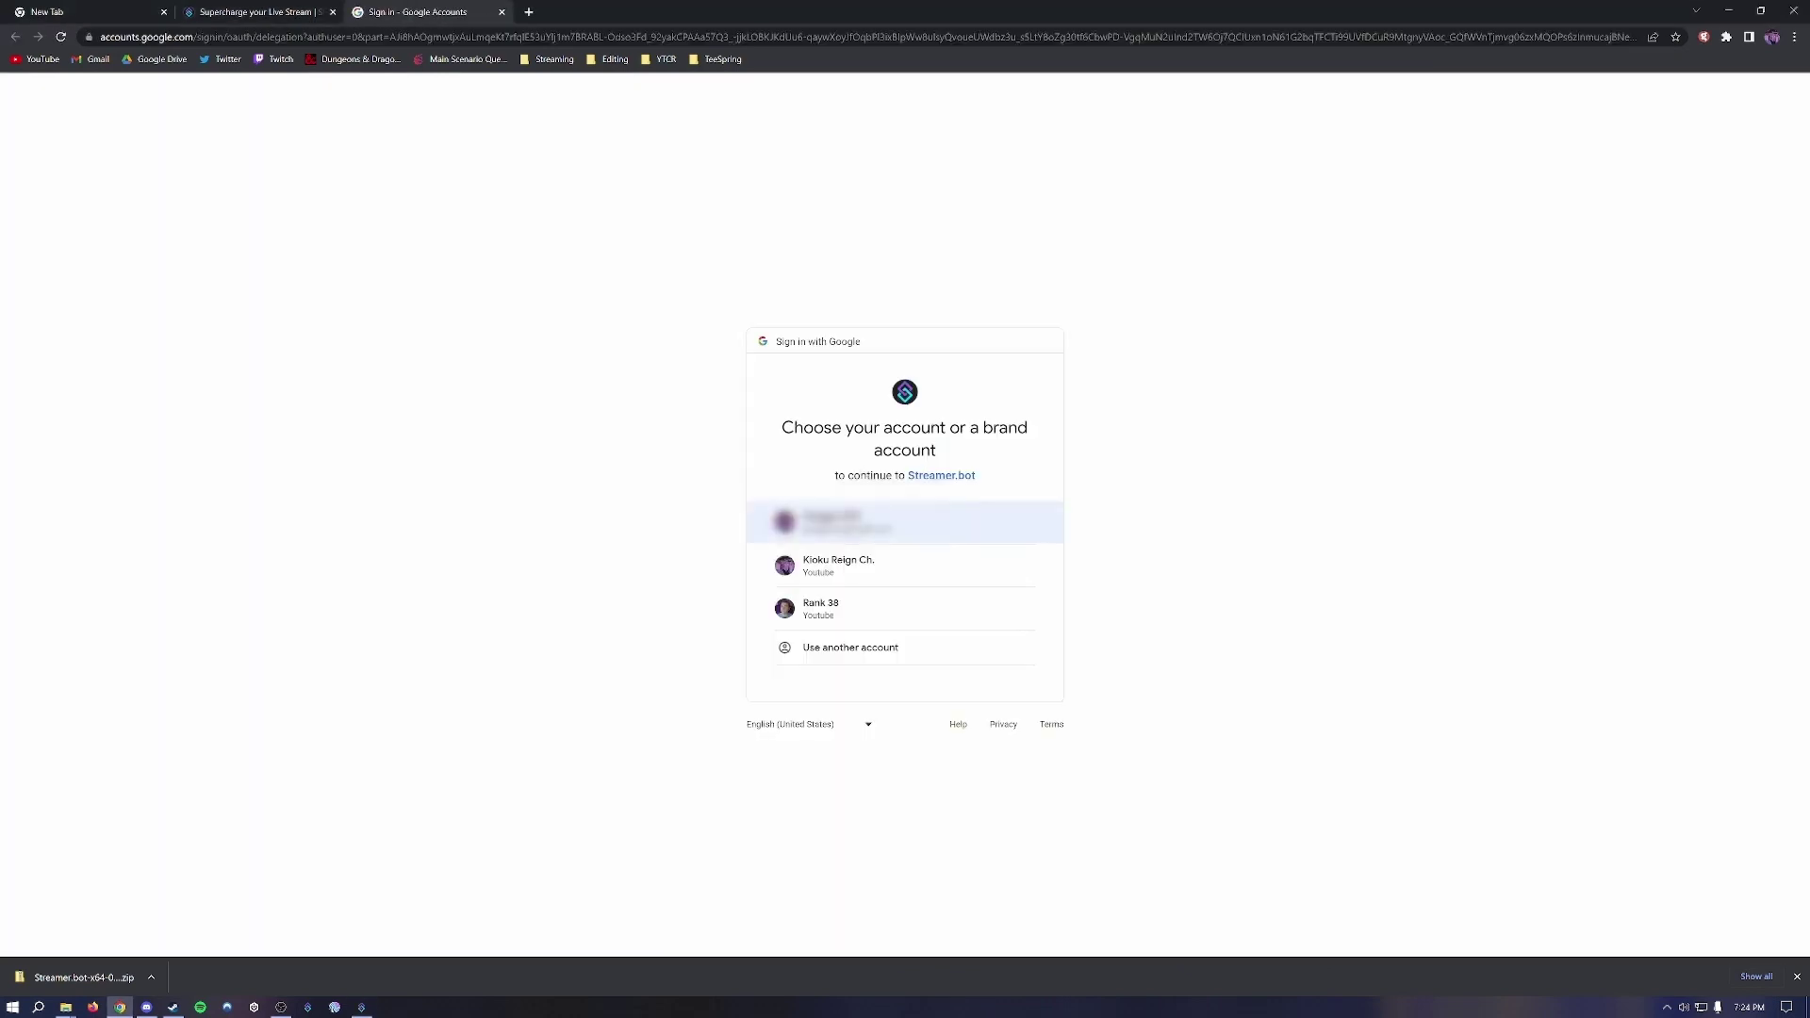
- Choose the YouTube channel's Google account and allow Streamer.bot access to it
{"action": "left_click", "coordinate": [853, 566]}
{"action": "left_click", "coordinate": [971, 732]}
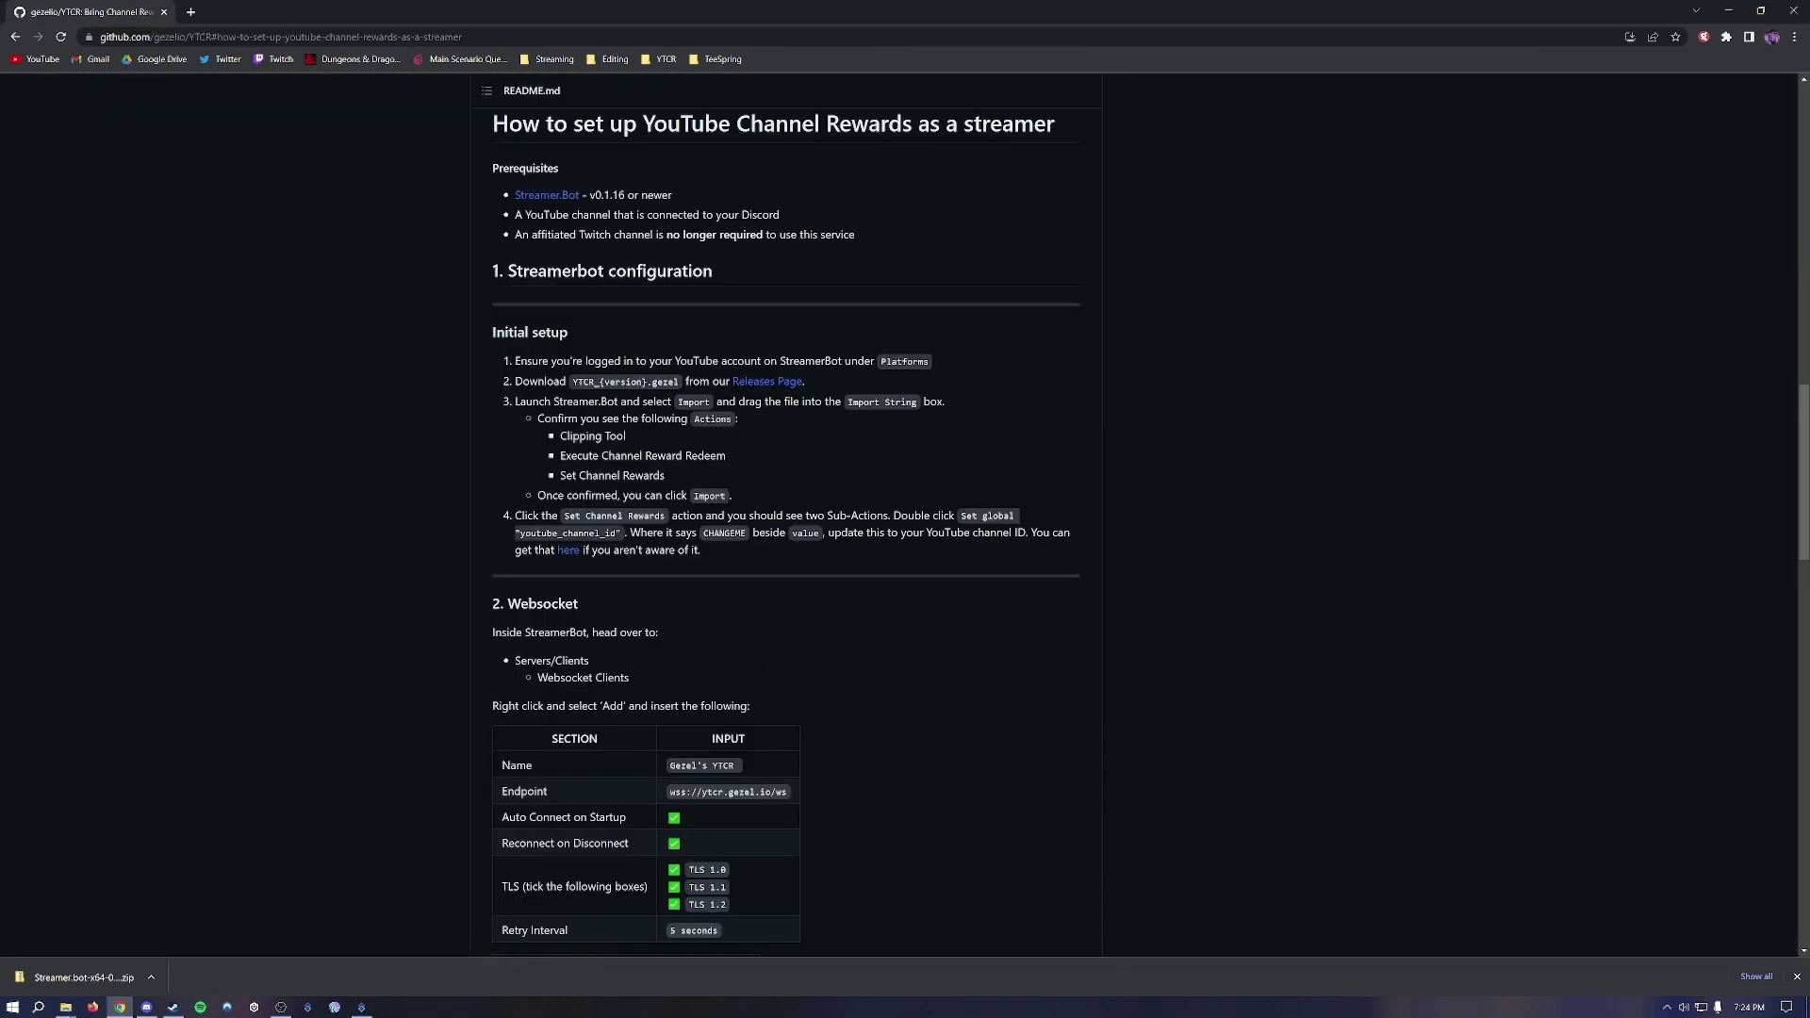
- Download ytcr-v2.0.0.gezel from the YTCR releases assets and return to the connected Streamer.bot
{"action": "left_click", "coordinate": [764, 383]}
{"action": "scroll", "coordinate": [945, 461], "scroll_direction": "down", "scroll_amount": 3}
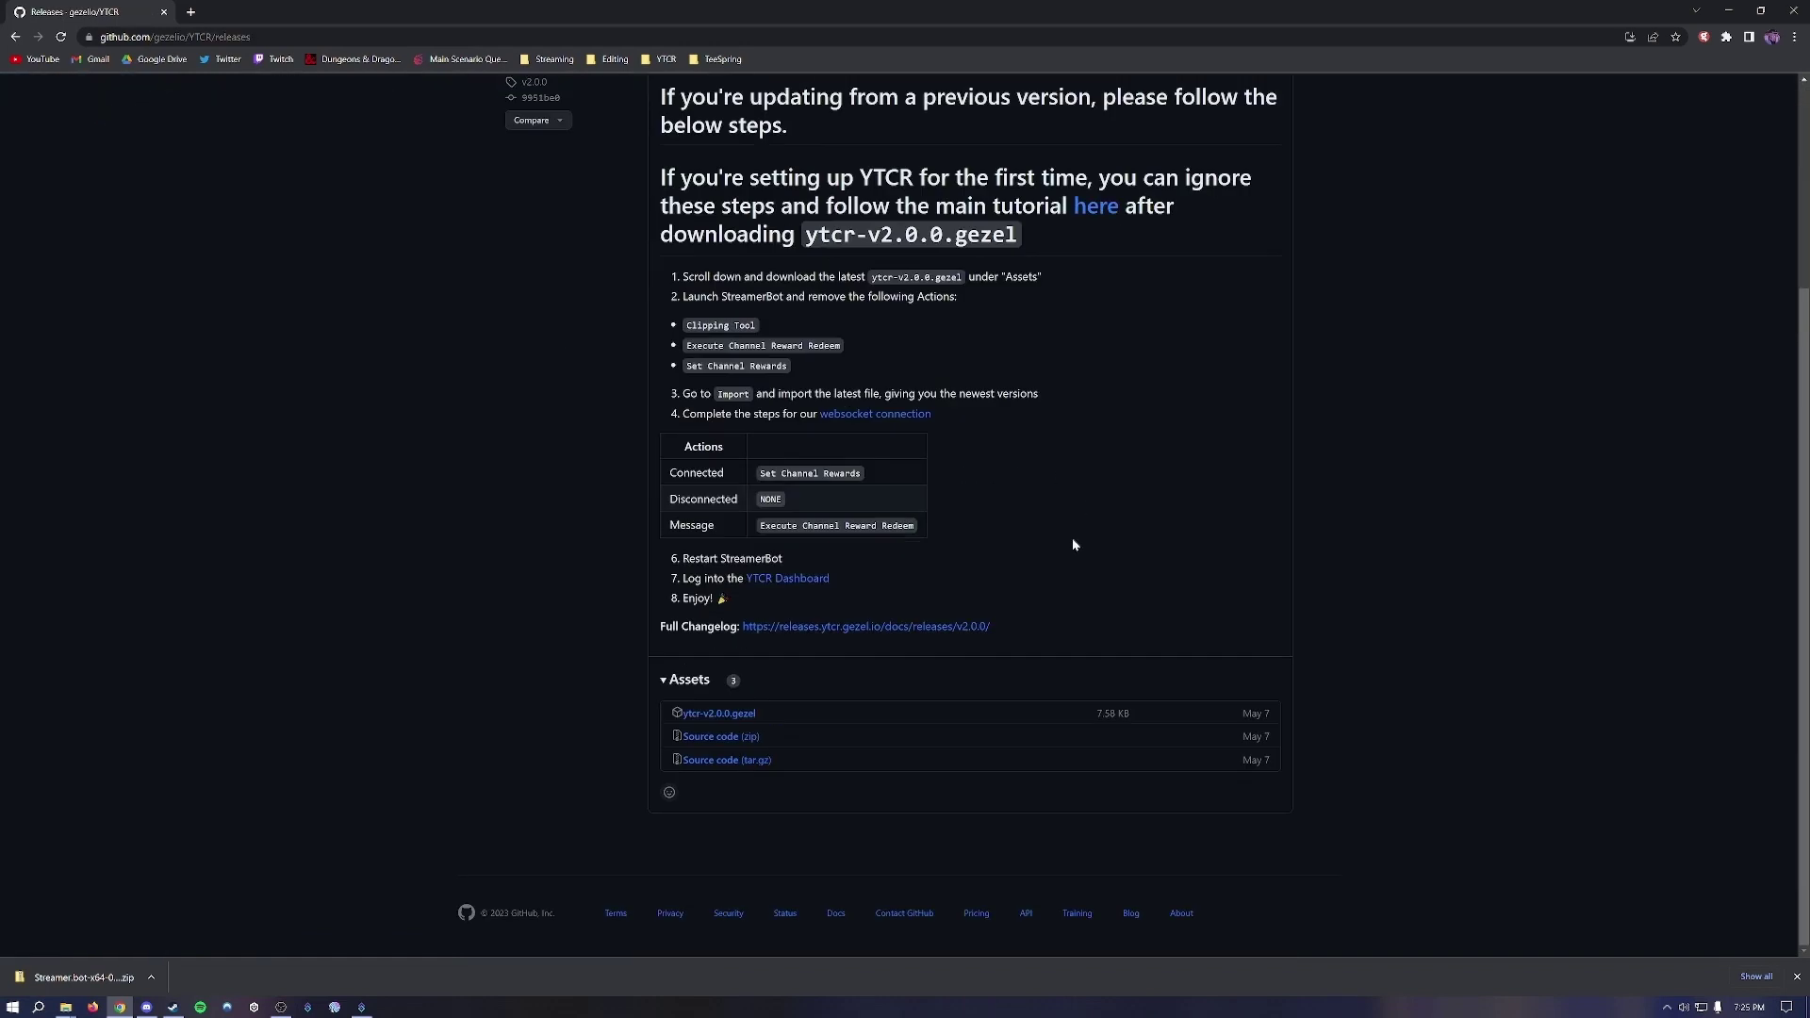
{"action": "left_click", "coordinate": [705, 717]}
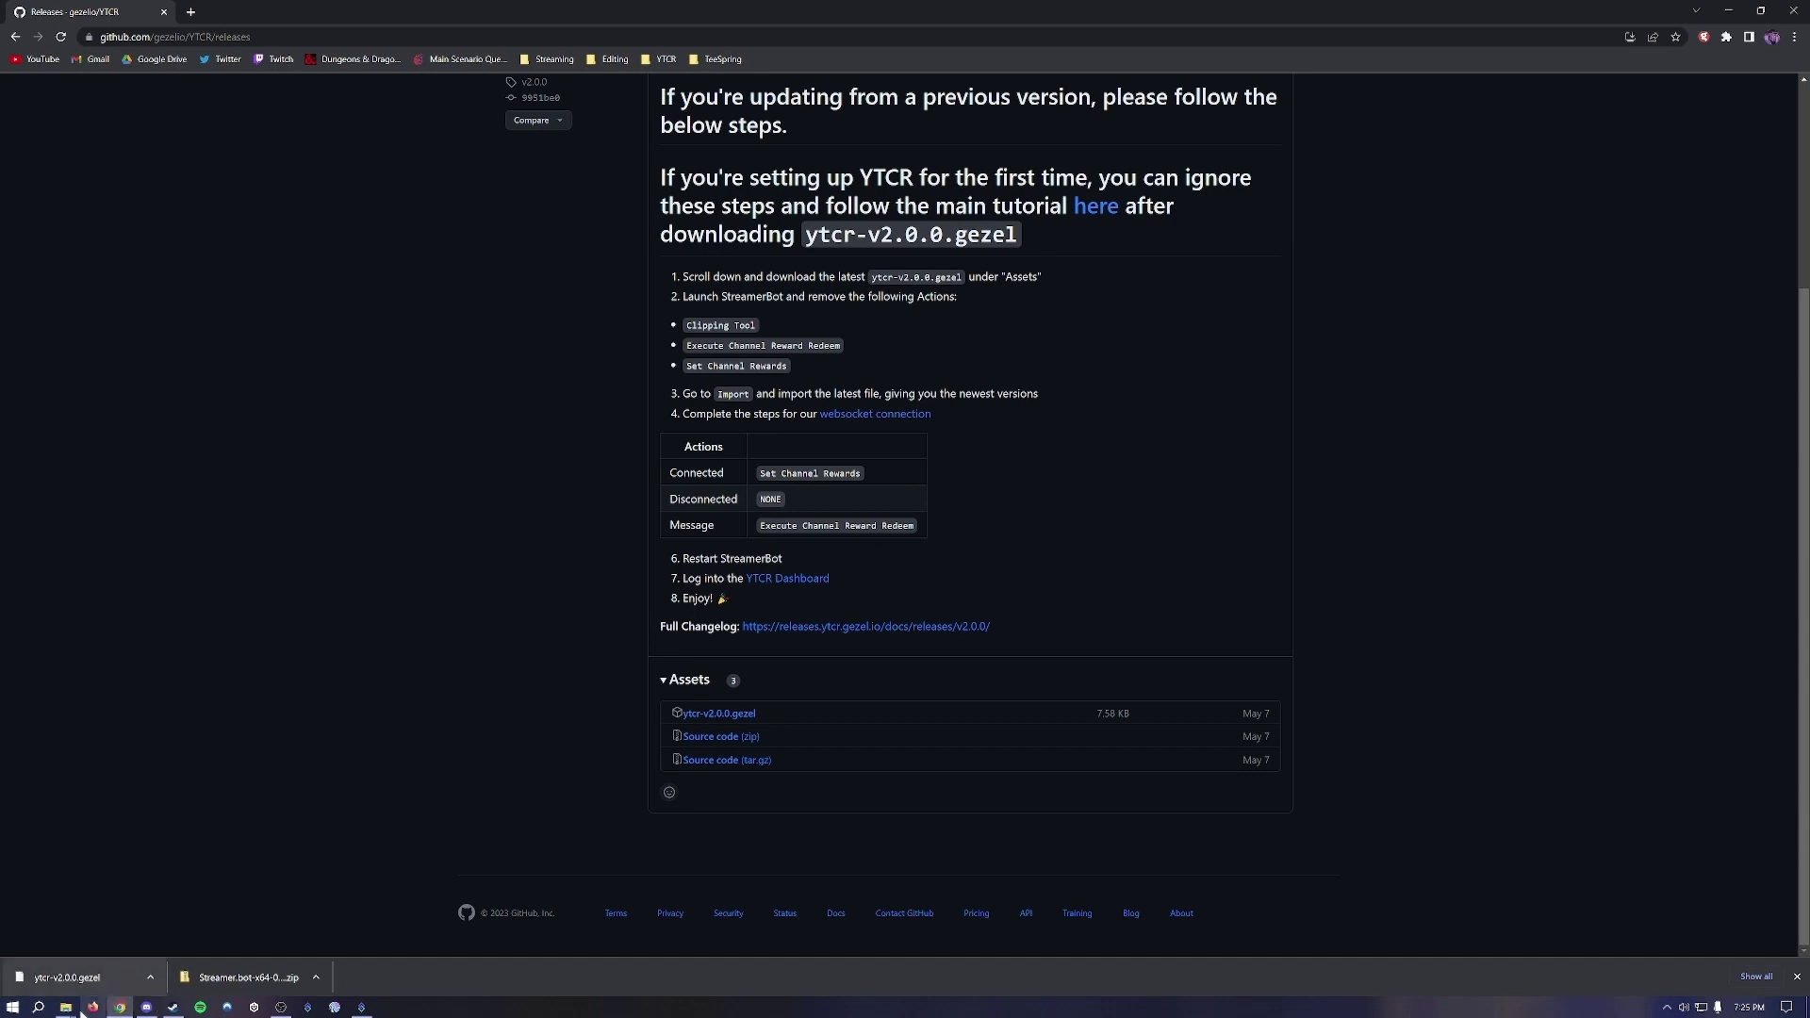
{"action": "left_click", "coordinate": [361, 1007]}
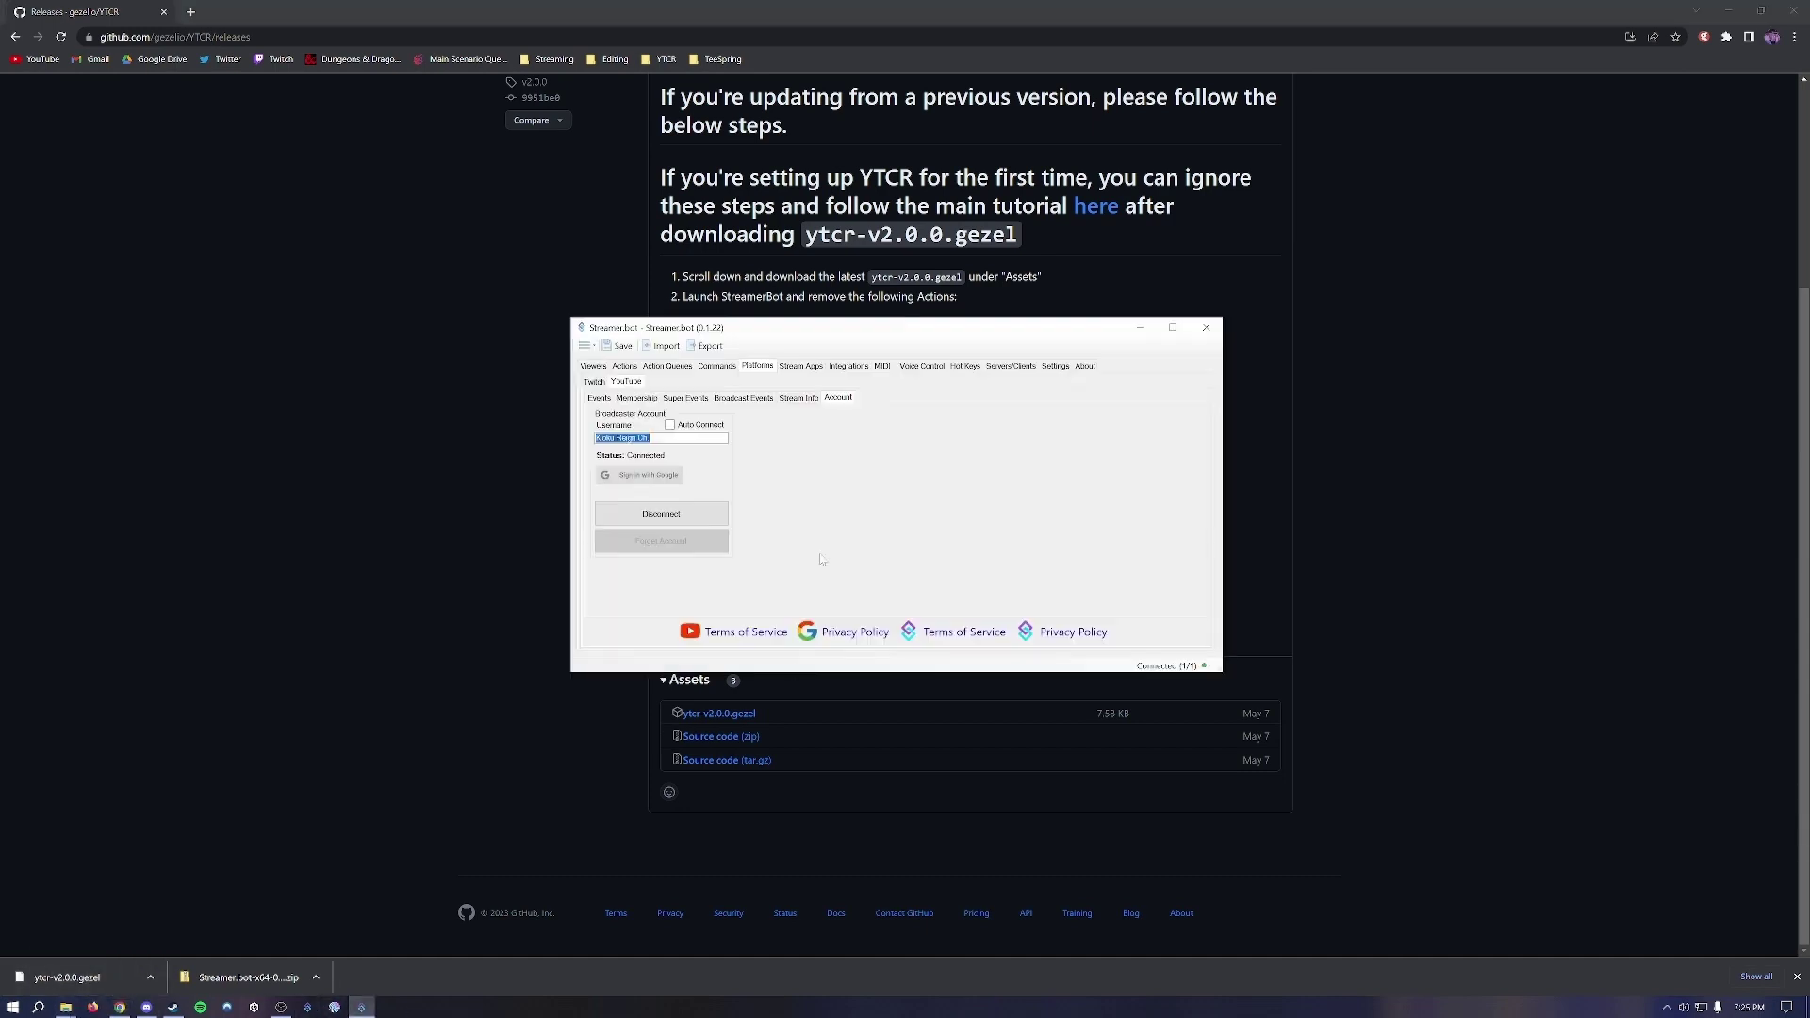
{"action": "left_click", "coordinate": [585, 346]}
- Import ytcr-v2.0.0.gezel from Downloads and open the Gezel youtube_channel_id global variable sub-action
{"action": "left_click", "coordinate": [609, 377]}
{"action": "key", "text": "super+e"}
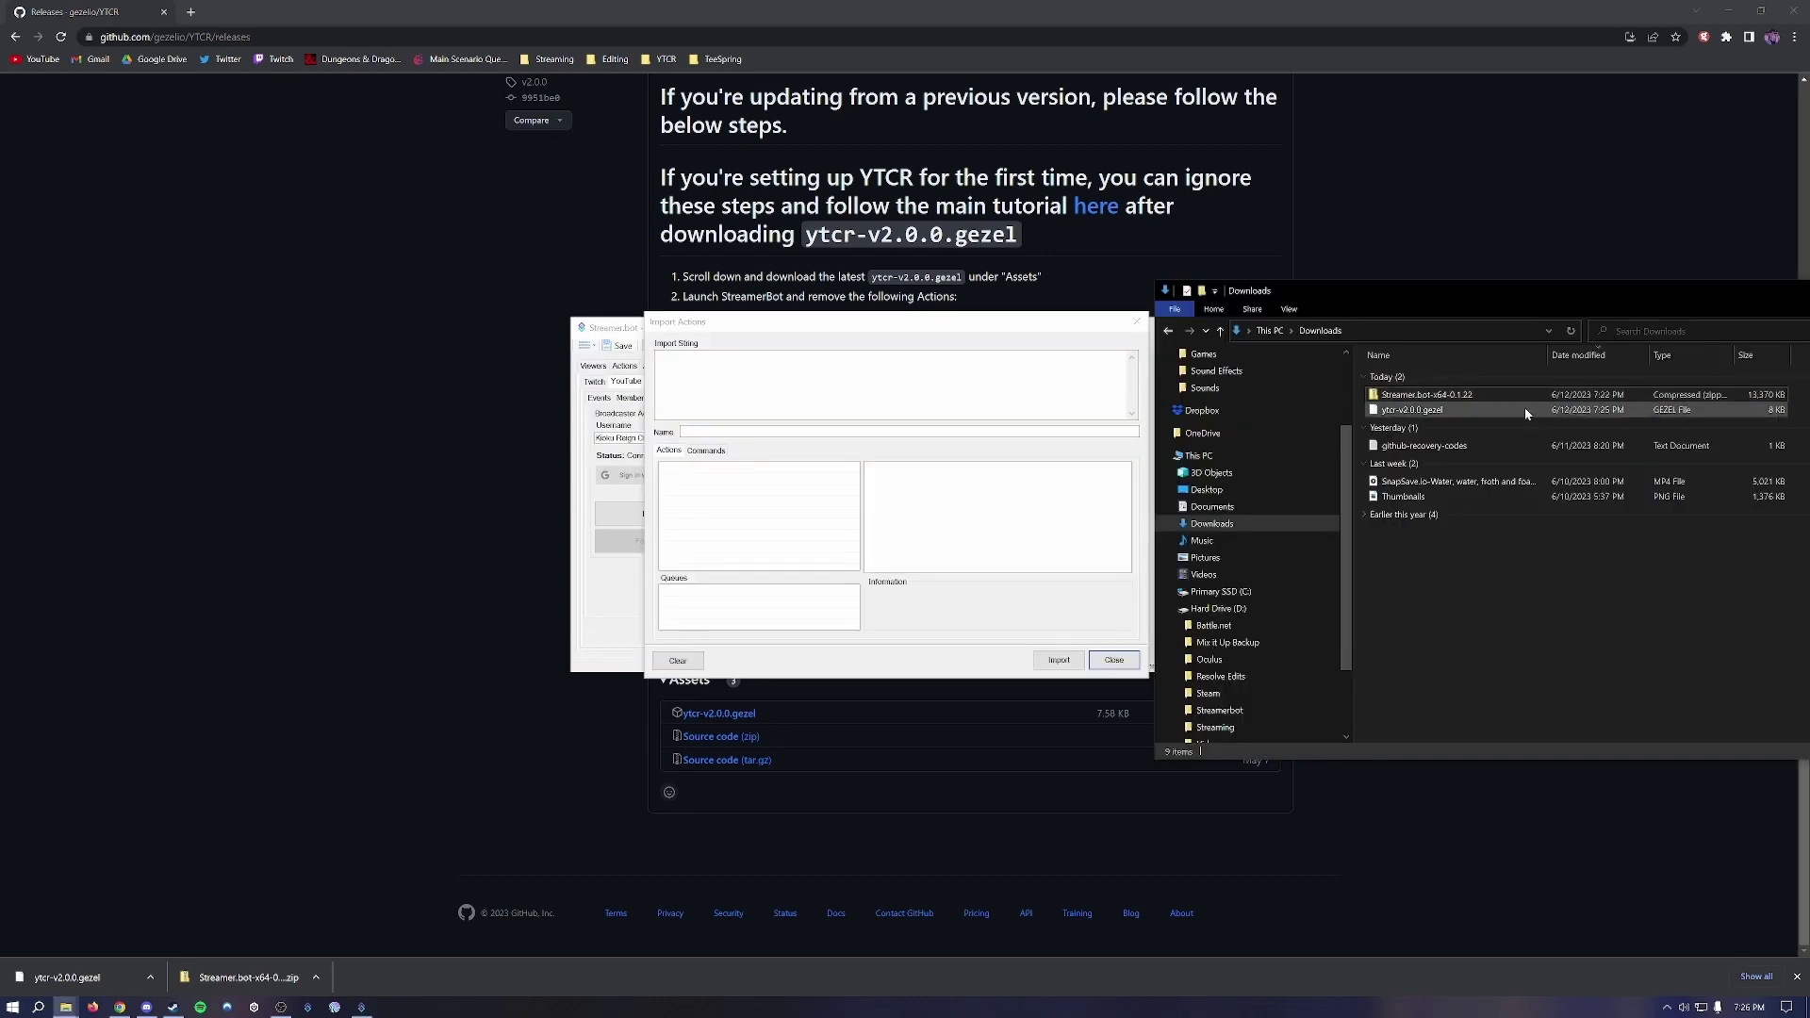
{"action": "left_click", "coordinate": [1458, 411]}
{"action": "left_click_drag", "start_coordinate": [1423, 415], "coordinate": [835, 405]}
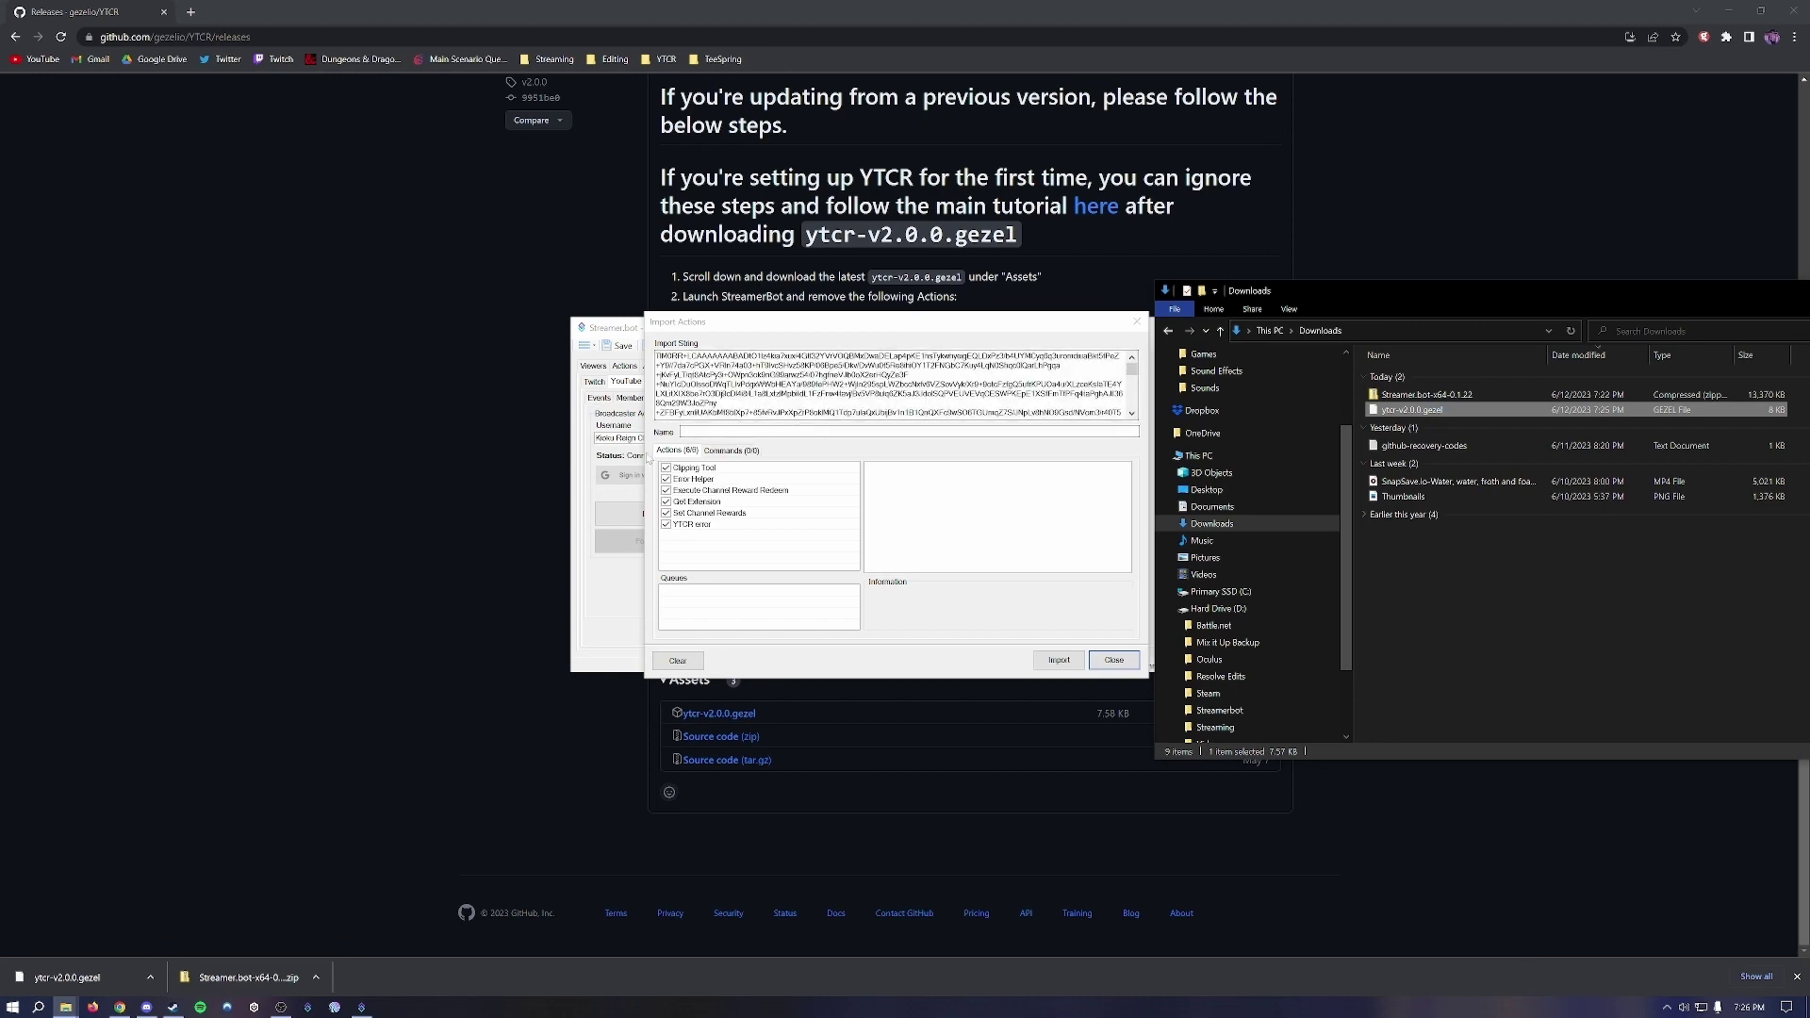
{"action": "left_click", "coordinate": [1057, 660]}
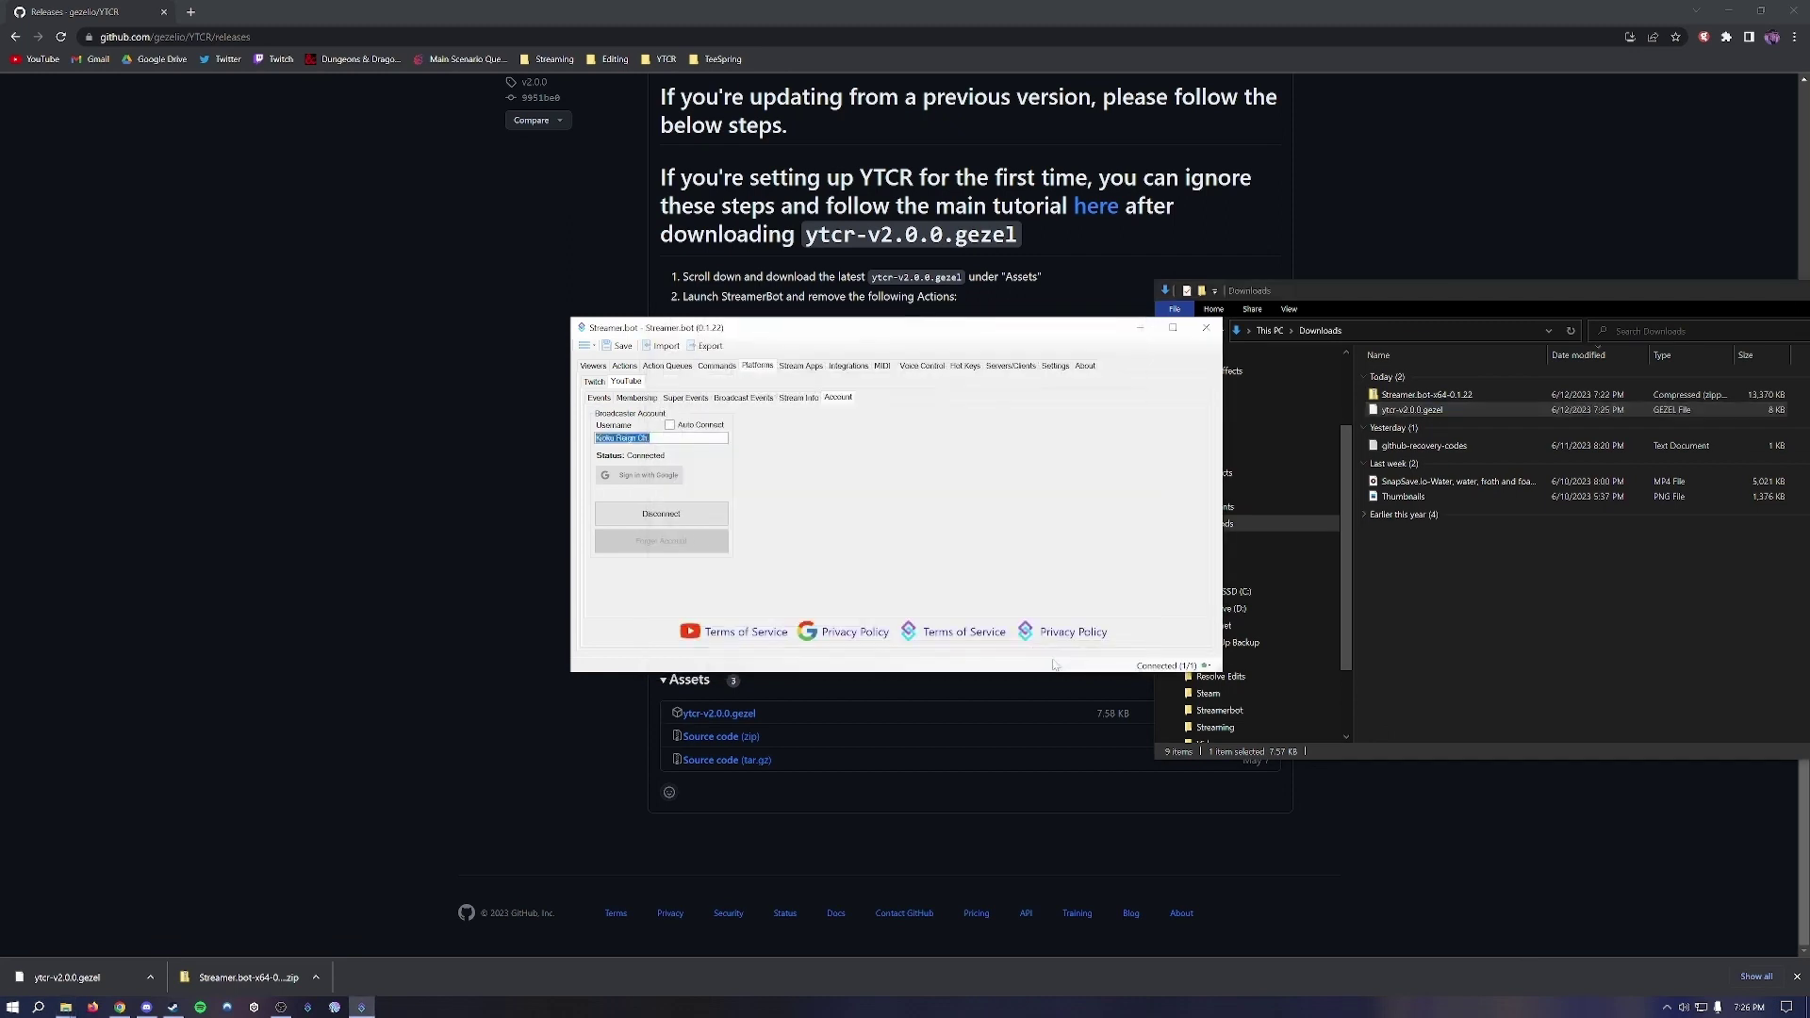
{"action": "left_click", "coordinate": [624, 366]}
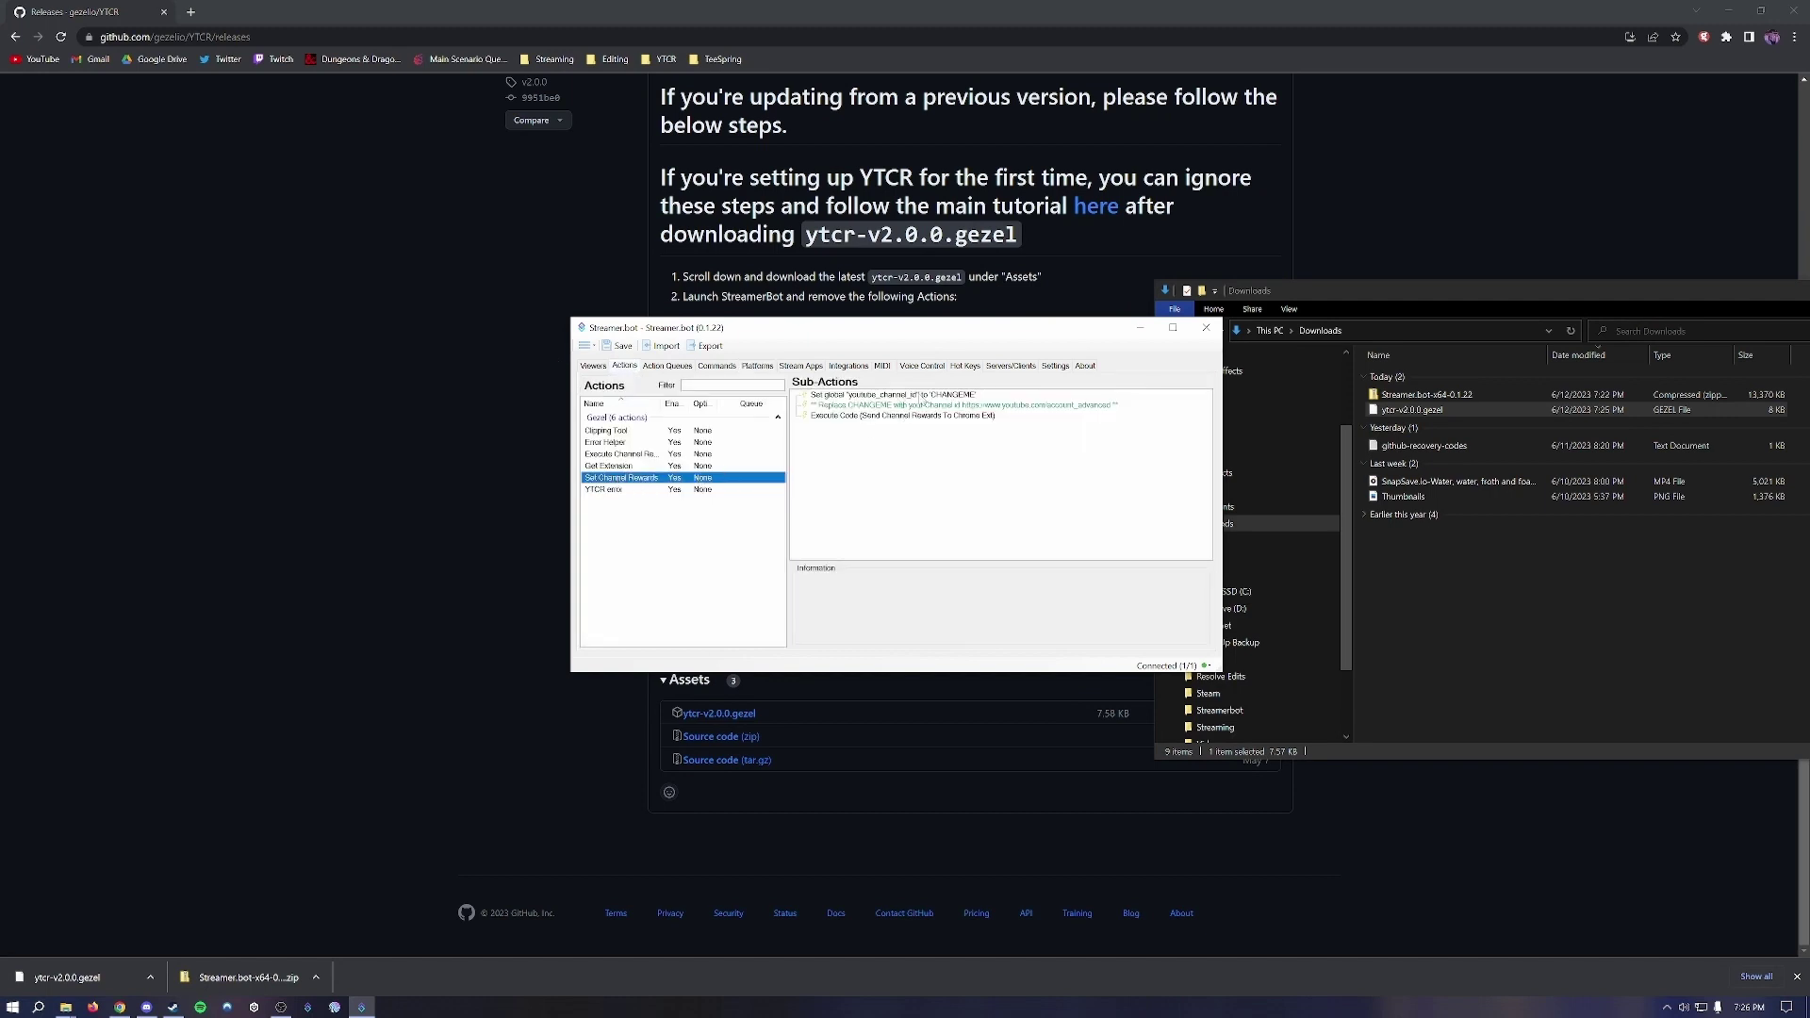
{"action": "double_click", "coordinate": [905, 395]}
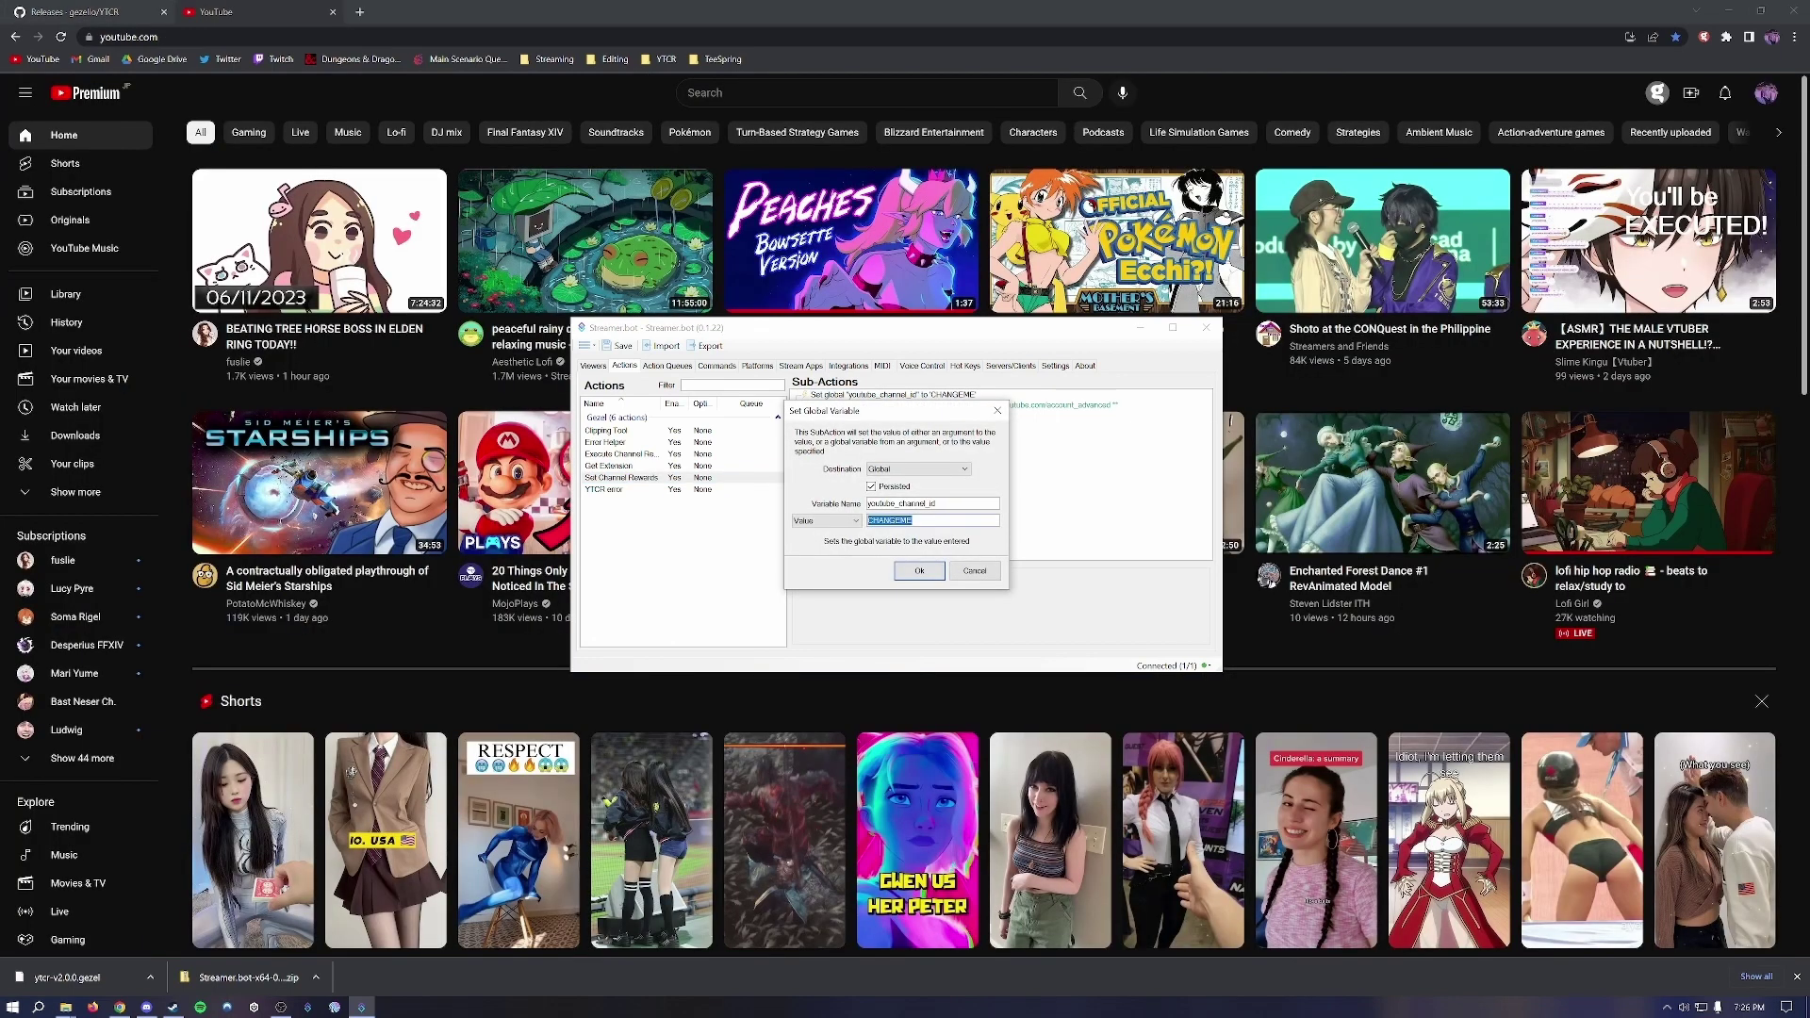
- Delete the CHANGEME placeholder from the youtube_channel_id variable's value
{"action": "key", "text": "BackSpace"}
{"action": "left_click", "coordinate": [1767, 97]}
- Copy the channel ID from YouTube's Advanced settings page
{"action": "left_click", "coordinate": [1767, 95]}
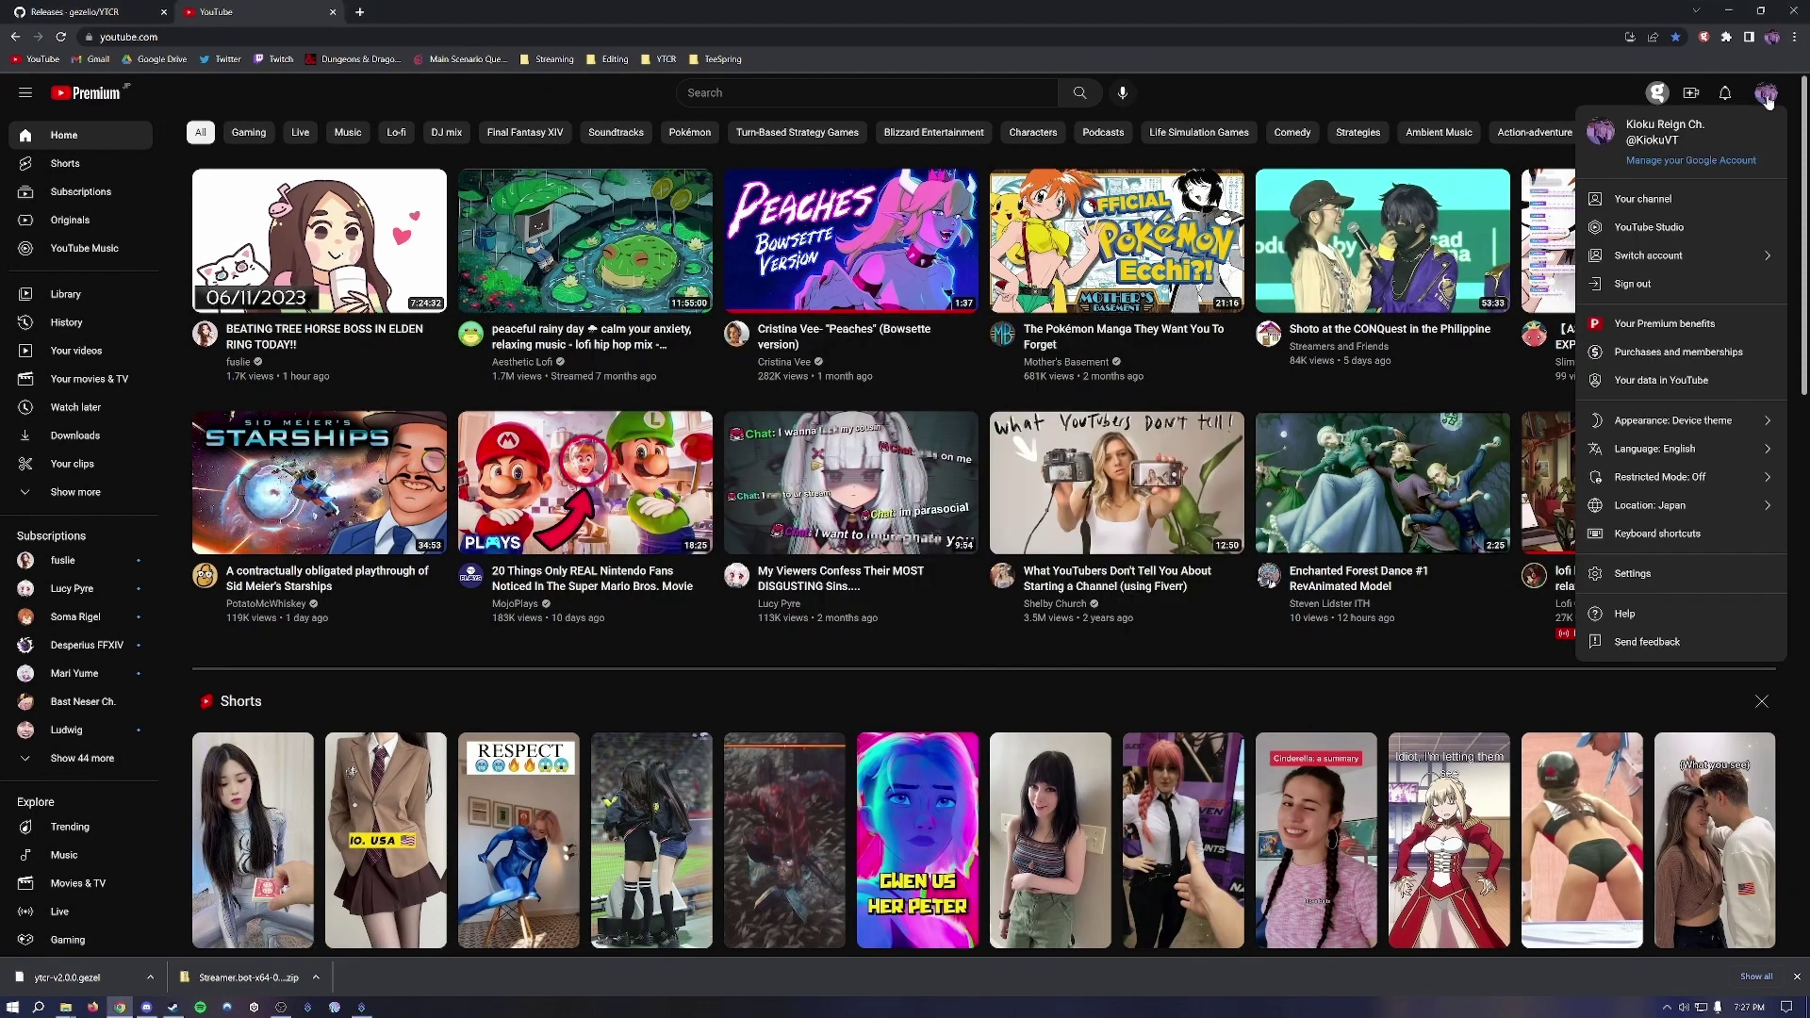
{"action": "left_click", "coordinate": [1652, 576]}
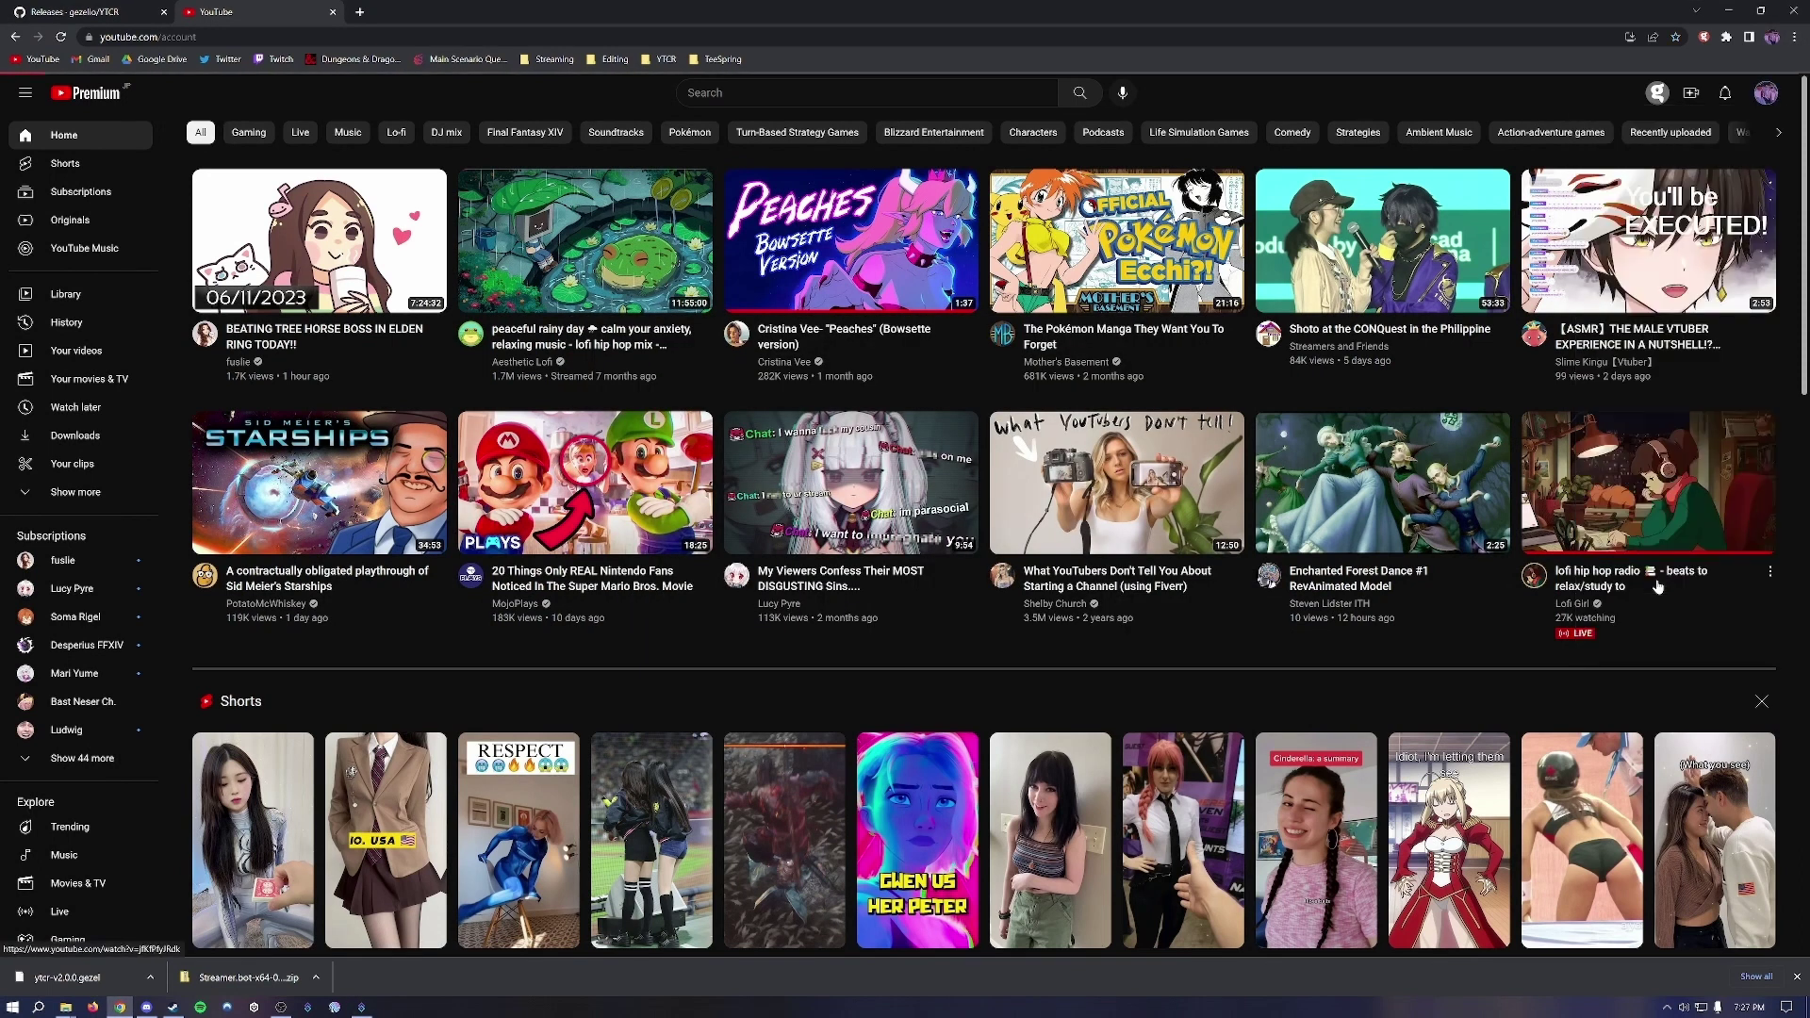
{"action": "left_click", "coordinate": [69, 406]}
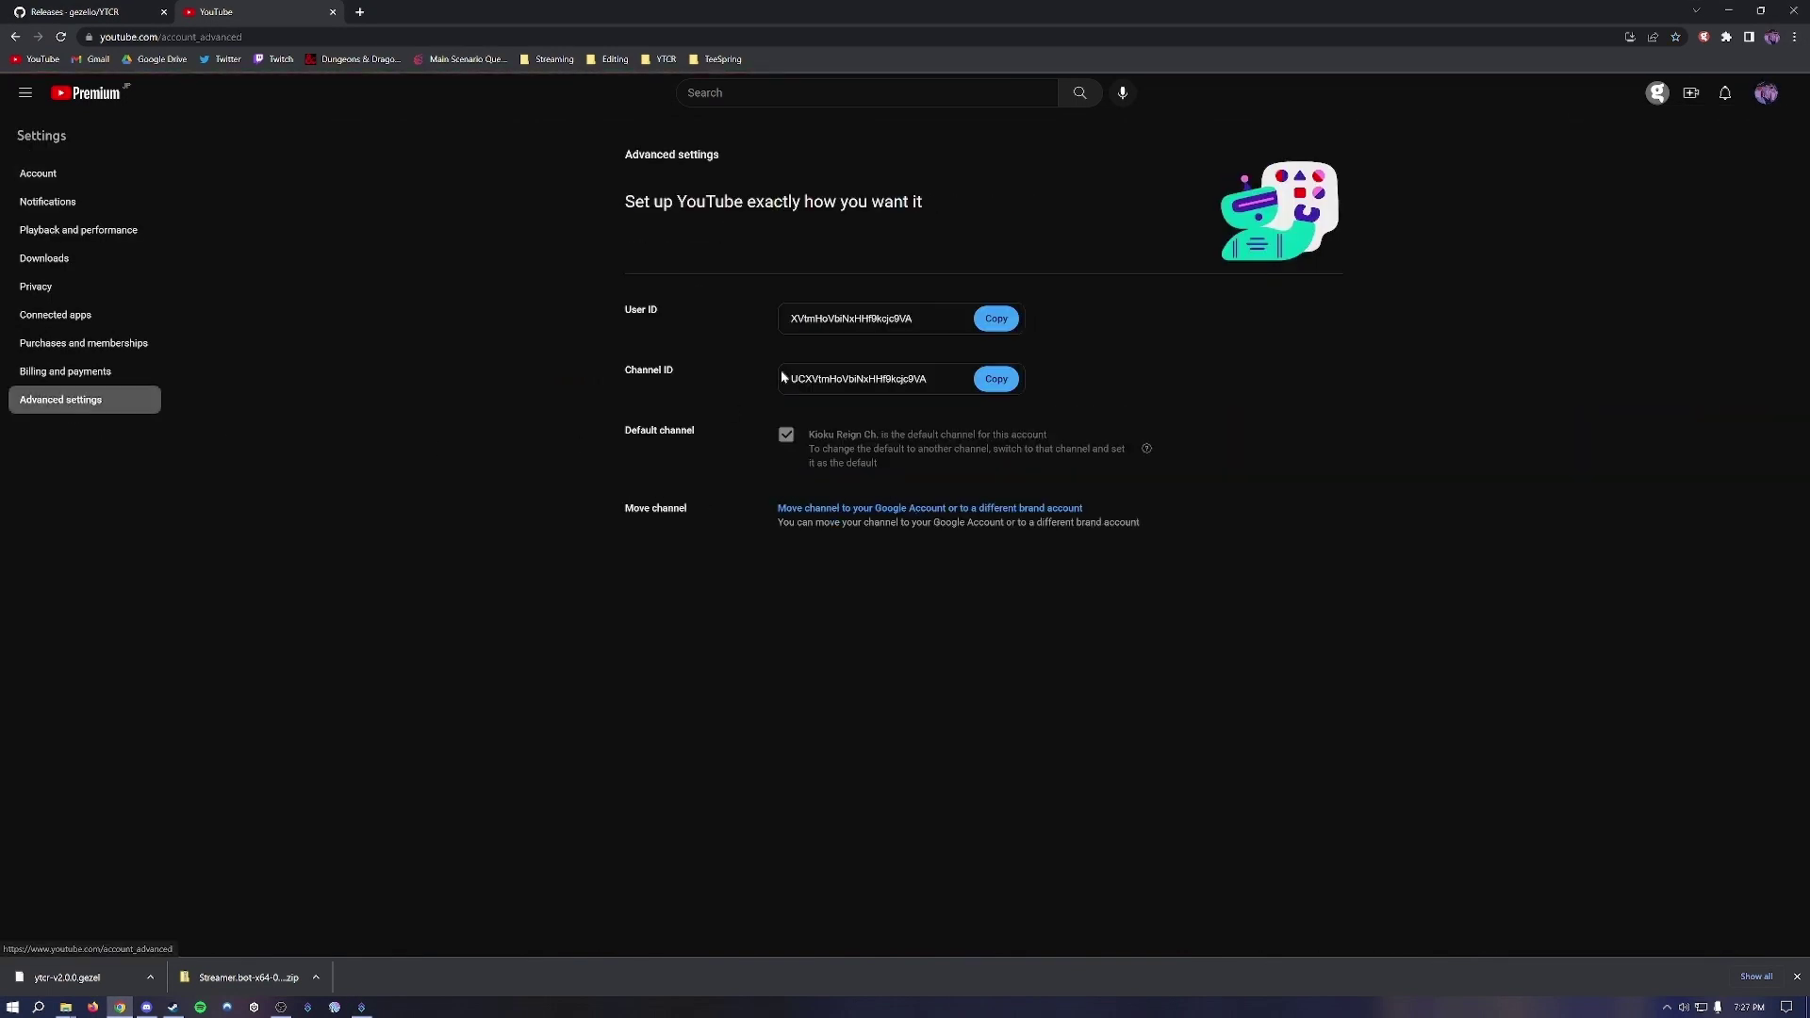
{"action": "left_click", "coordinate": [995, 380]}
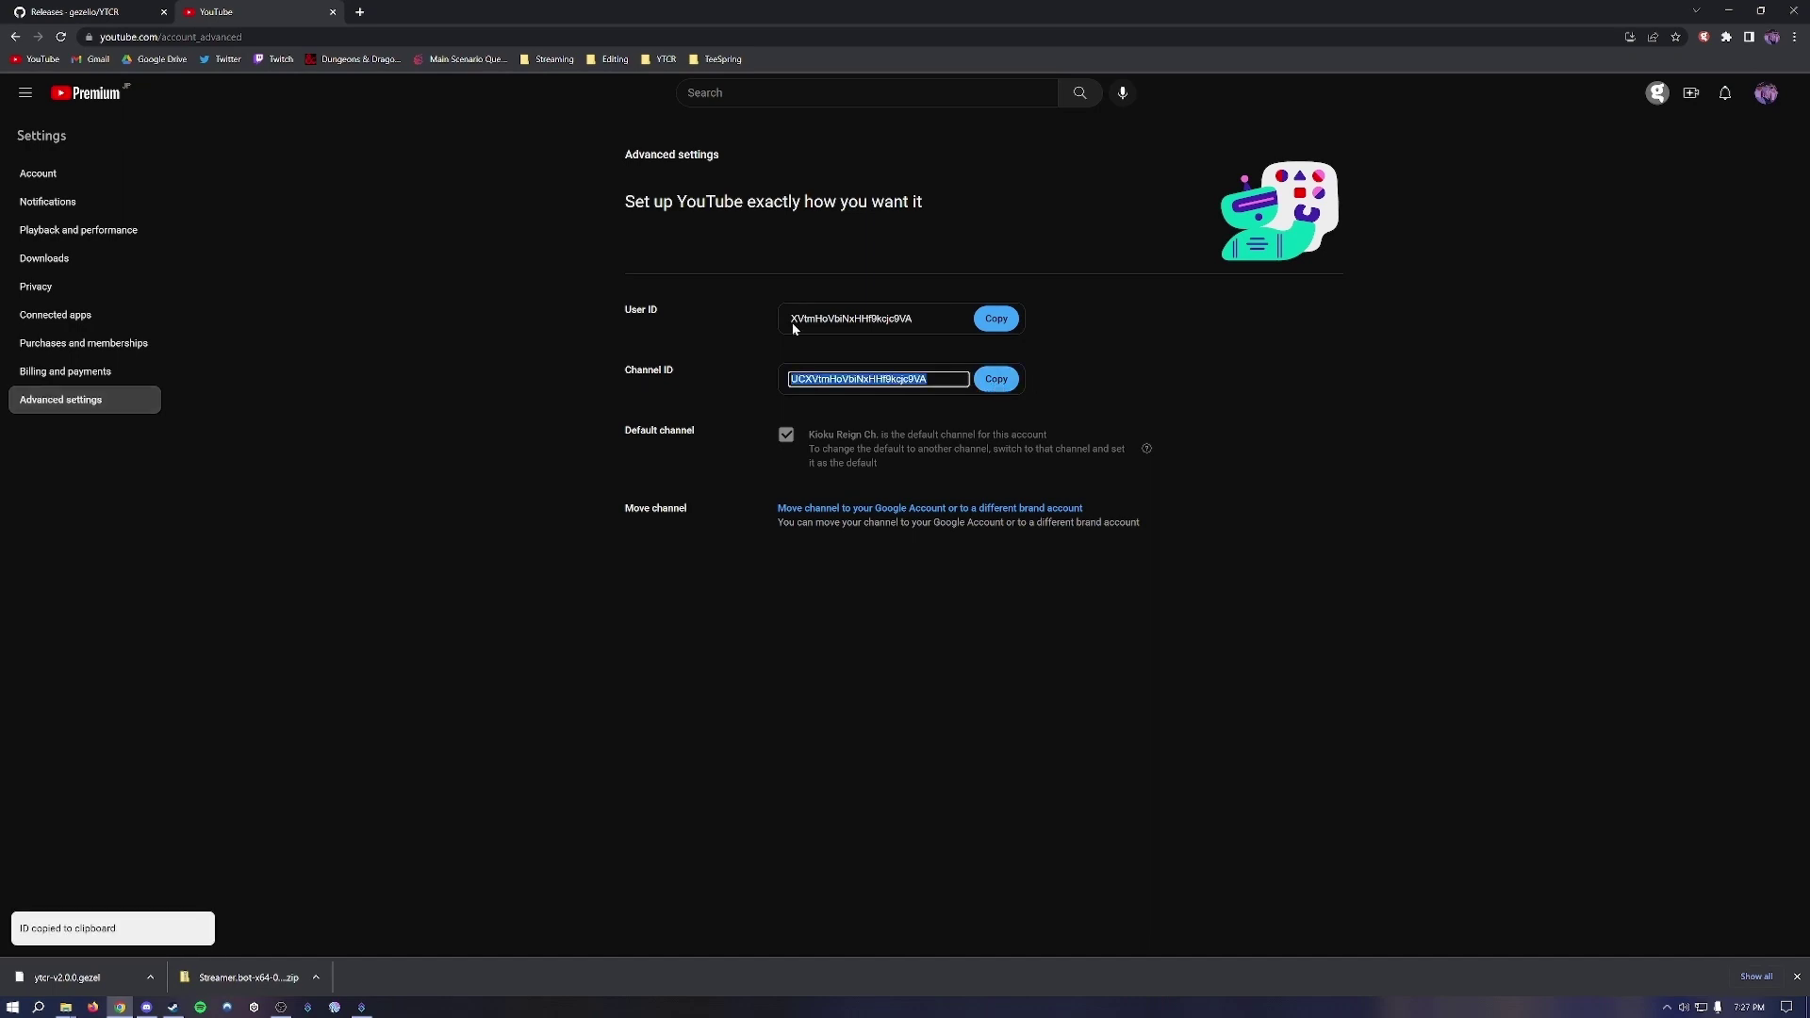
{"action": "left_click", "coordinate": [361, 1007]}
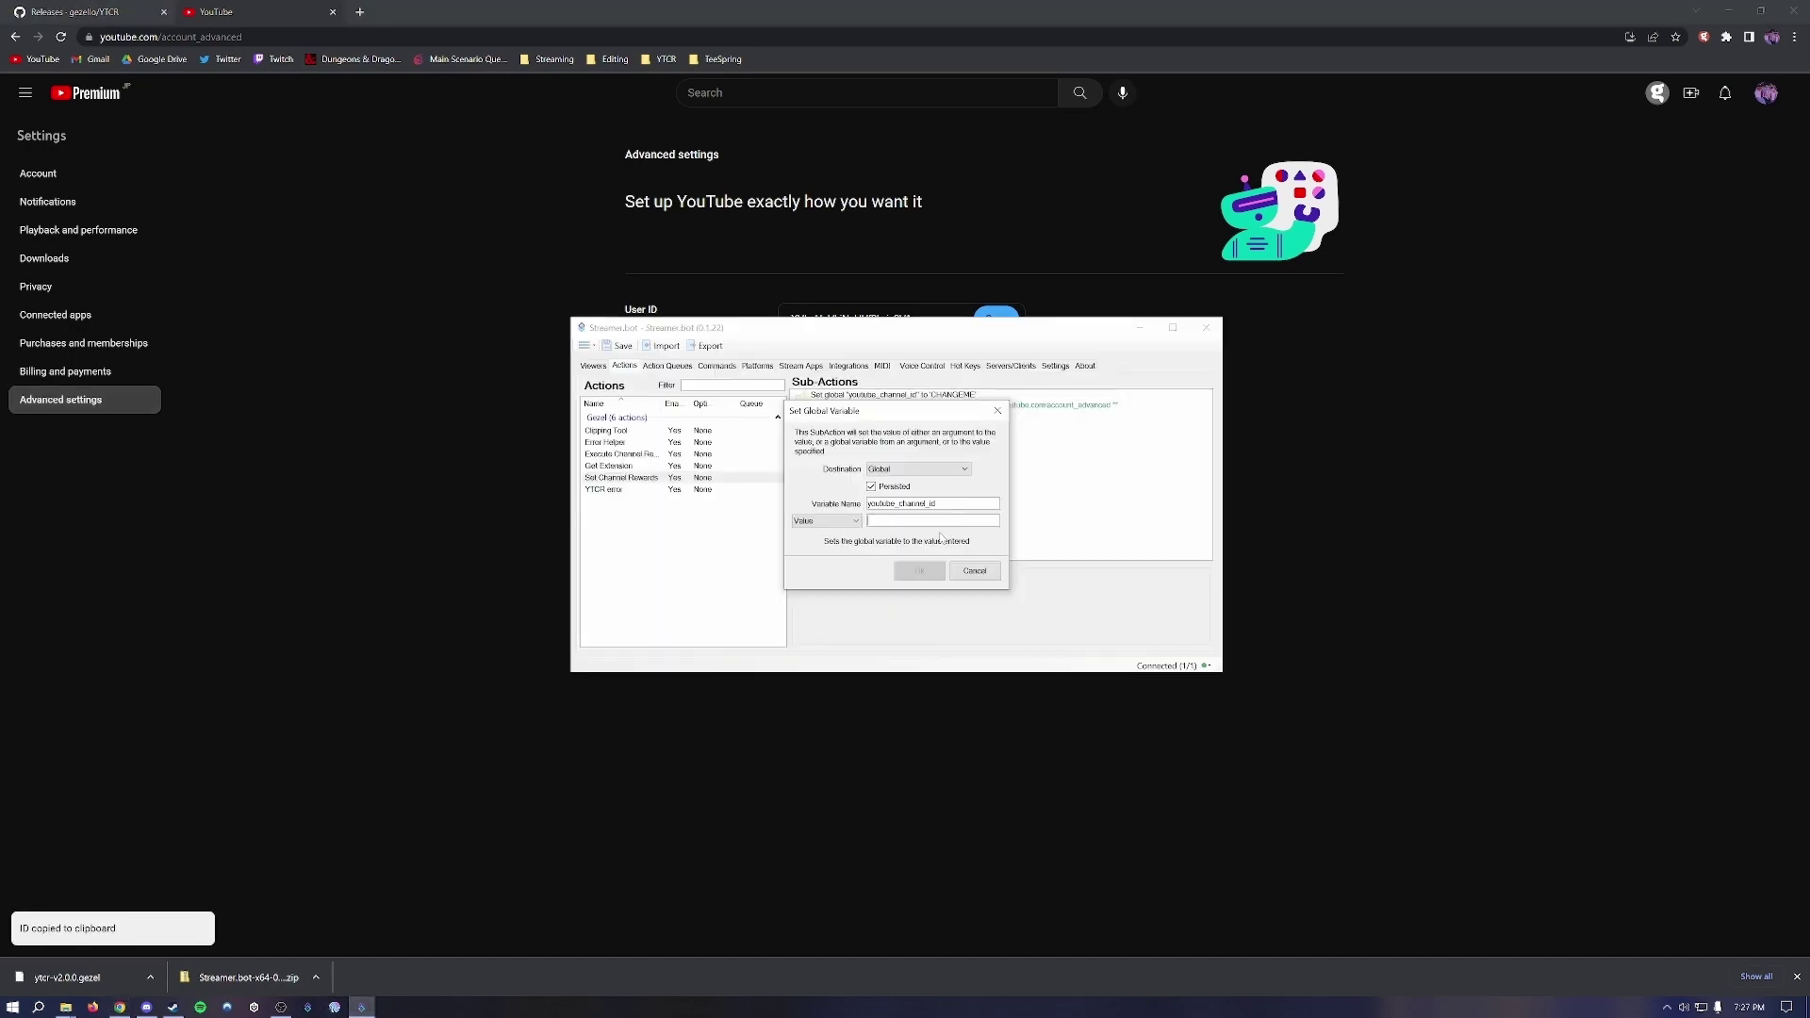
- Paste the copied channel ID as the youtube_channel_id value and confirm with Ok
{"action": "key", "text": "ctrl+v"}
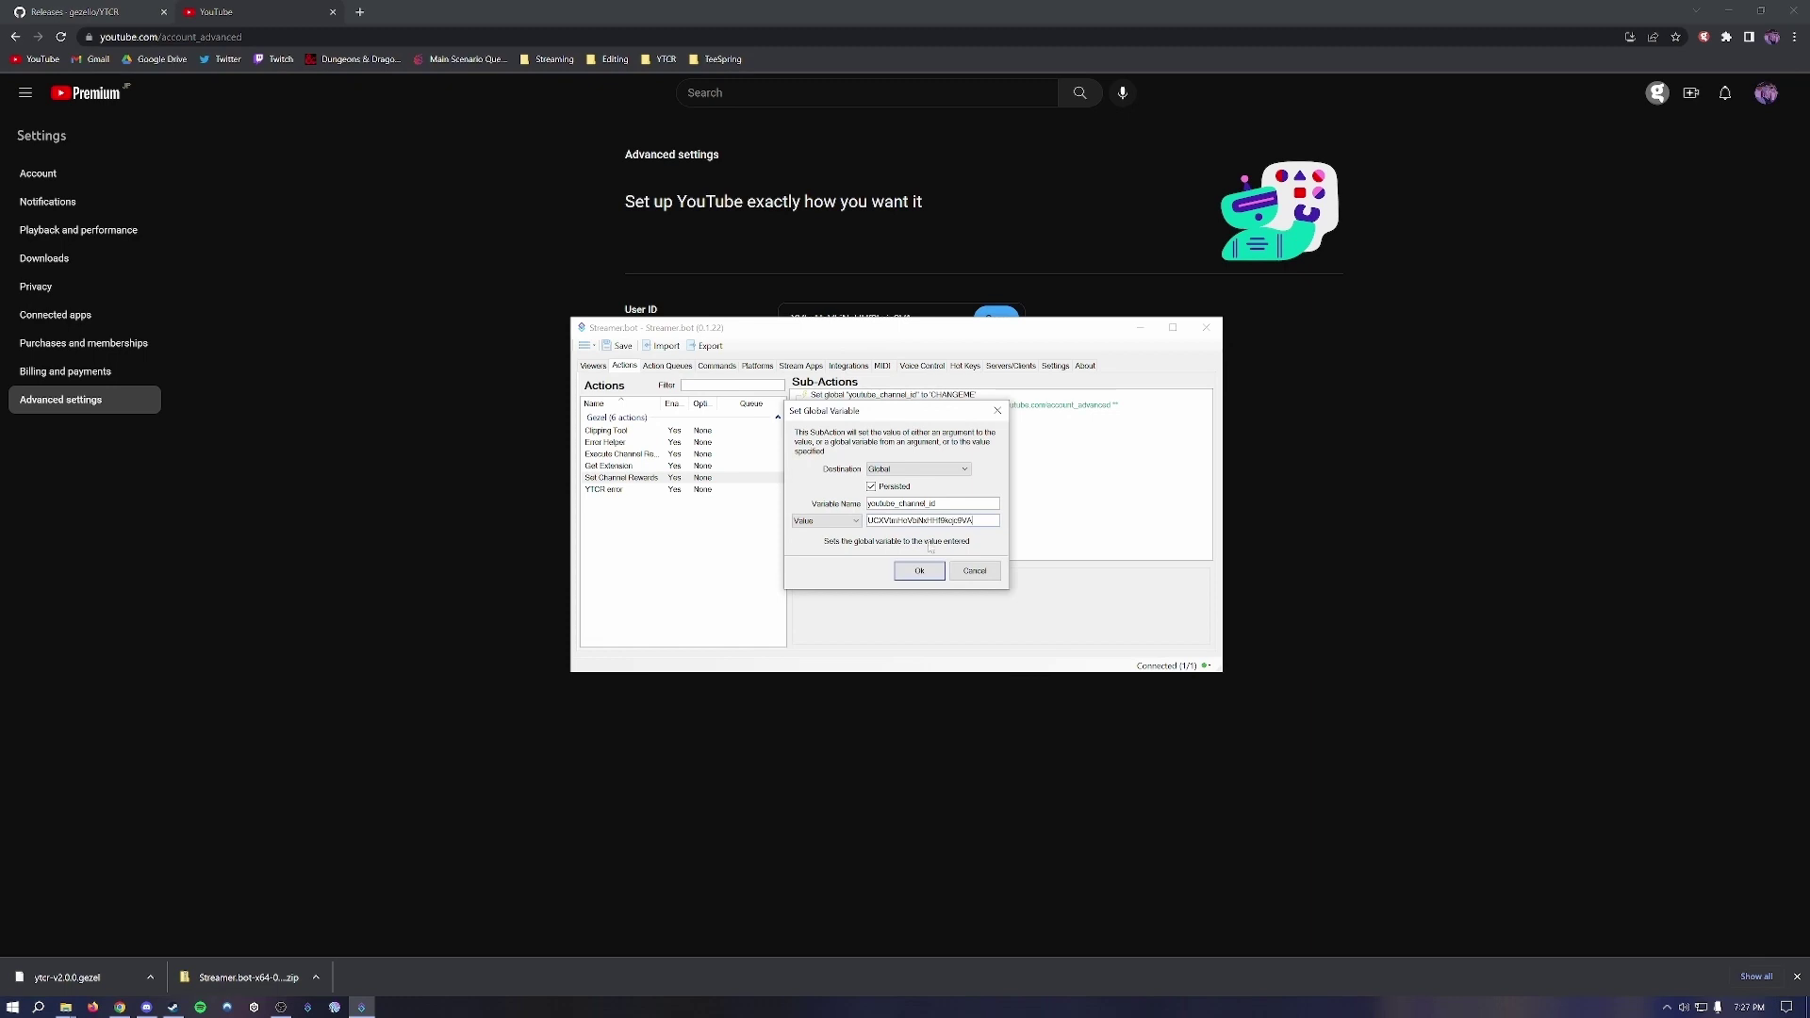
{"action": "left_click", "coordinate": [919, 572]}
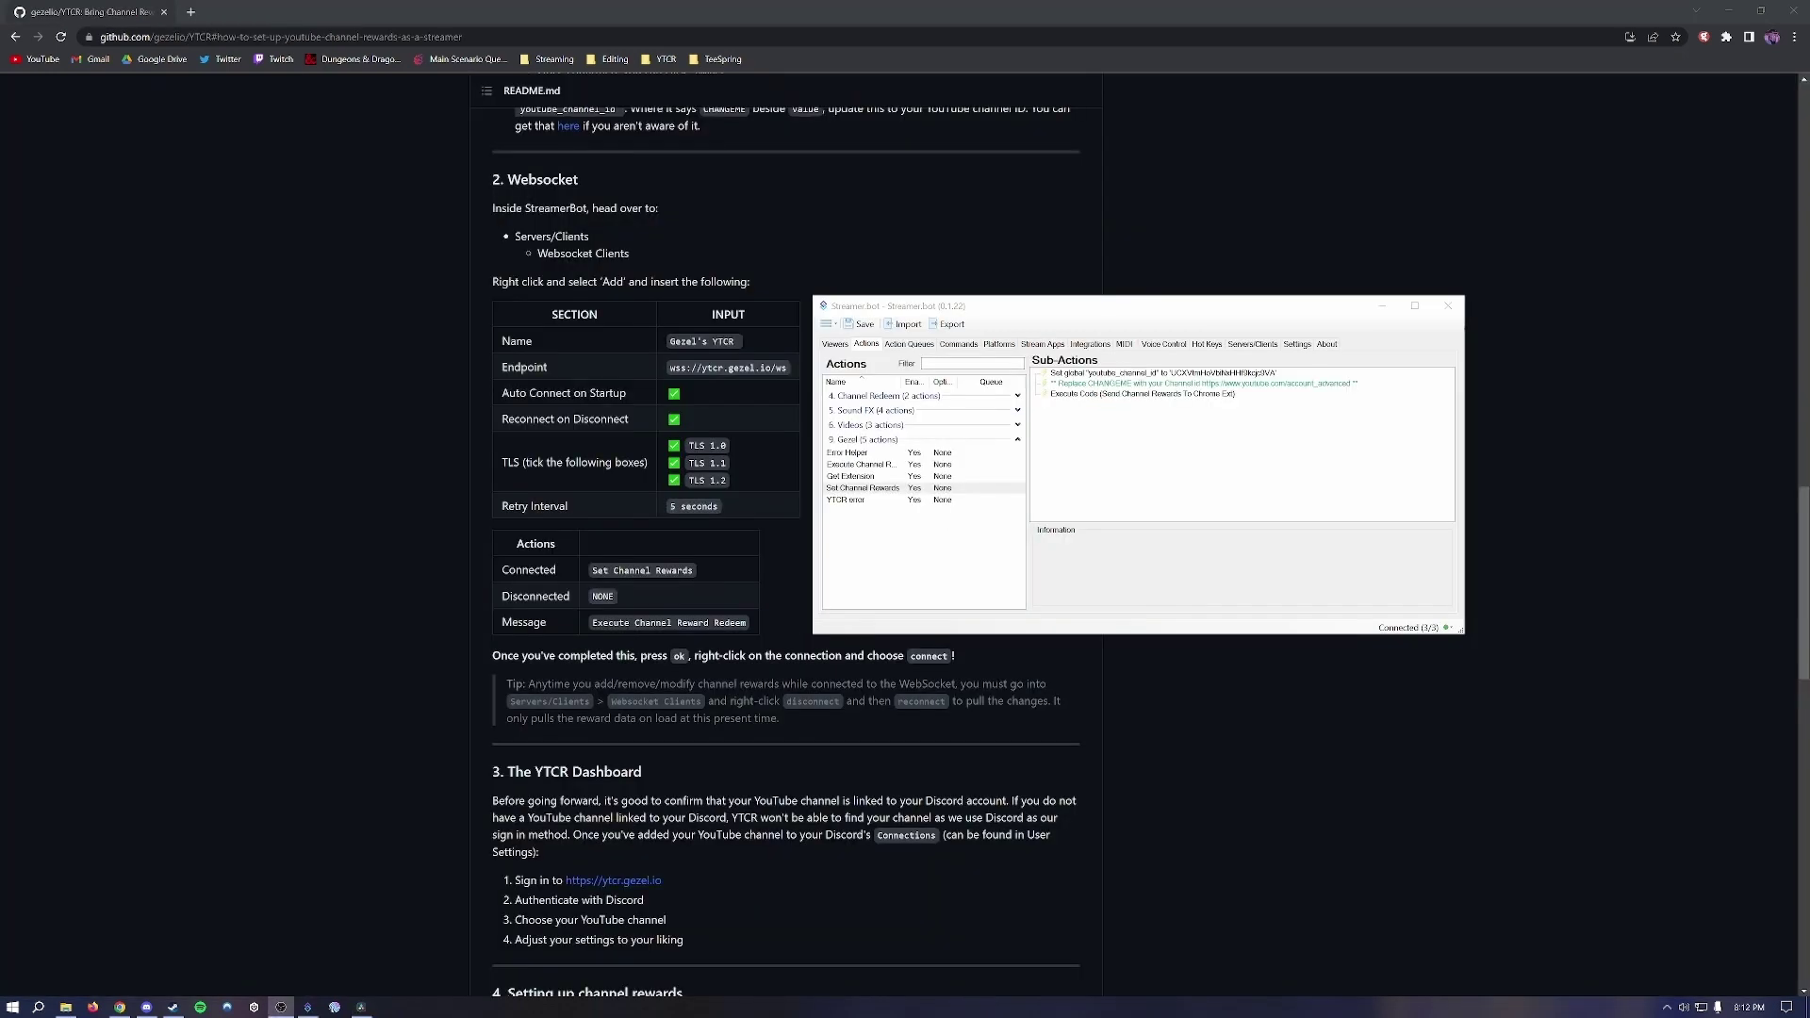
- Add a new websocket client under Websocket Clients and name it Gezel's YTCR
{"action": "left_click", "coordinate": [1244, 345]}
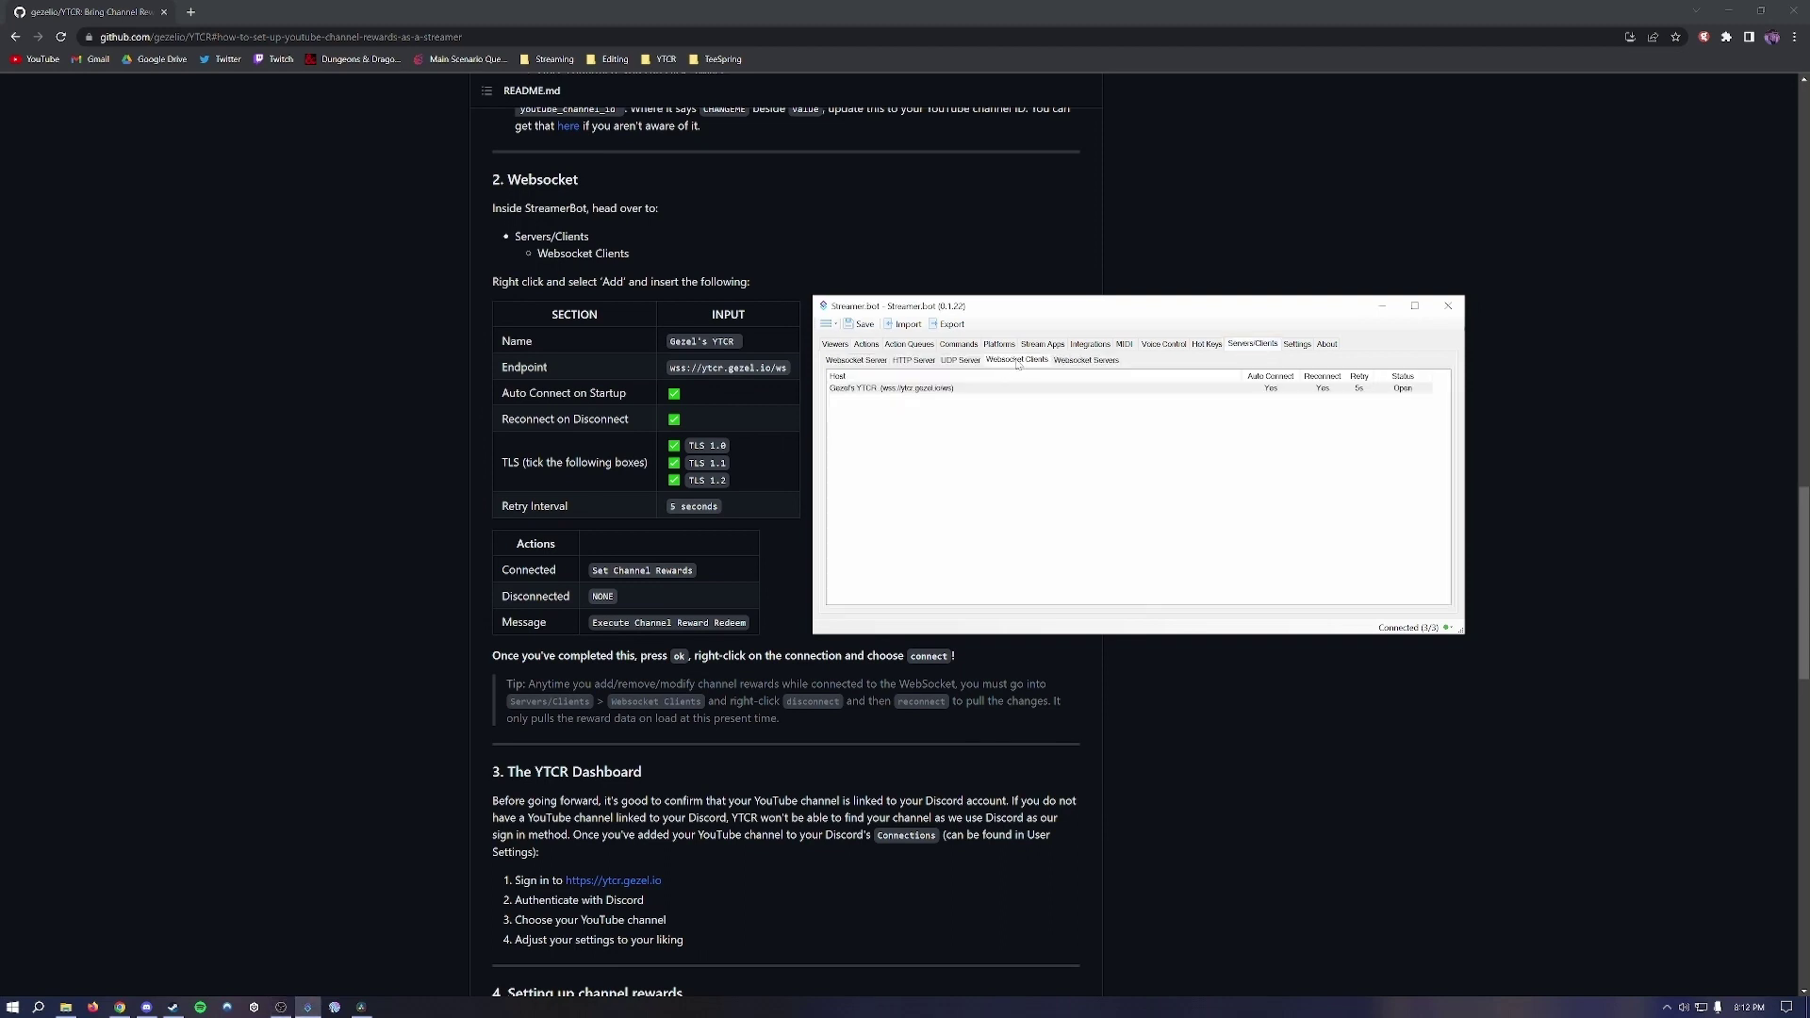
{"action": "right_click", "coordinate": [860, 422]}
{"action": "left_click", "coordinate": [886, 431]}
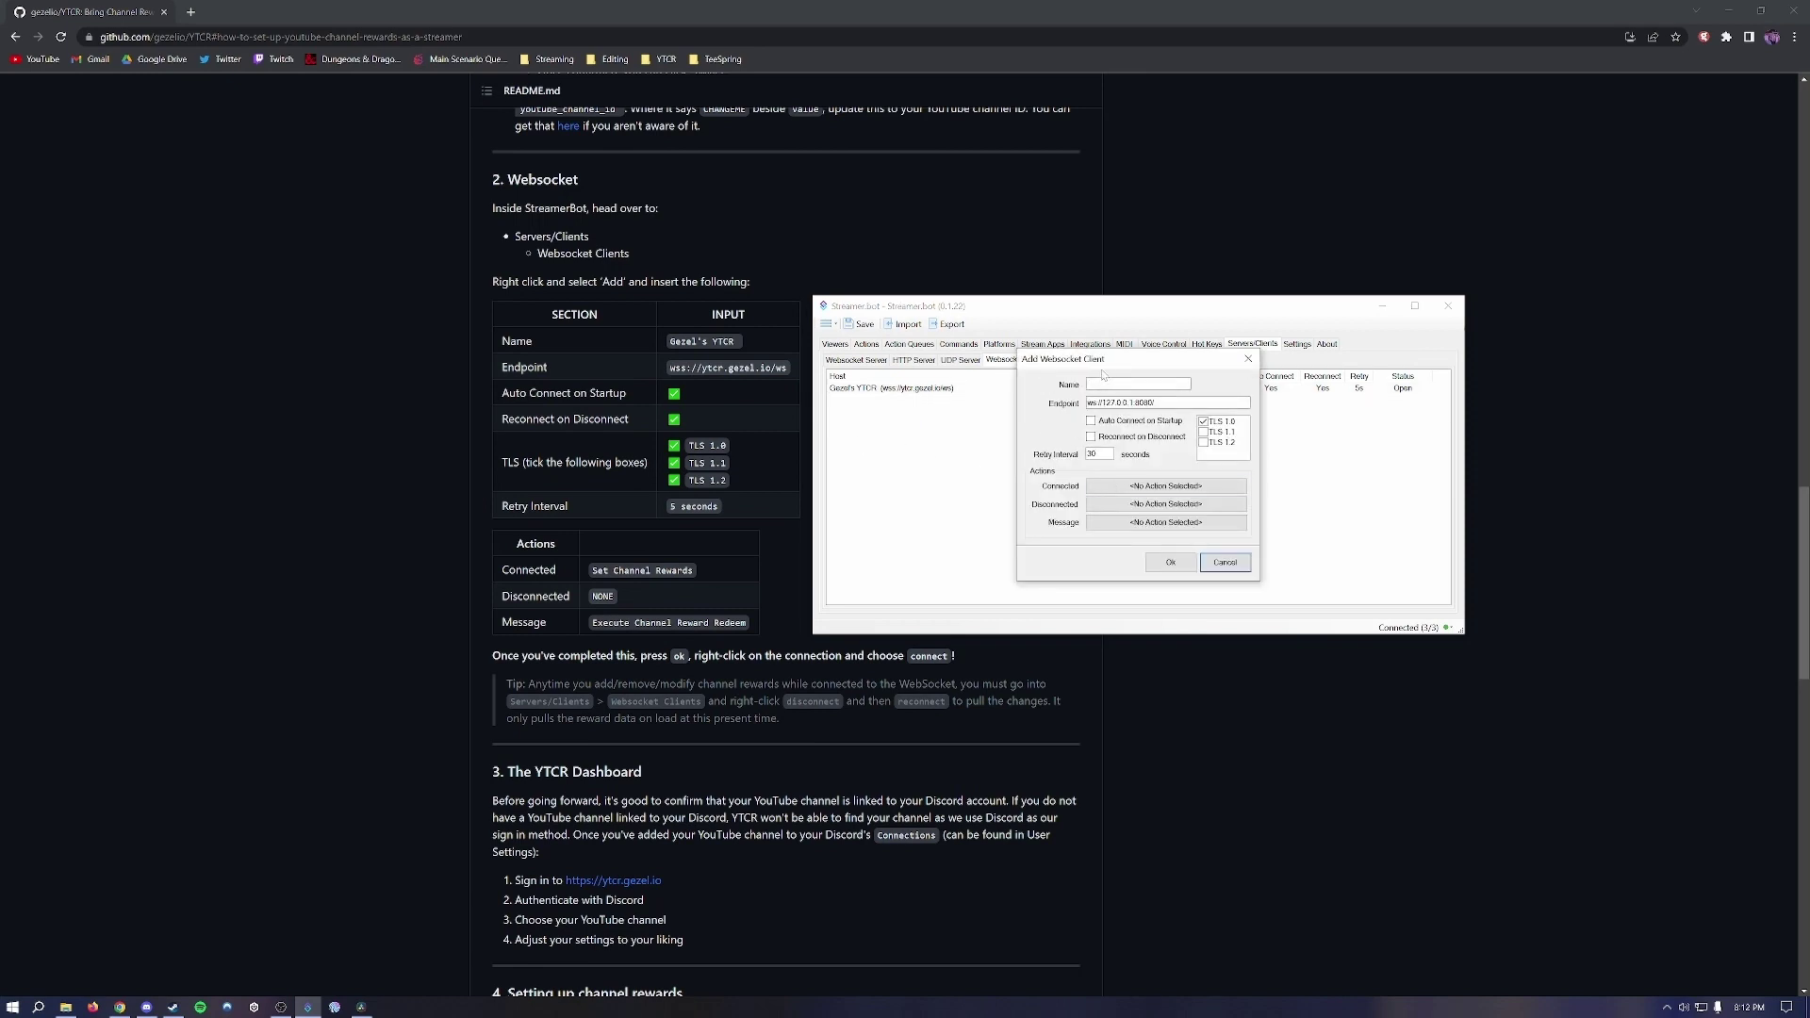
{"action": "key", "text": "Tab"}
{"action": "type", "text": "Ge"}
- Set the endpoint to wss://ytcr.gezel.io/ws, enable Auto Connect, and set Retry to 5 seconds
{"action": "left_click_drag", "start_coordinate": [789, 367], "coordinate": [669, 374]}
{"action": "key", "text": "ctrl+c"}
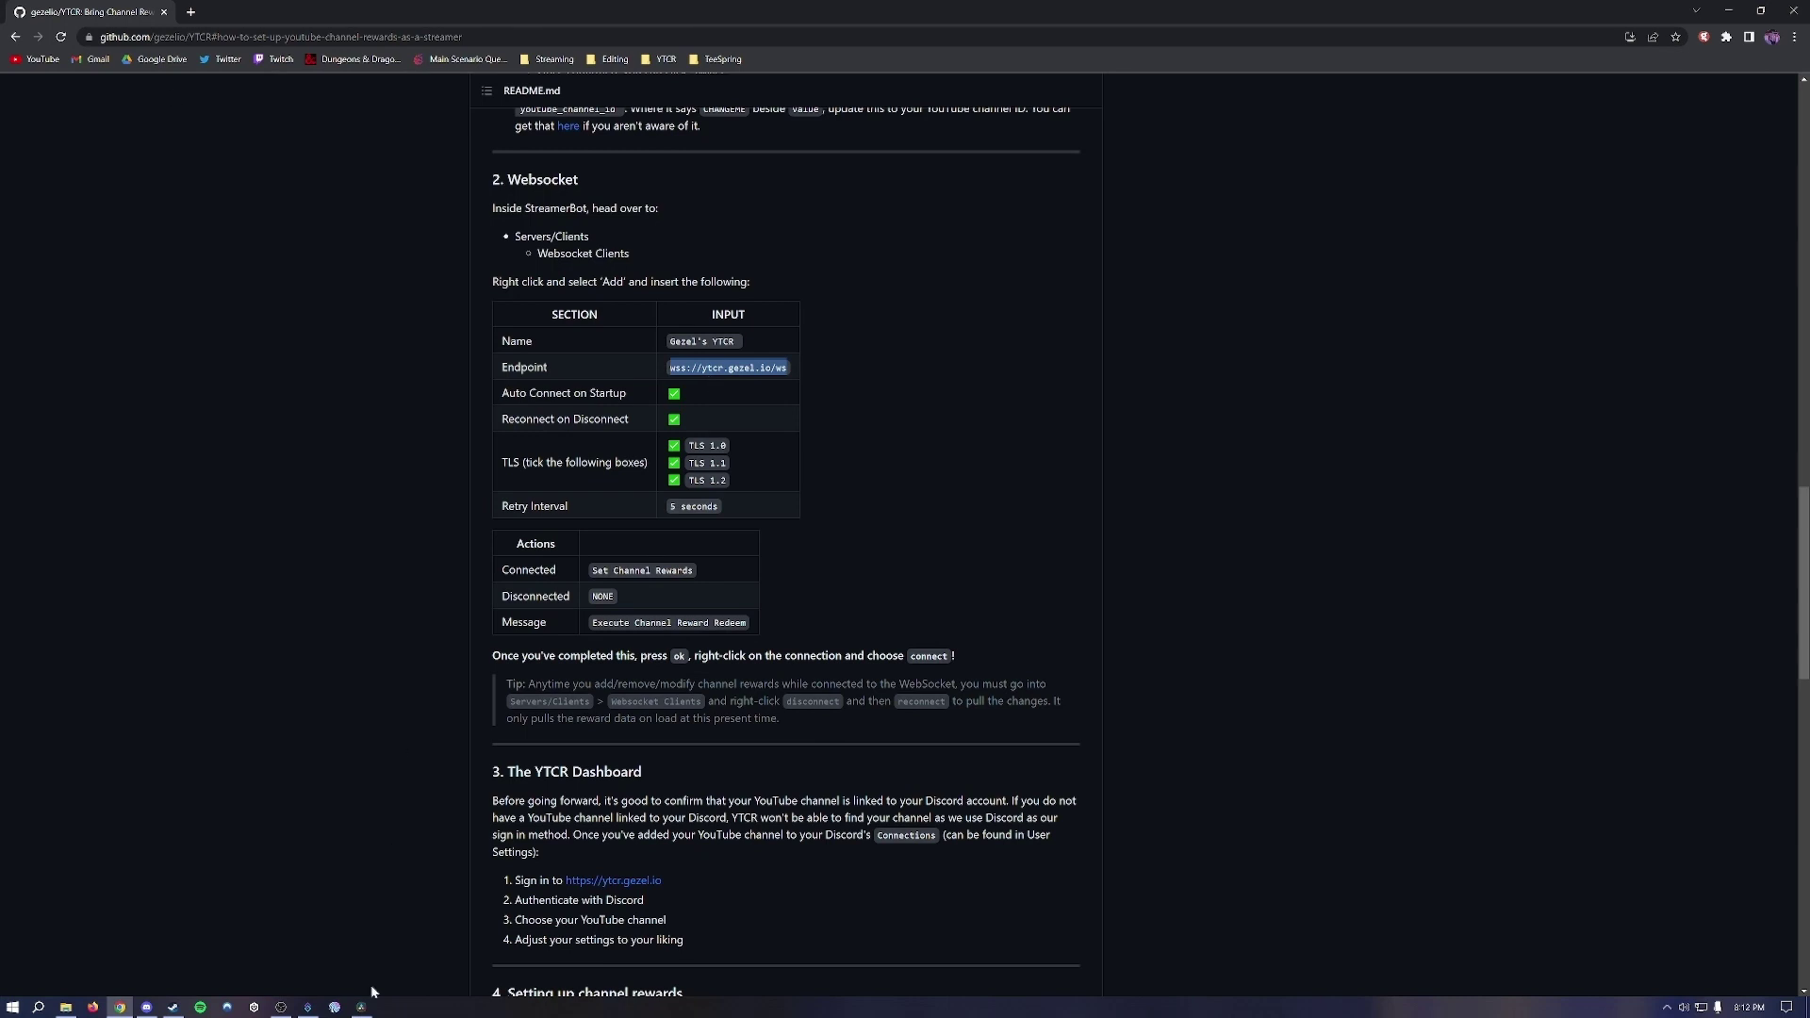
{"action": "left_click", "coordinate": [307, 1007]}
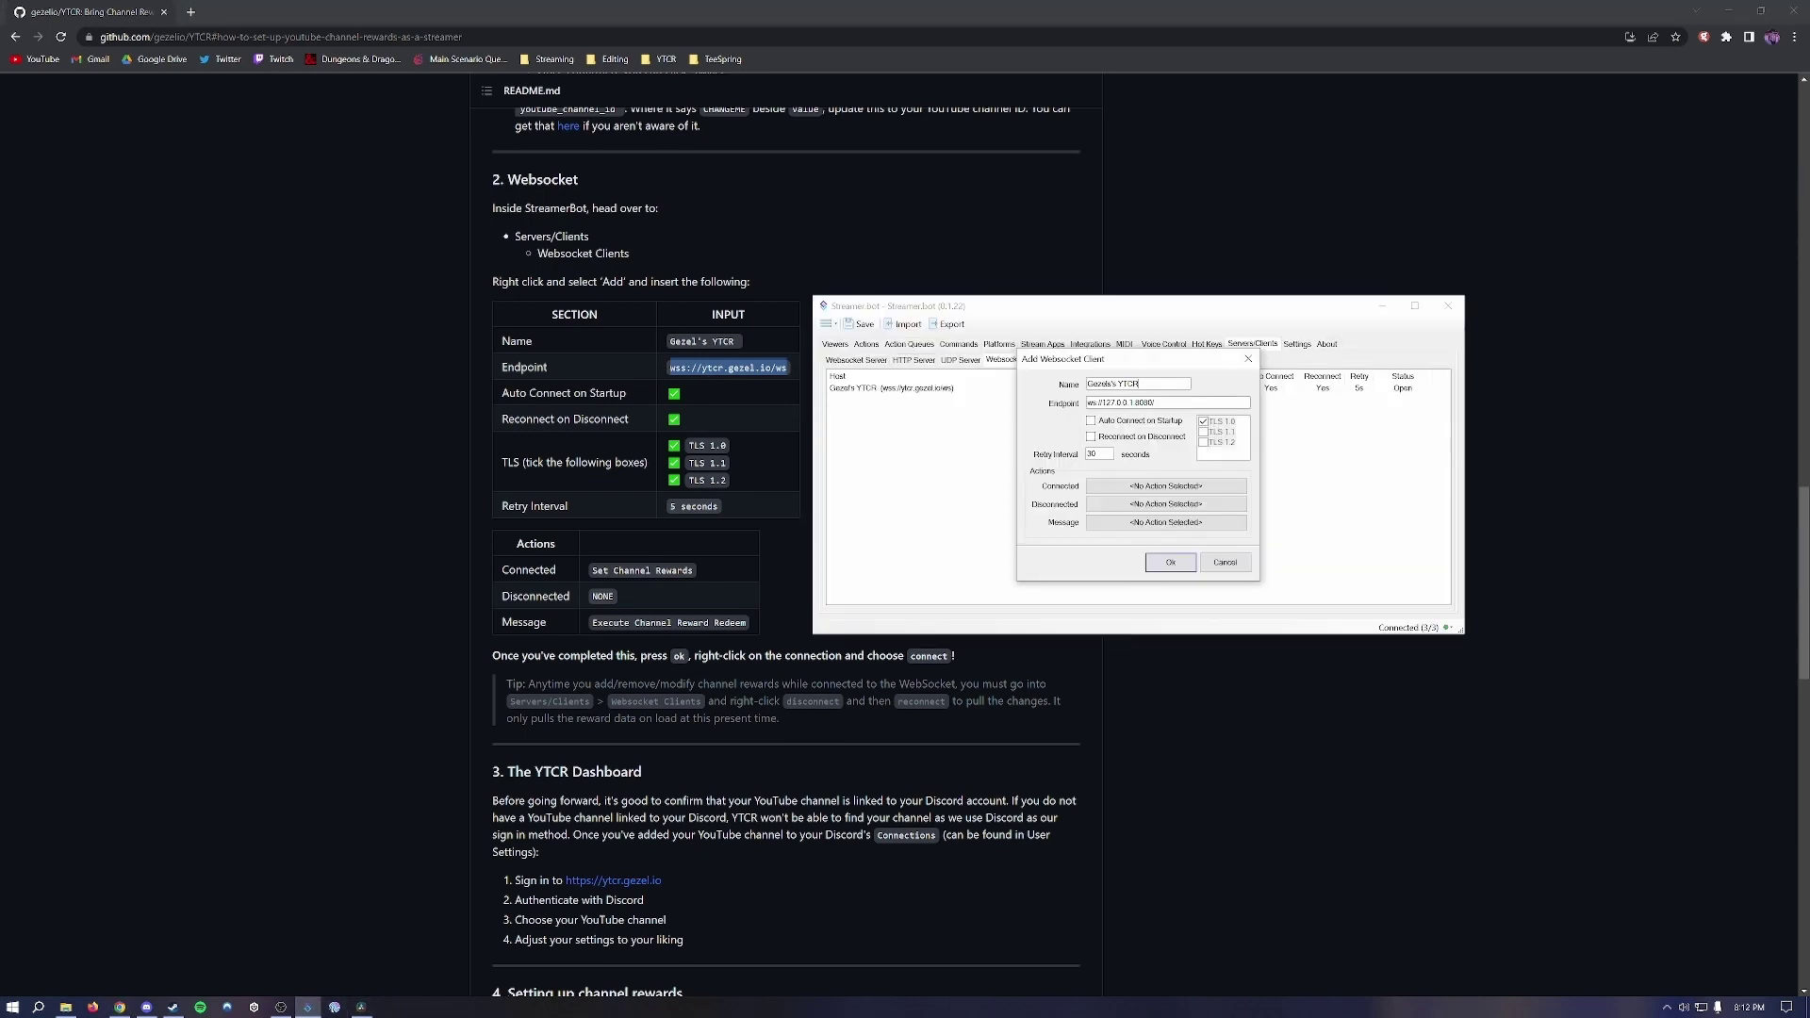
{"action": "left_click_drag", "start_coordinate": [1157, 403], "coordinate": [1079, 407]}
{"action": "key", "text": "ctrl+v"}
{"action": "left_click", "coordinate": [1091, 421]}
{"action": "double_click", "coordinate": [1092, 453]}
{"action": "type", "text": "5"}
- Assign Set Channel Rewards on connect and Execute Channel Reward Redeem on message, then save the client
{"action": "left_click", "coordinate": [1136, 489]}
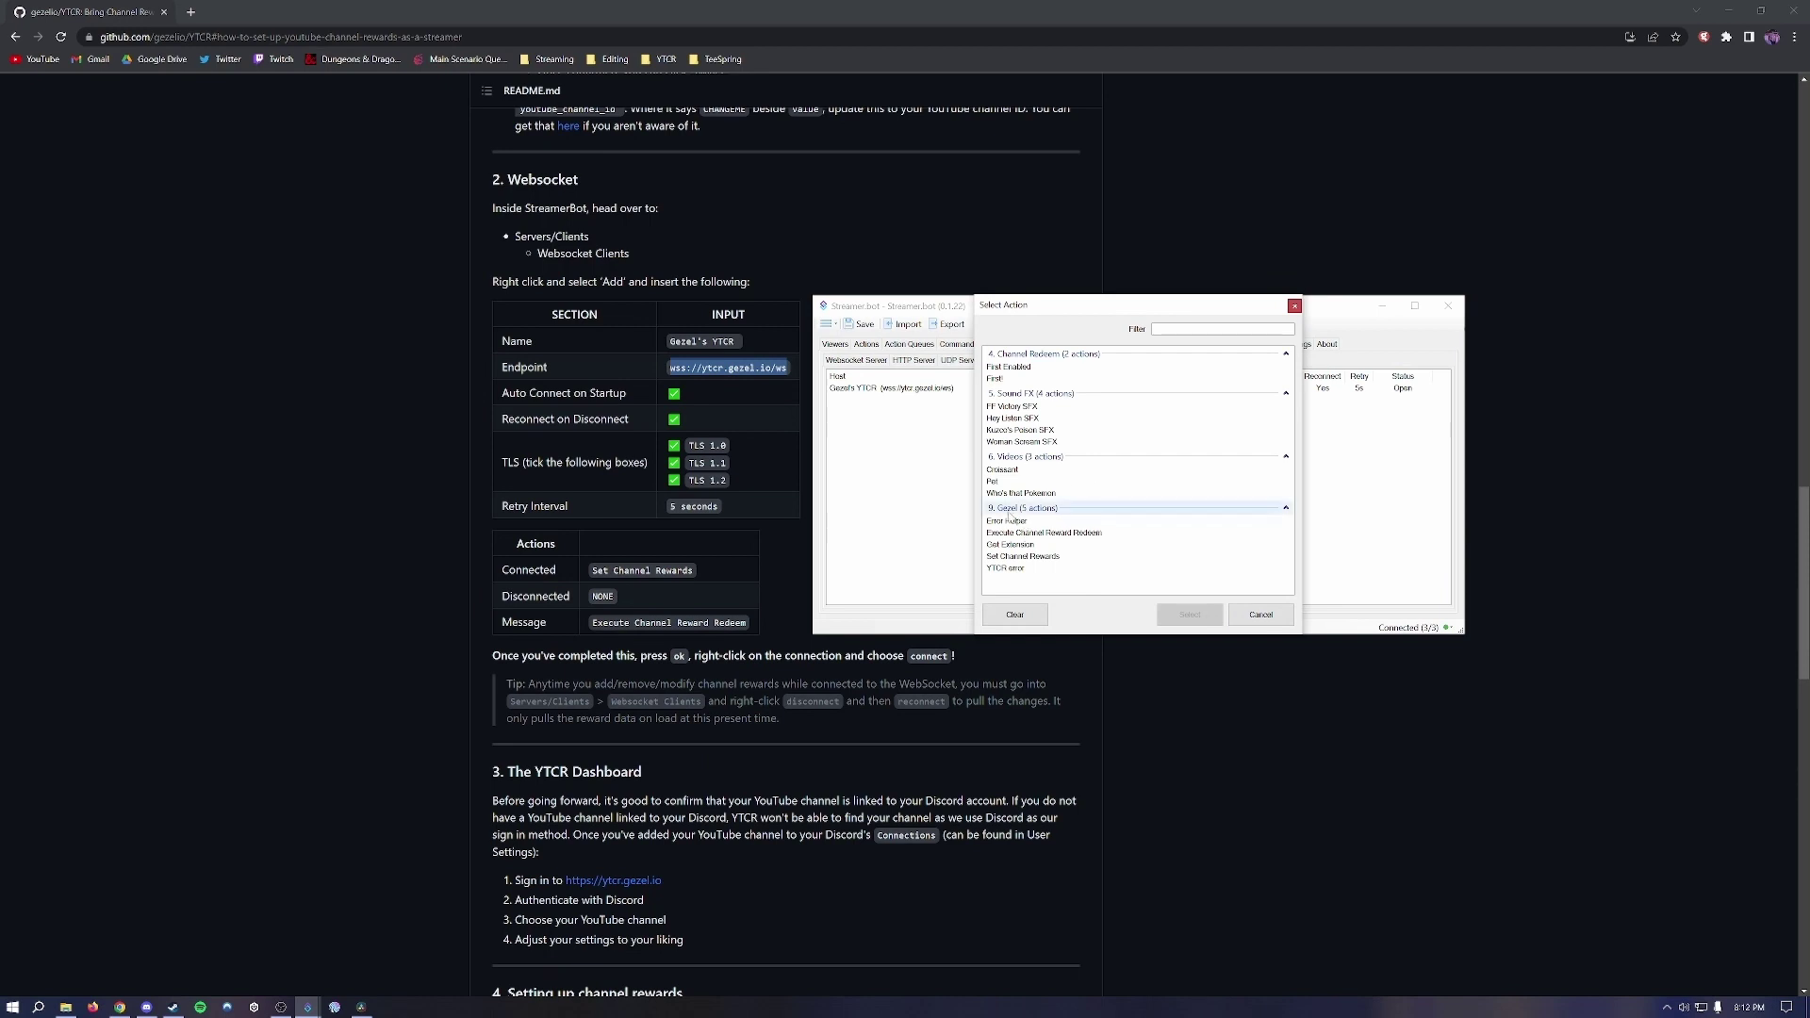
{"action": "left_click", "coordinate": [1044, 556]}
{"action": "left_click", "coordinate": [1190, 614]}
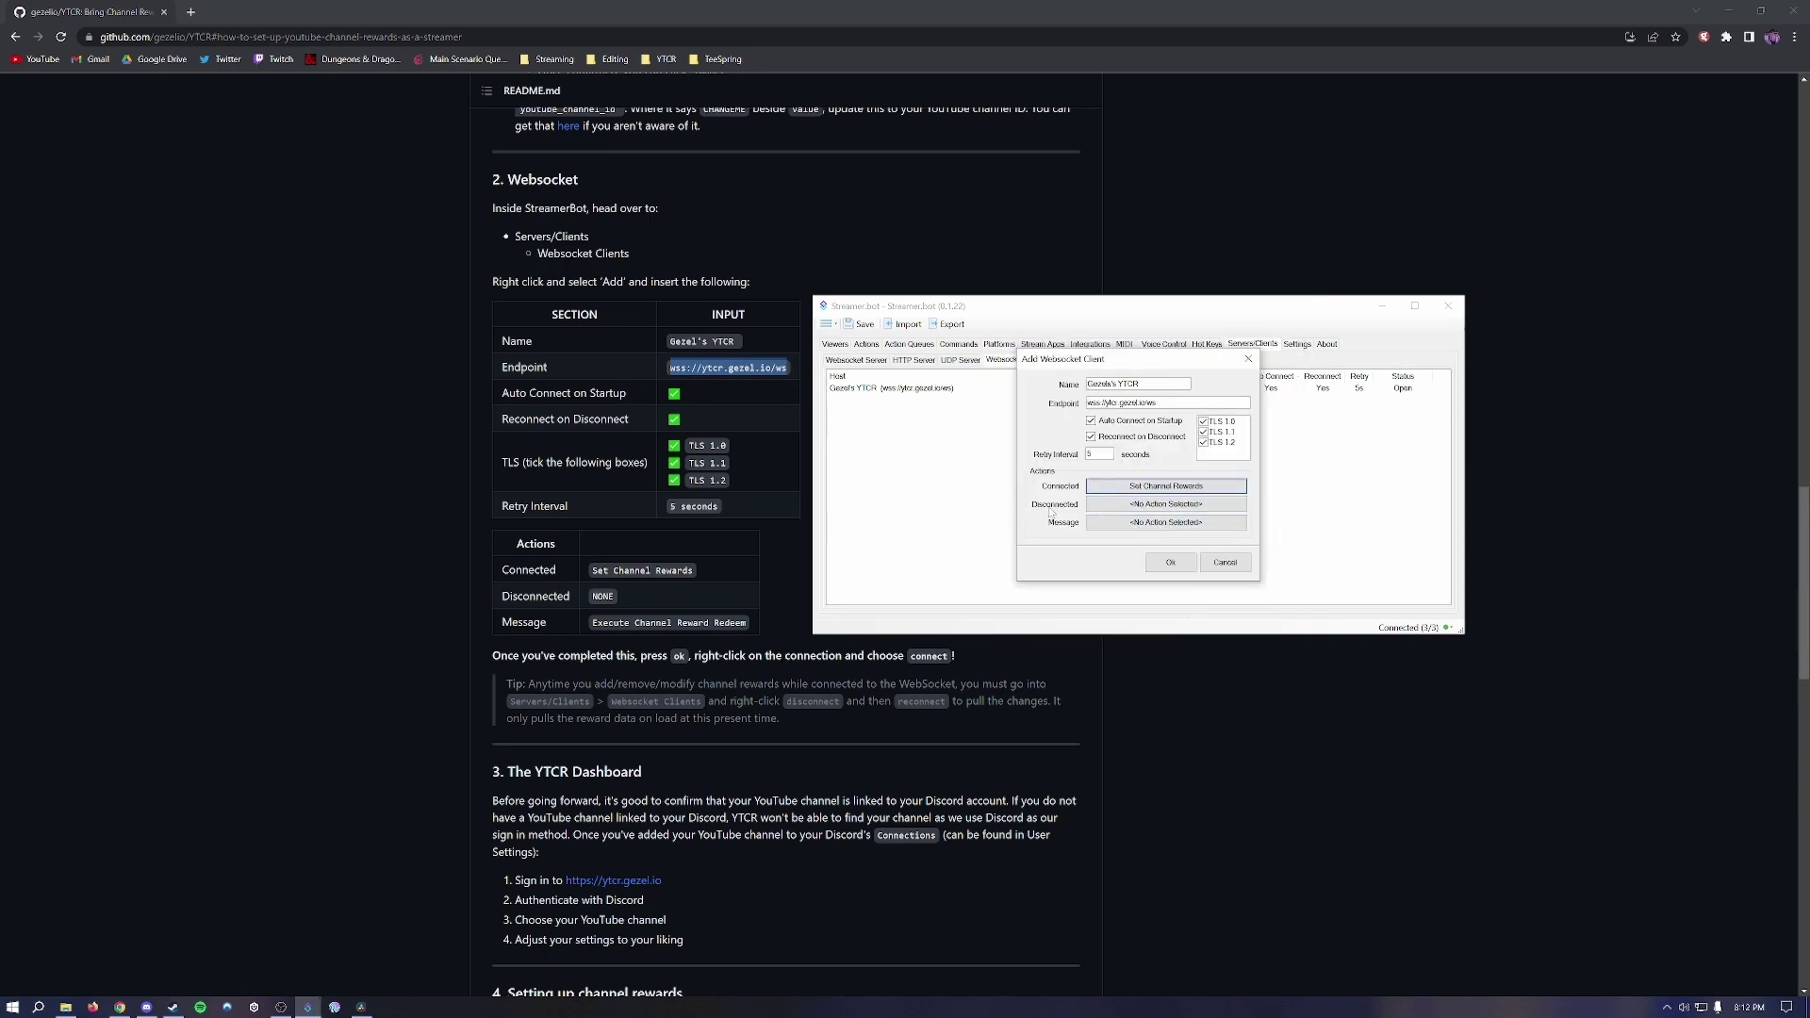
{"action": "left_click", "coordinate": [1140, 524]}
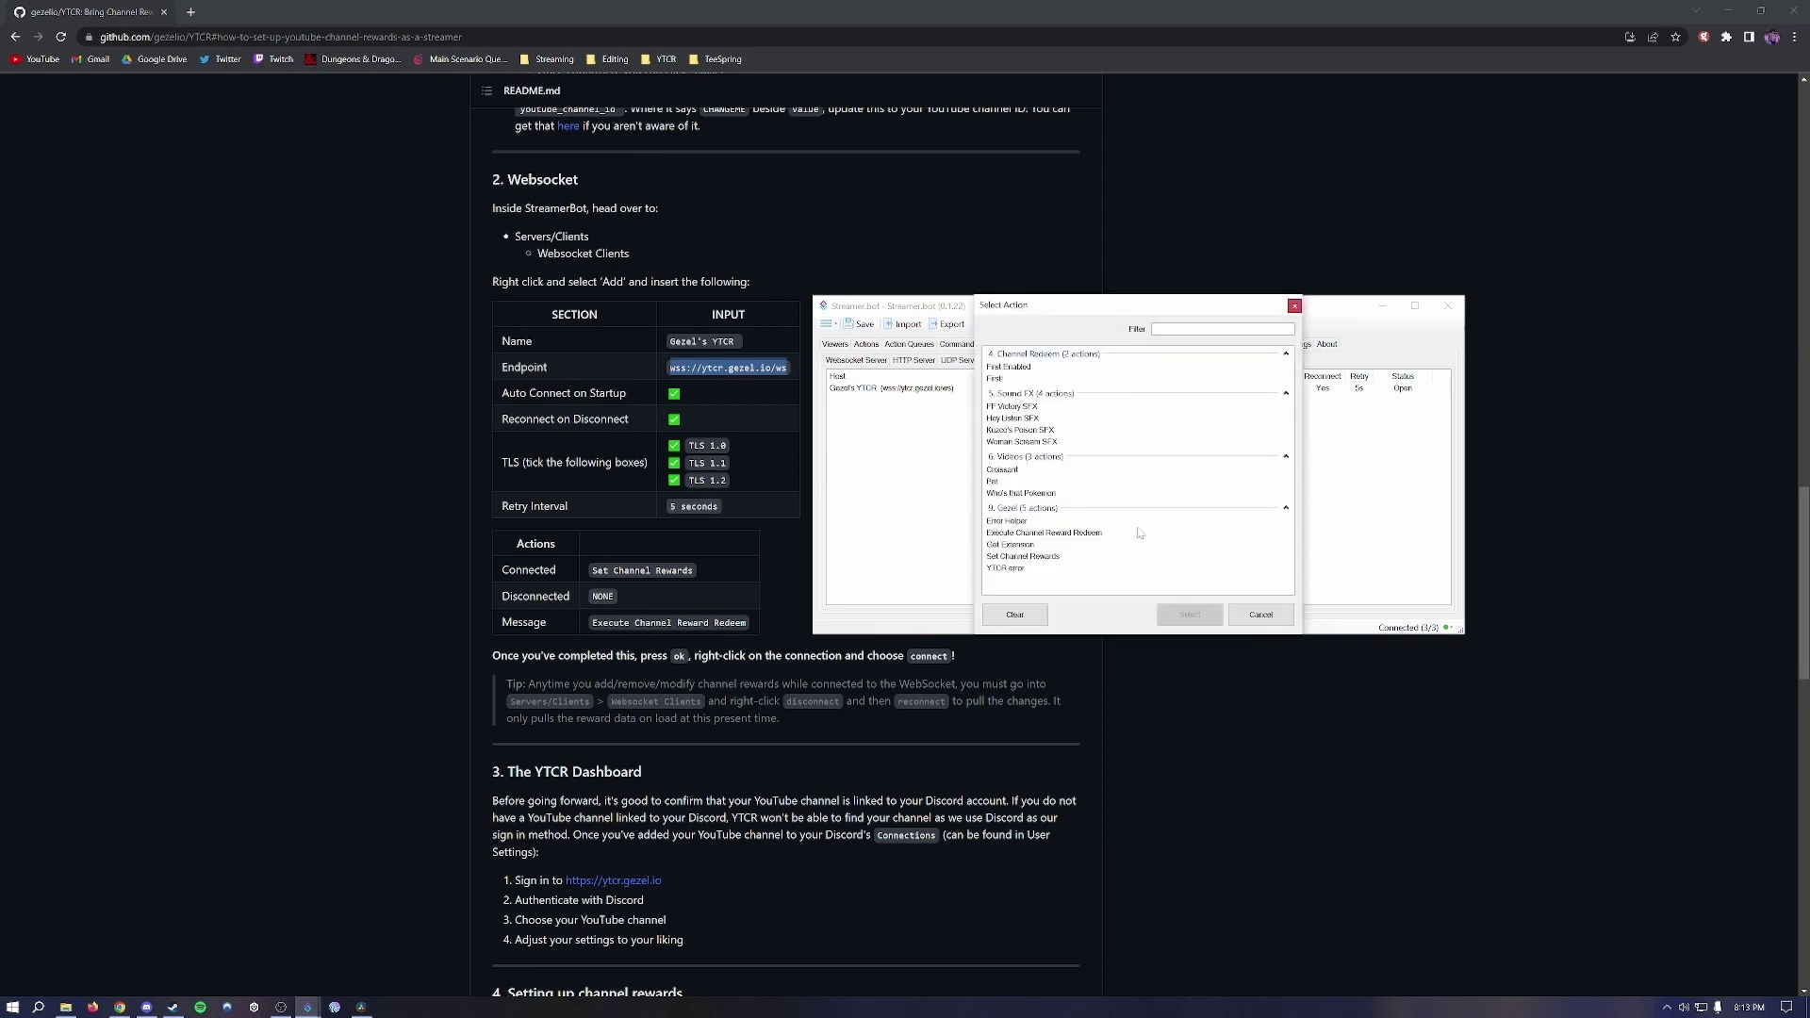
{"action": "left_click", "coordinate": [1069, 535]}
{"action": "left_click", "coordinate": [1190, 615]}
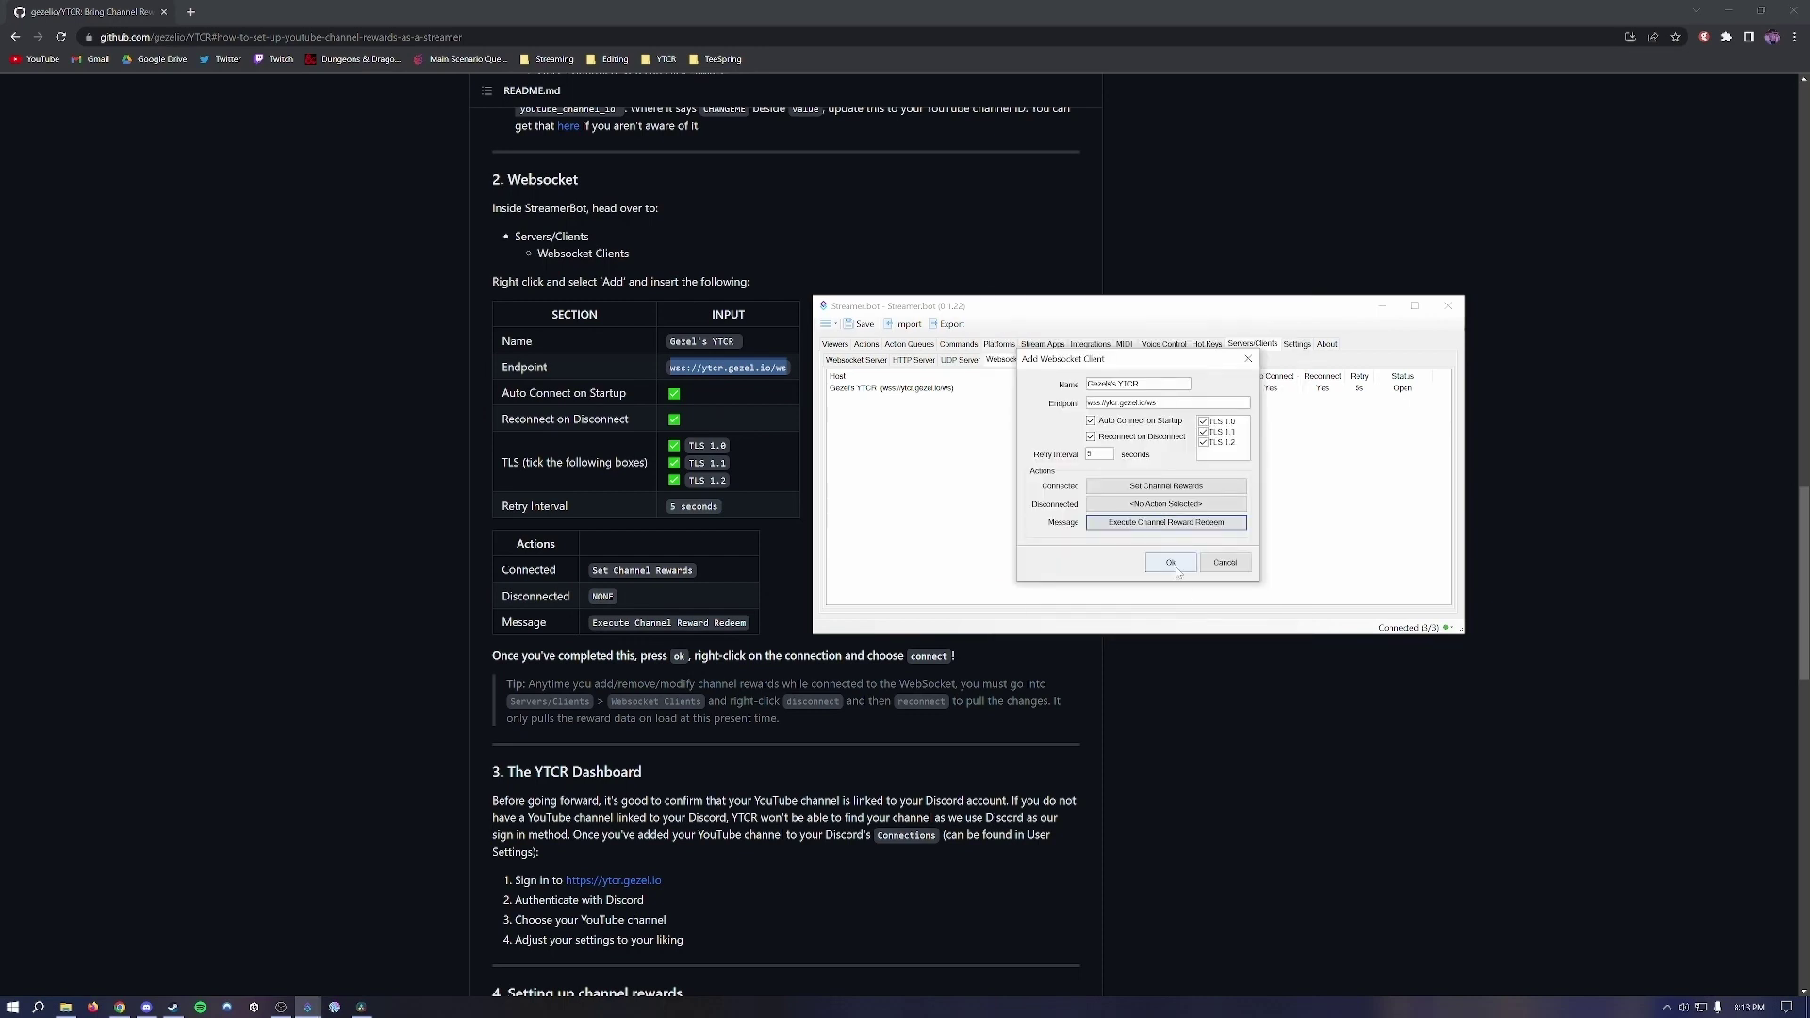
{"action": "left_click", "coordinate": [1177, 570]}
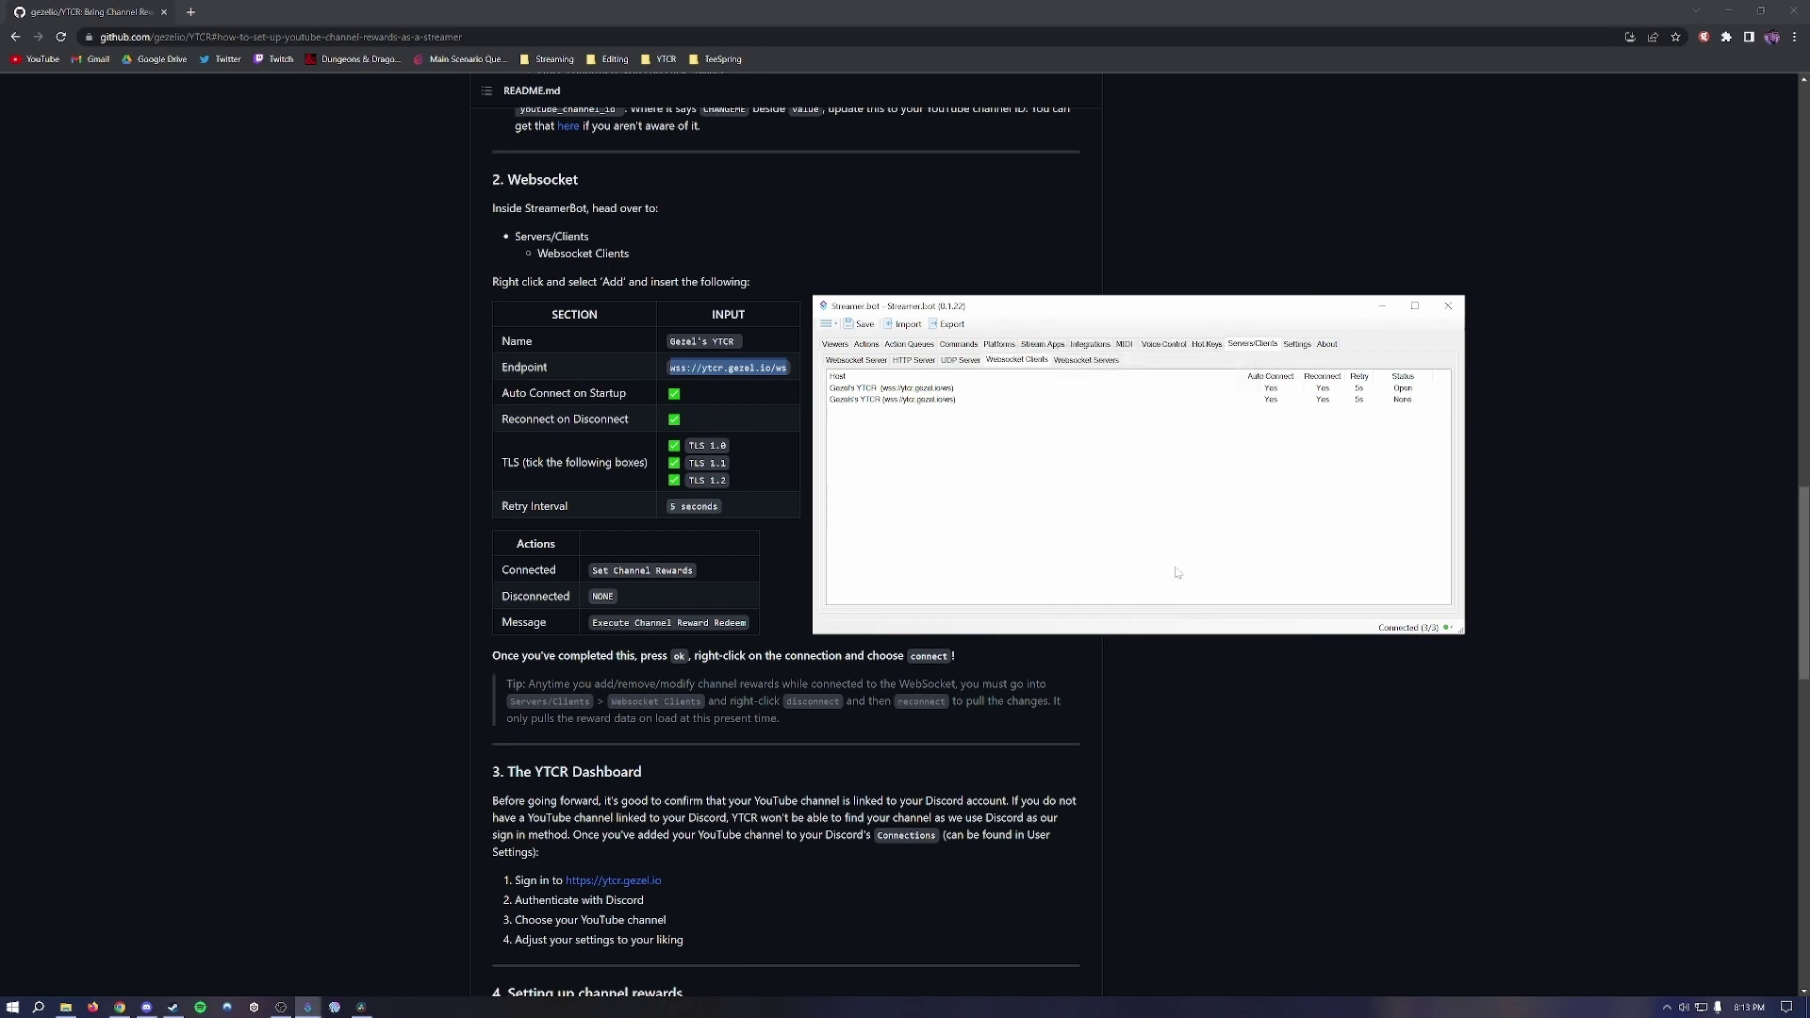
{"action": "right_click", "coordinate": [883, 401]}
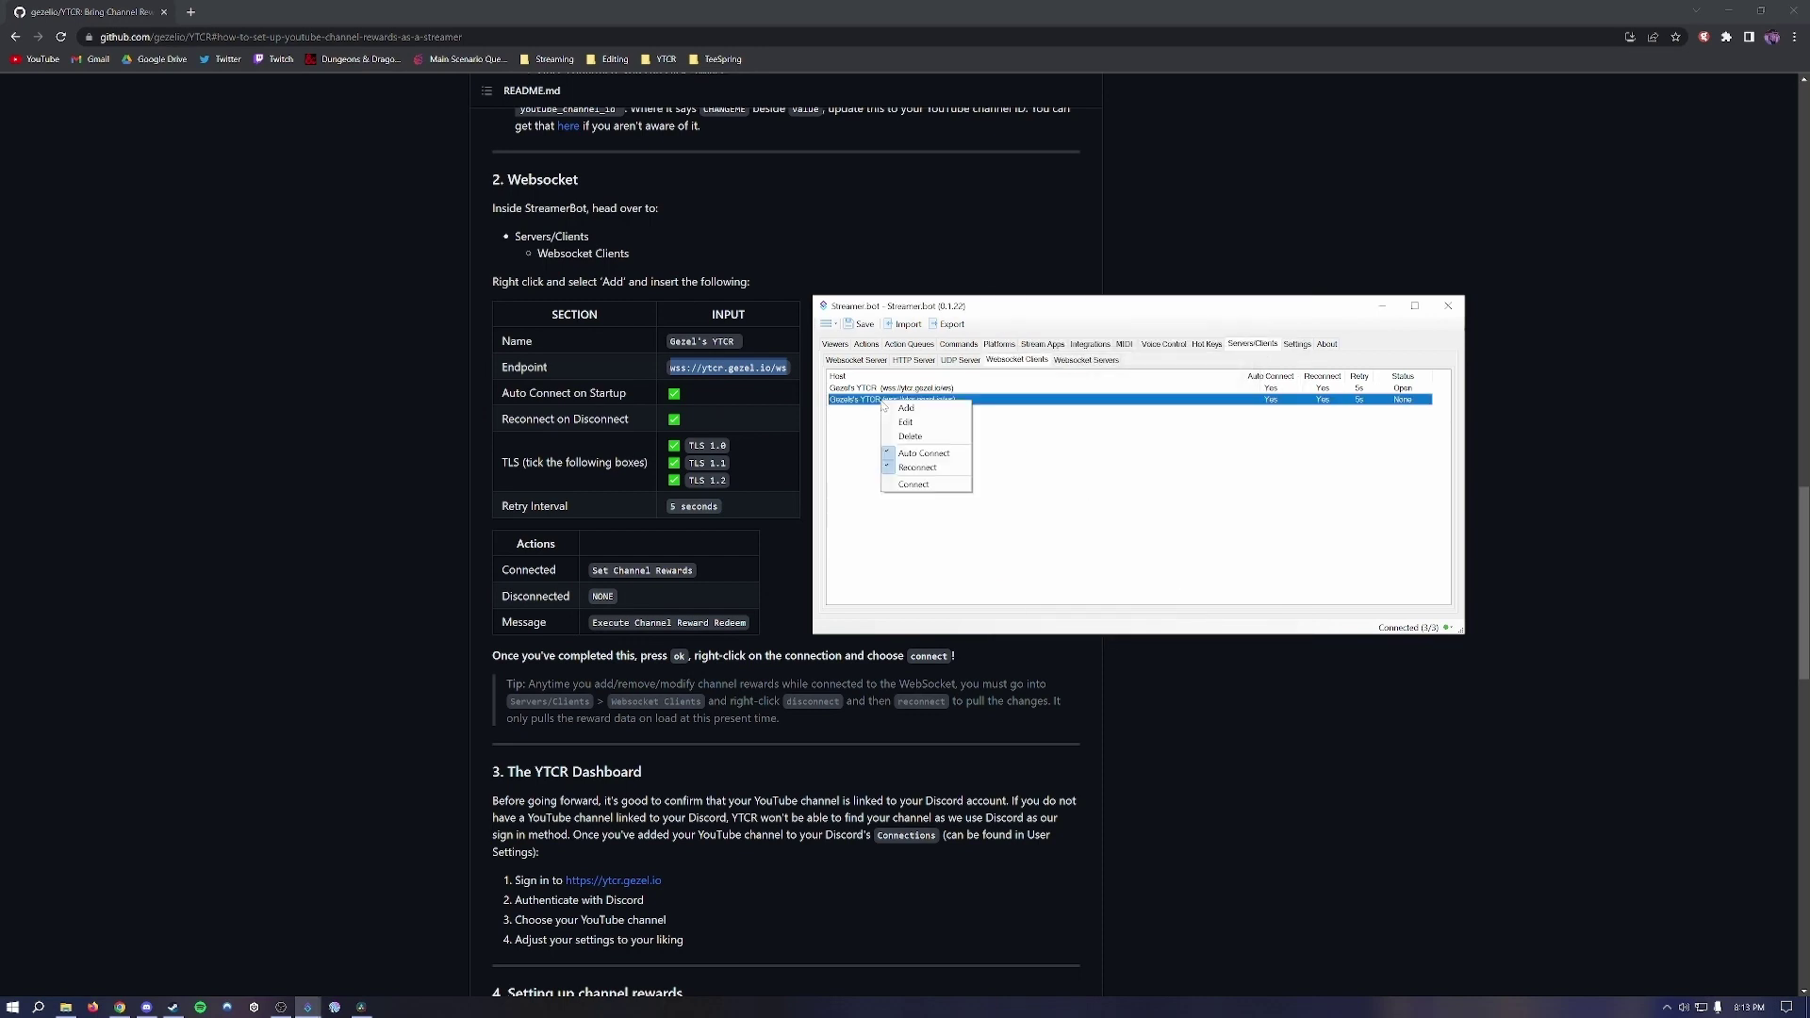
- Try connecting the YTCR client, then enable TLS 1.1 and TLS 1.2 after it errors
{"action": "left_click", "coordinate": [914, 486]}
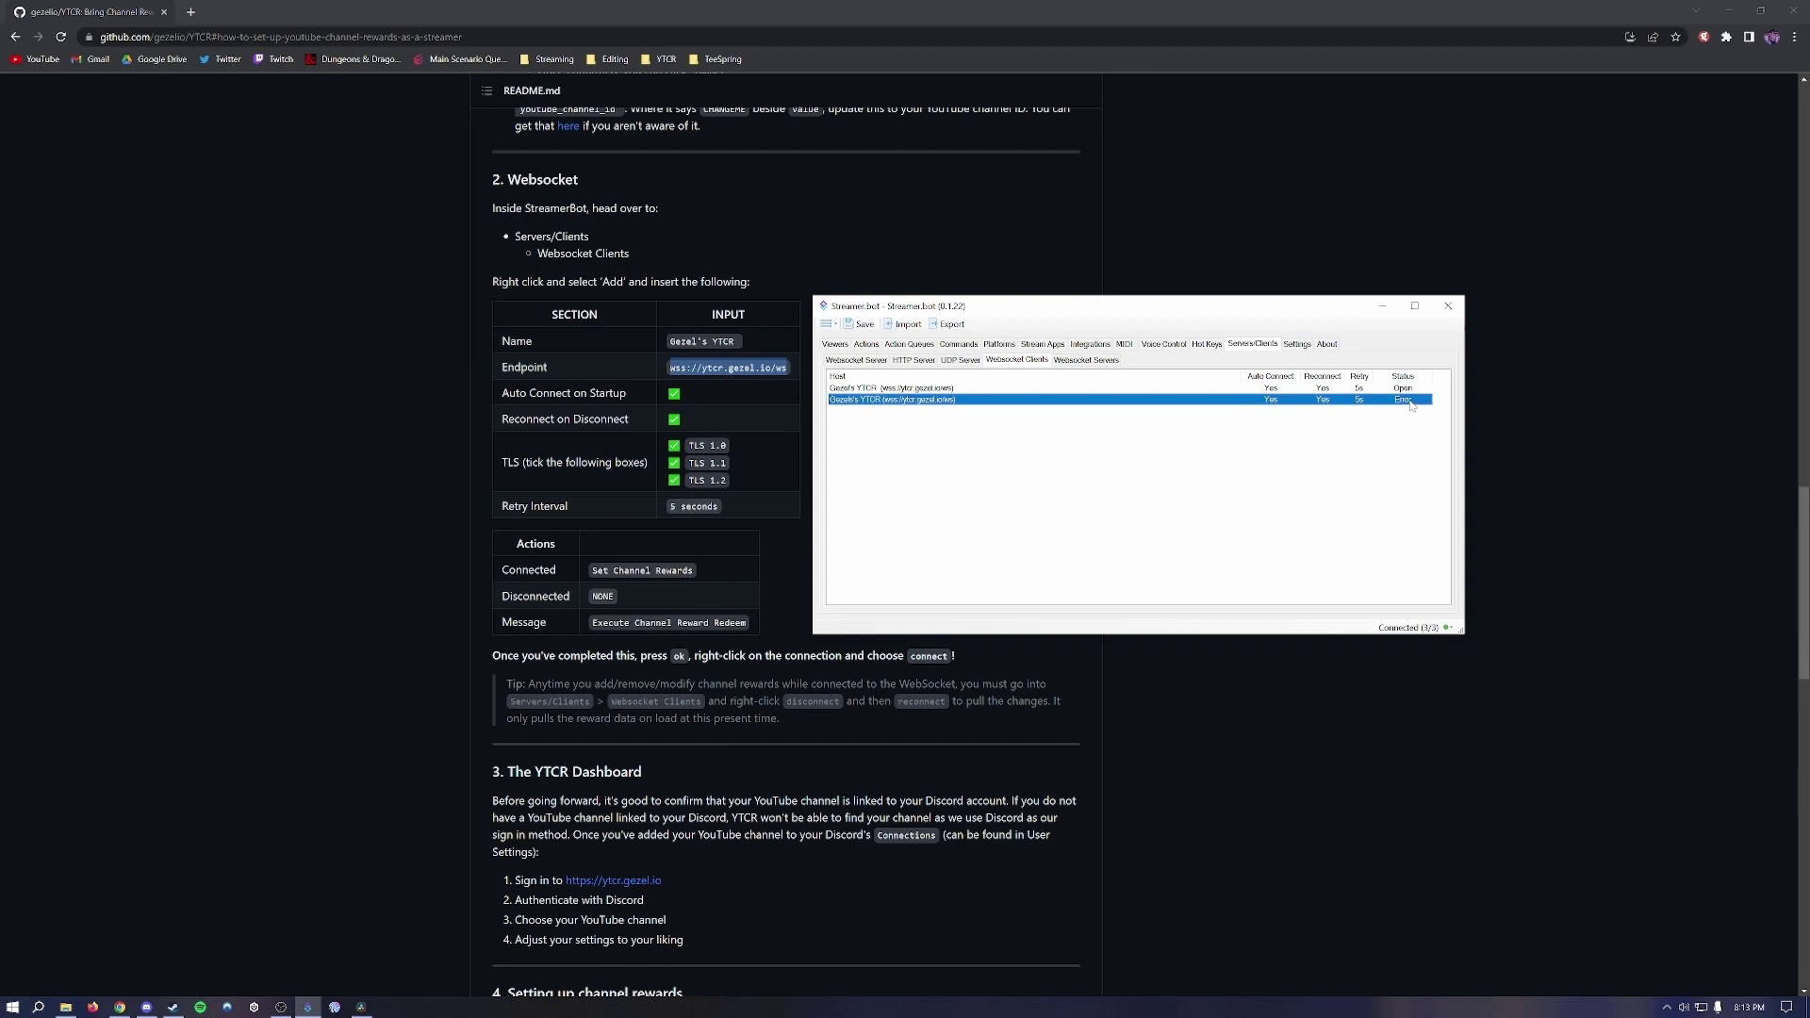
{"action": "right_click", "coordinate": [919, 400]}
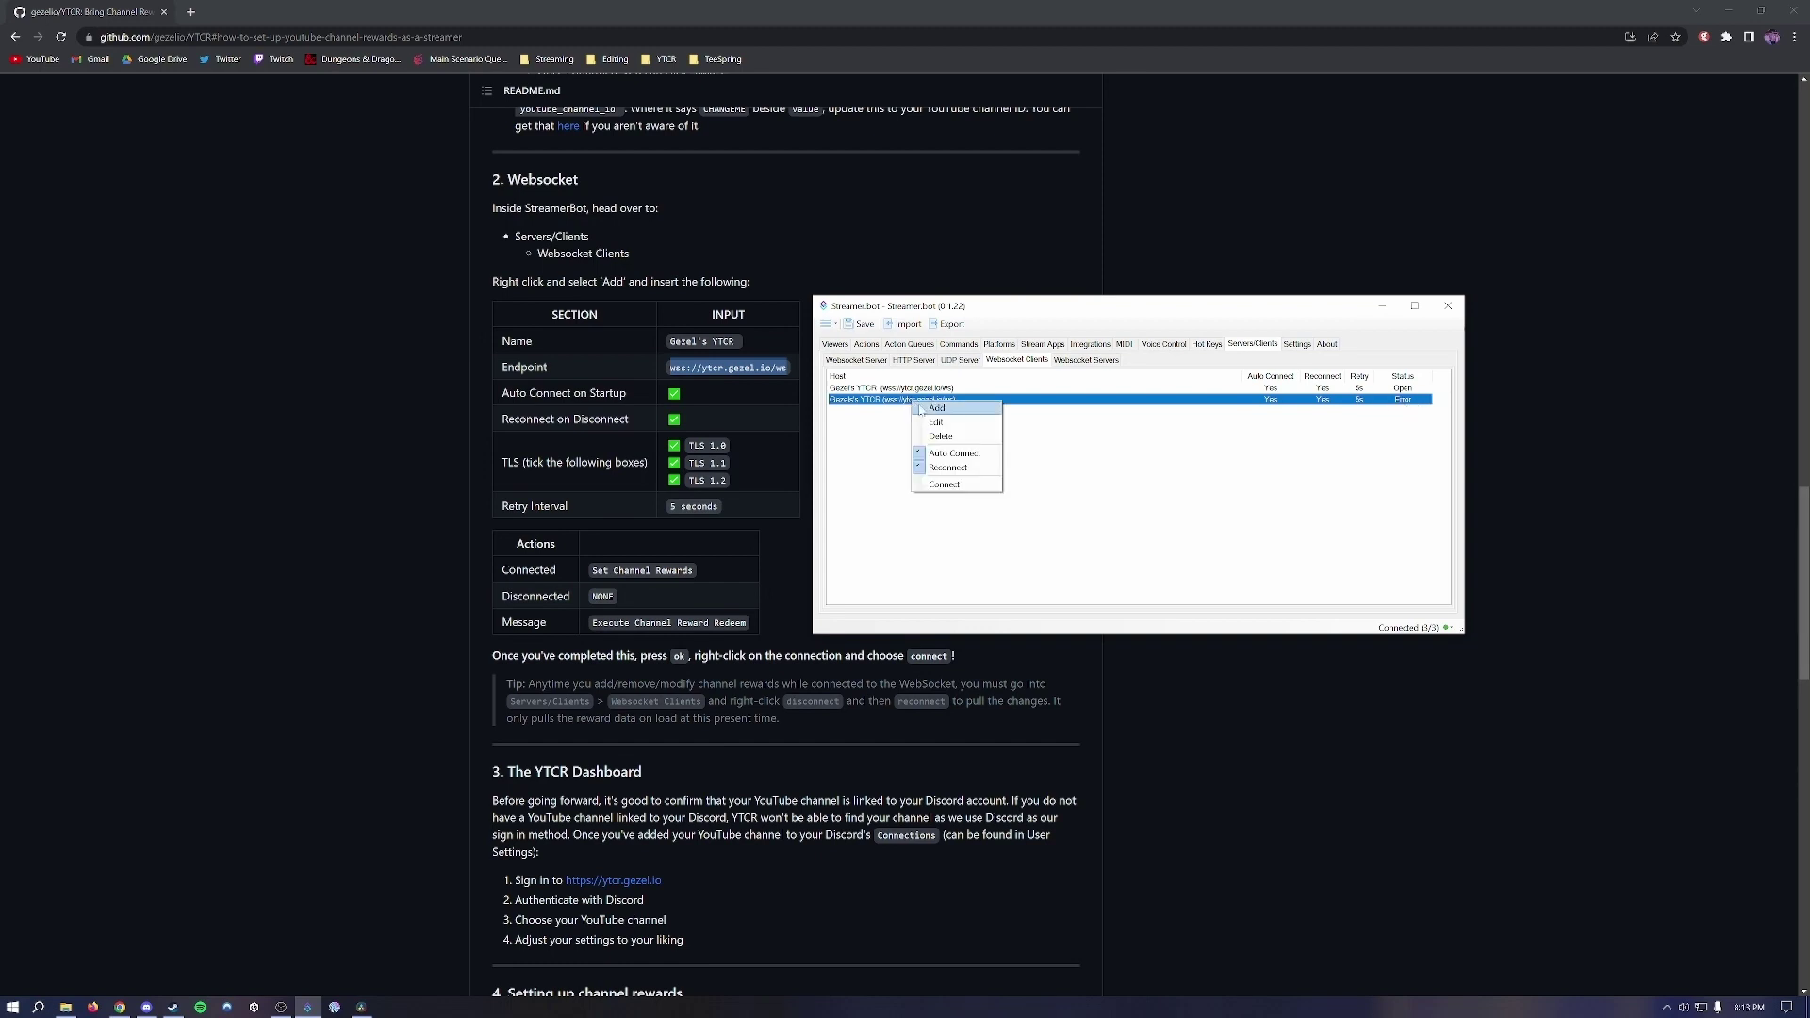
{"action": "left_click", "coordinate": [948, 419]}
{"action": "left_click", "coordinate": [1203, 432]}
{"action": "left_click", "coordinate": [1203, 442]}
{"action": "left_click", "coordinate": [1170, 562]}
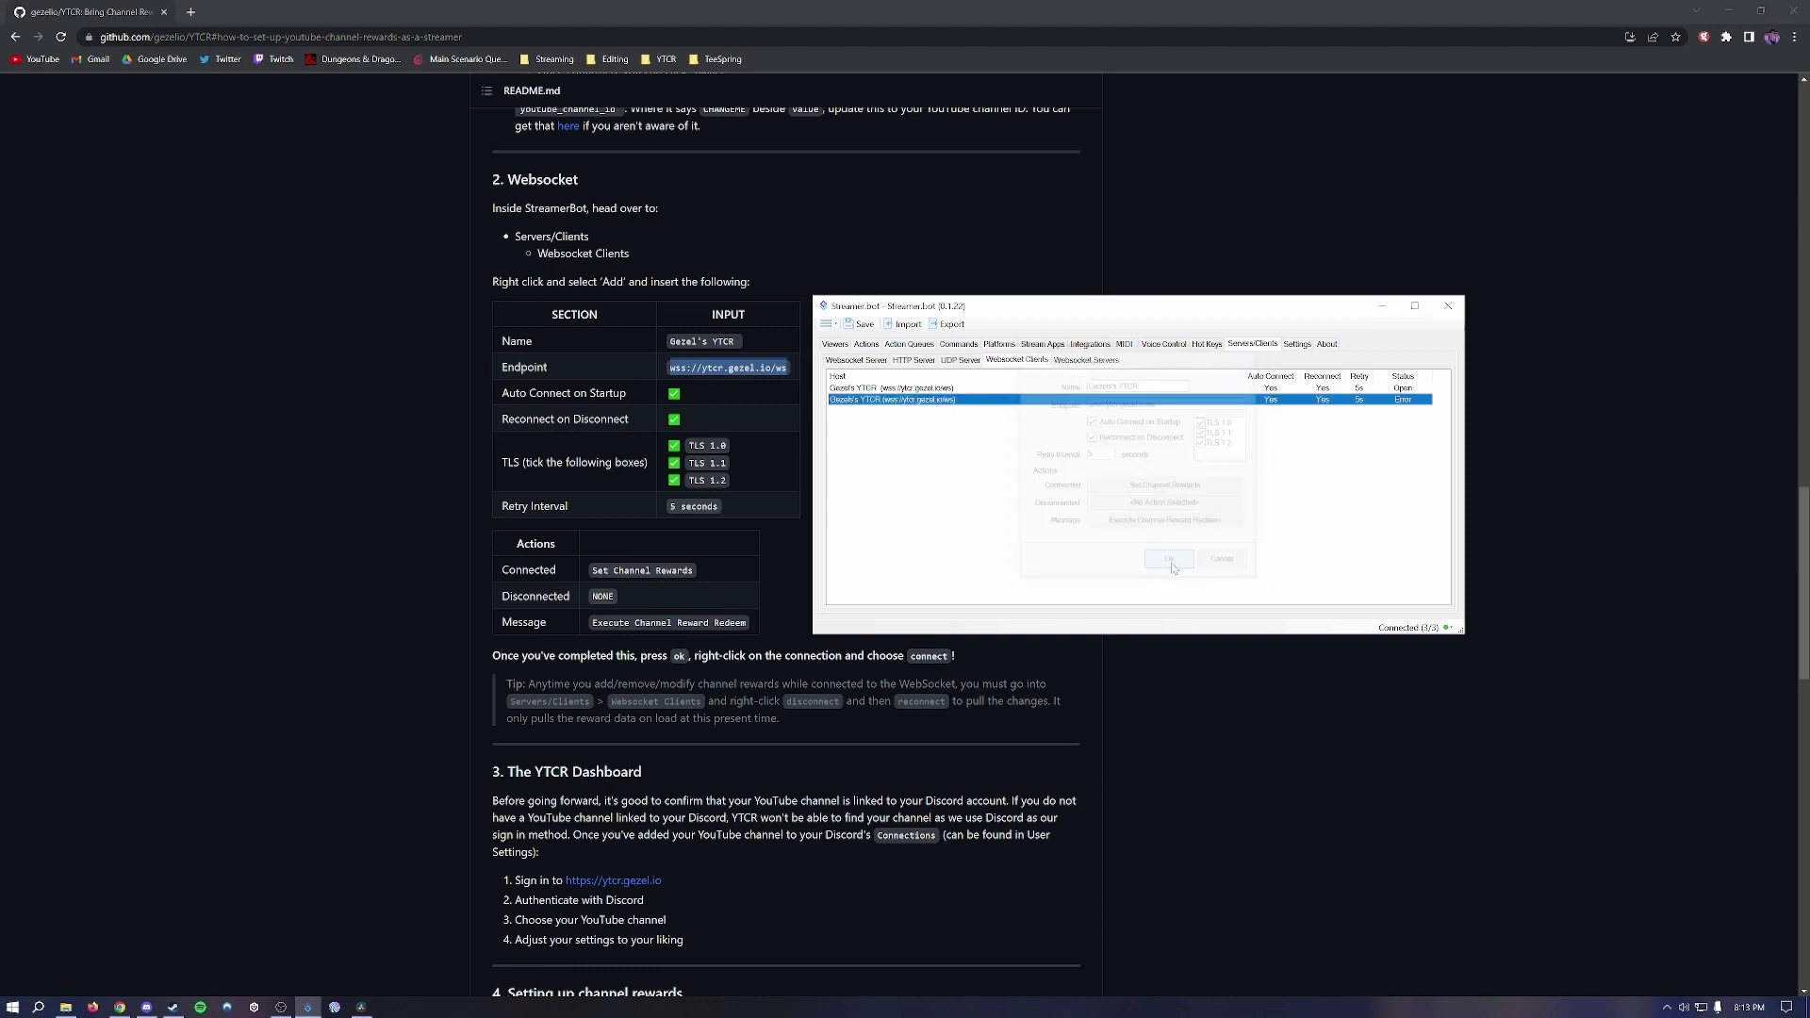
- Reconnect the YTCR websocket client with the updated TLS settings
{"action": "right_click", "coordinate": [867, 401]}
{"action": "left_click", "coordinate": [898, 486]}
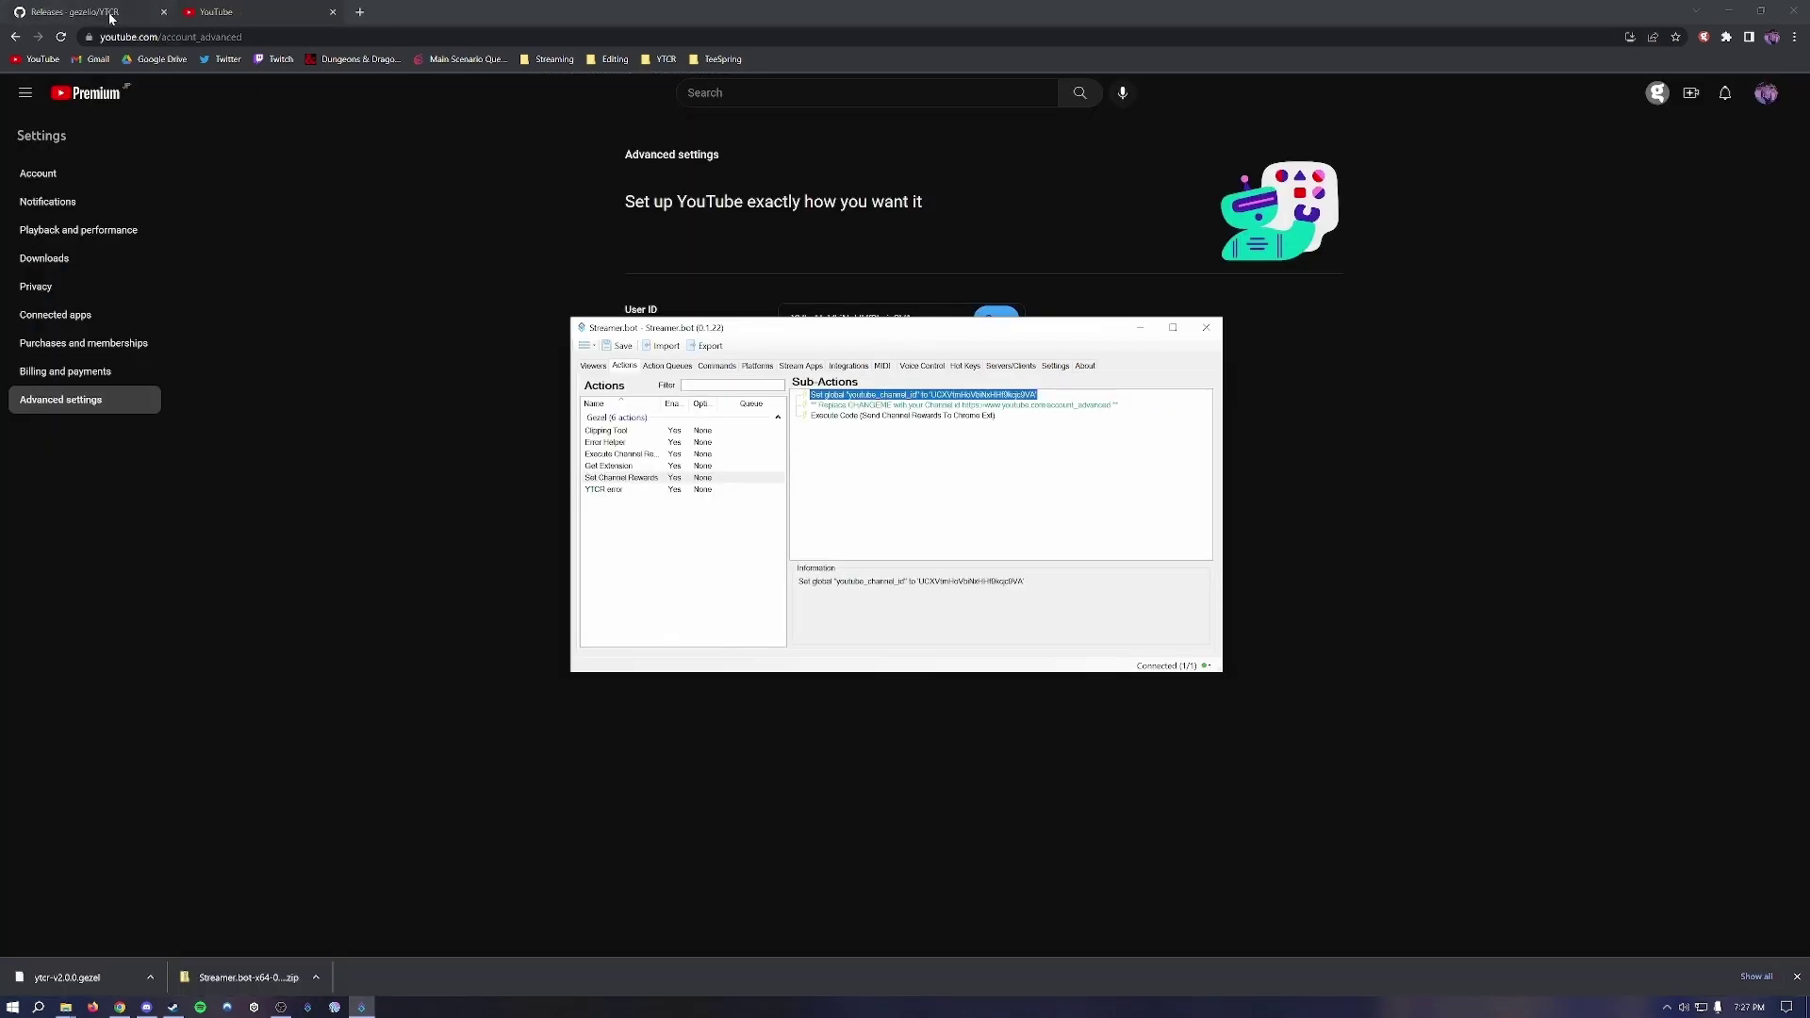
{"action": "left_click", "coordinate": [110, 13]}
- Open ytcr.gezel.io and log in by authorizing YTCR with Discord
{"action": "left_click", "coordinate": [787, 578]}
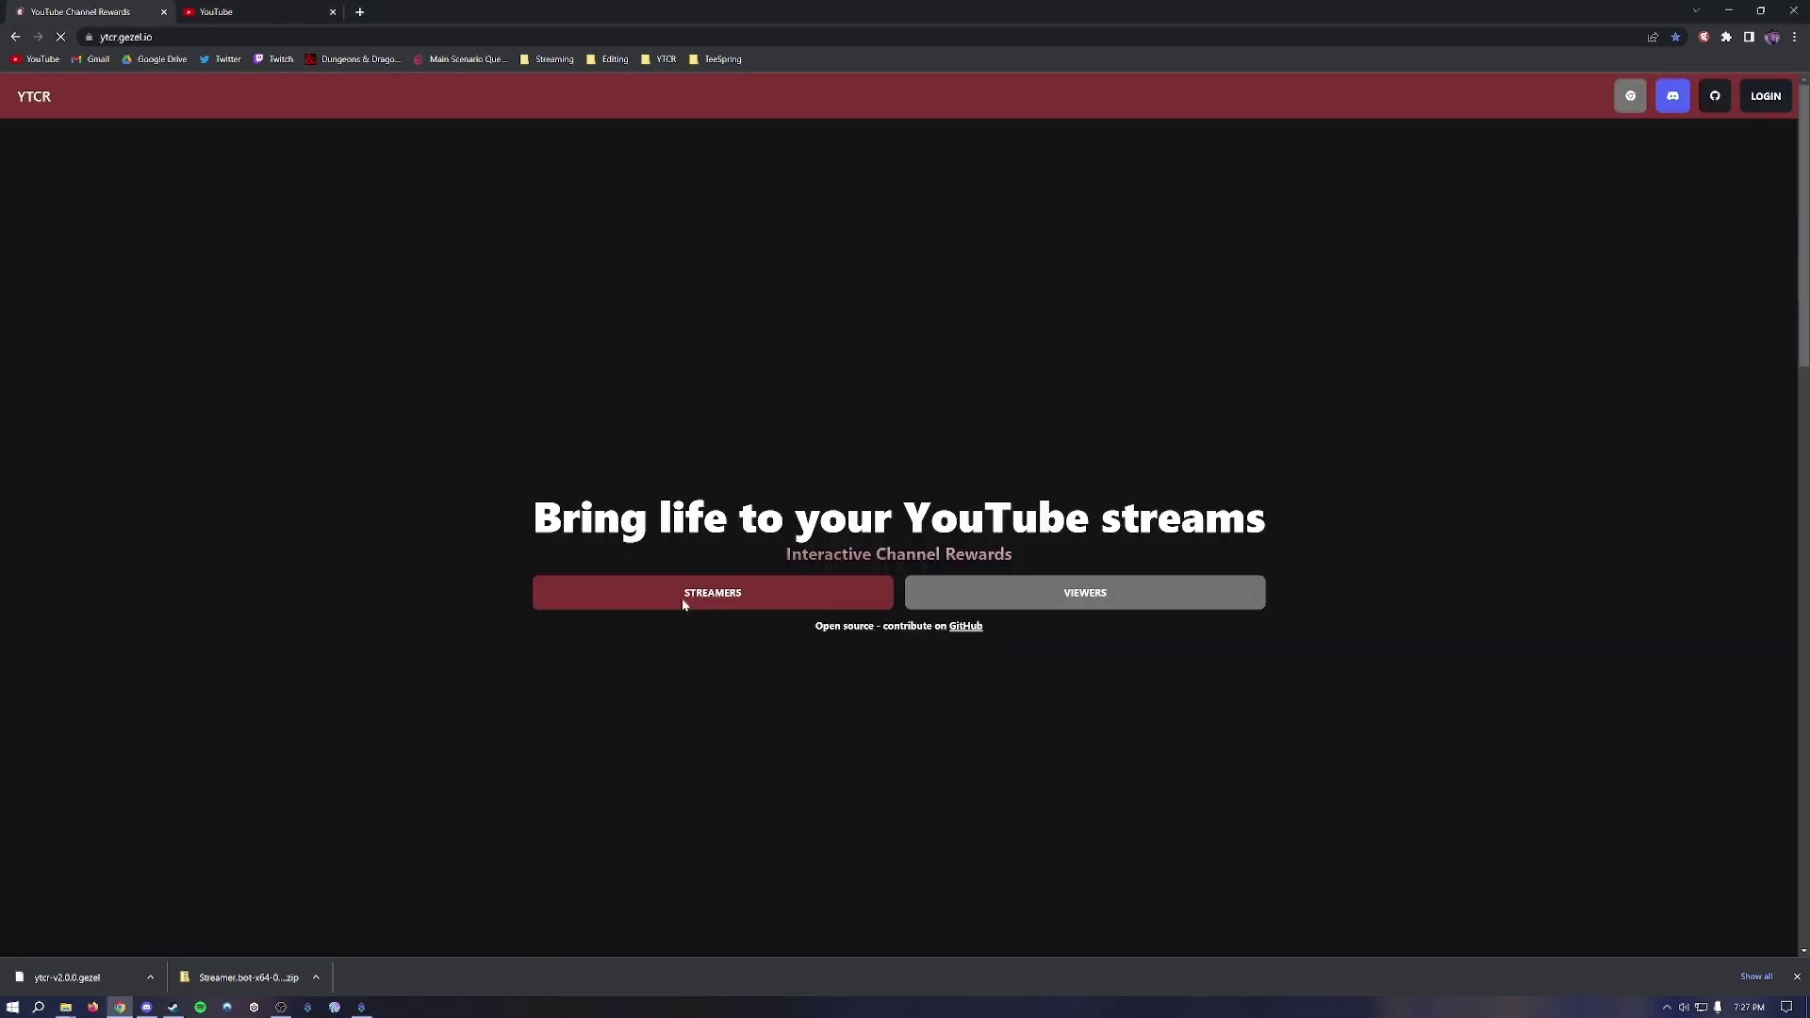
{"action": "left_click", "coordinate": [782, 605]}
{"action": "left_click", "coordinate": [941, 622]}
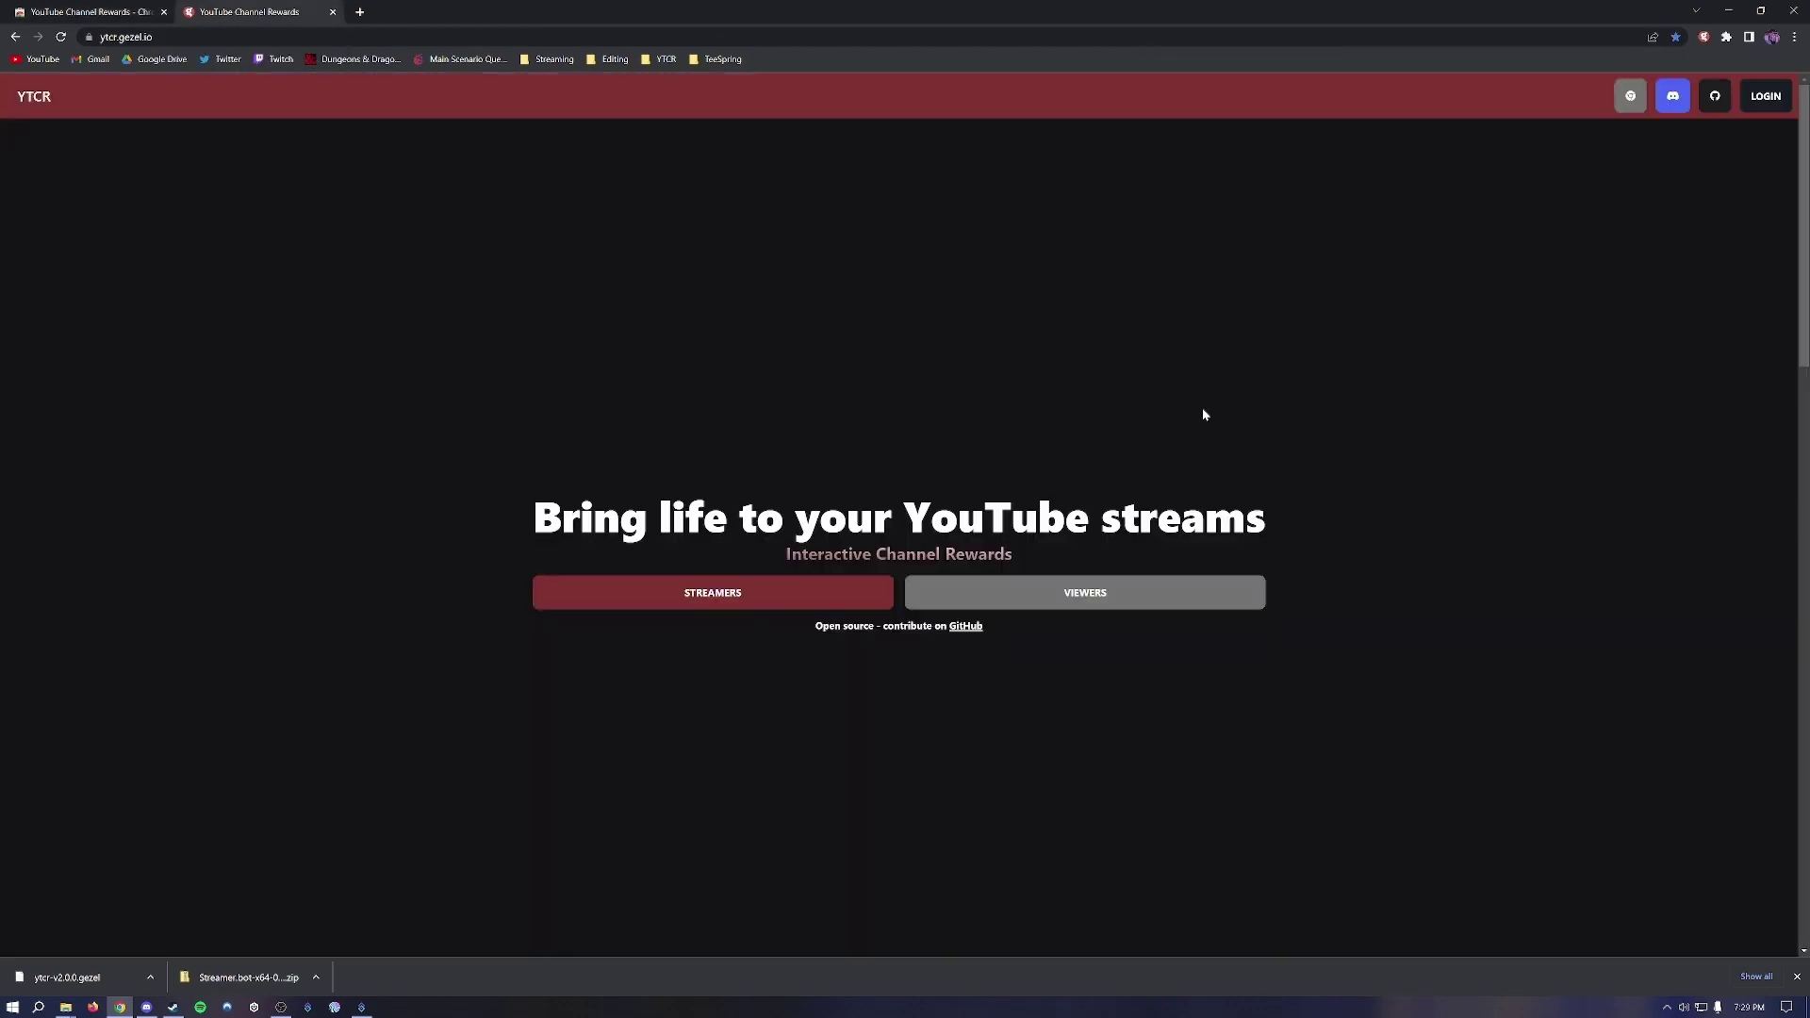
{"action": "left_click", "coordinate": [1773, 102]}
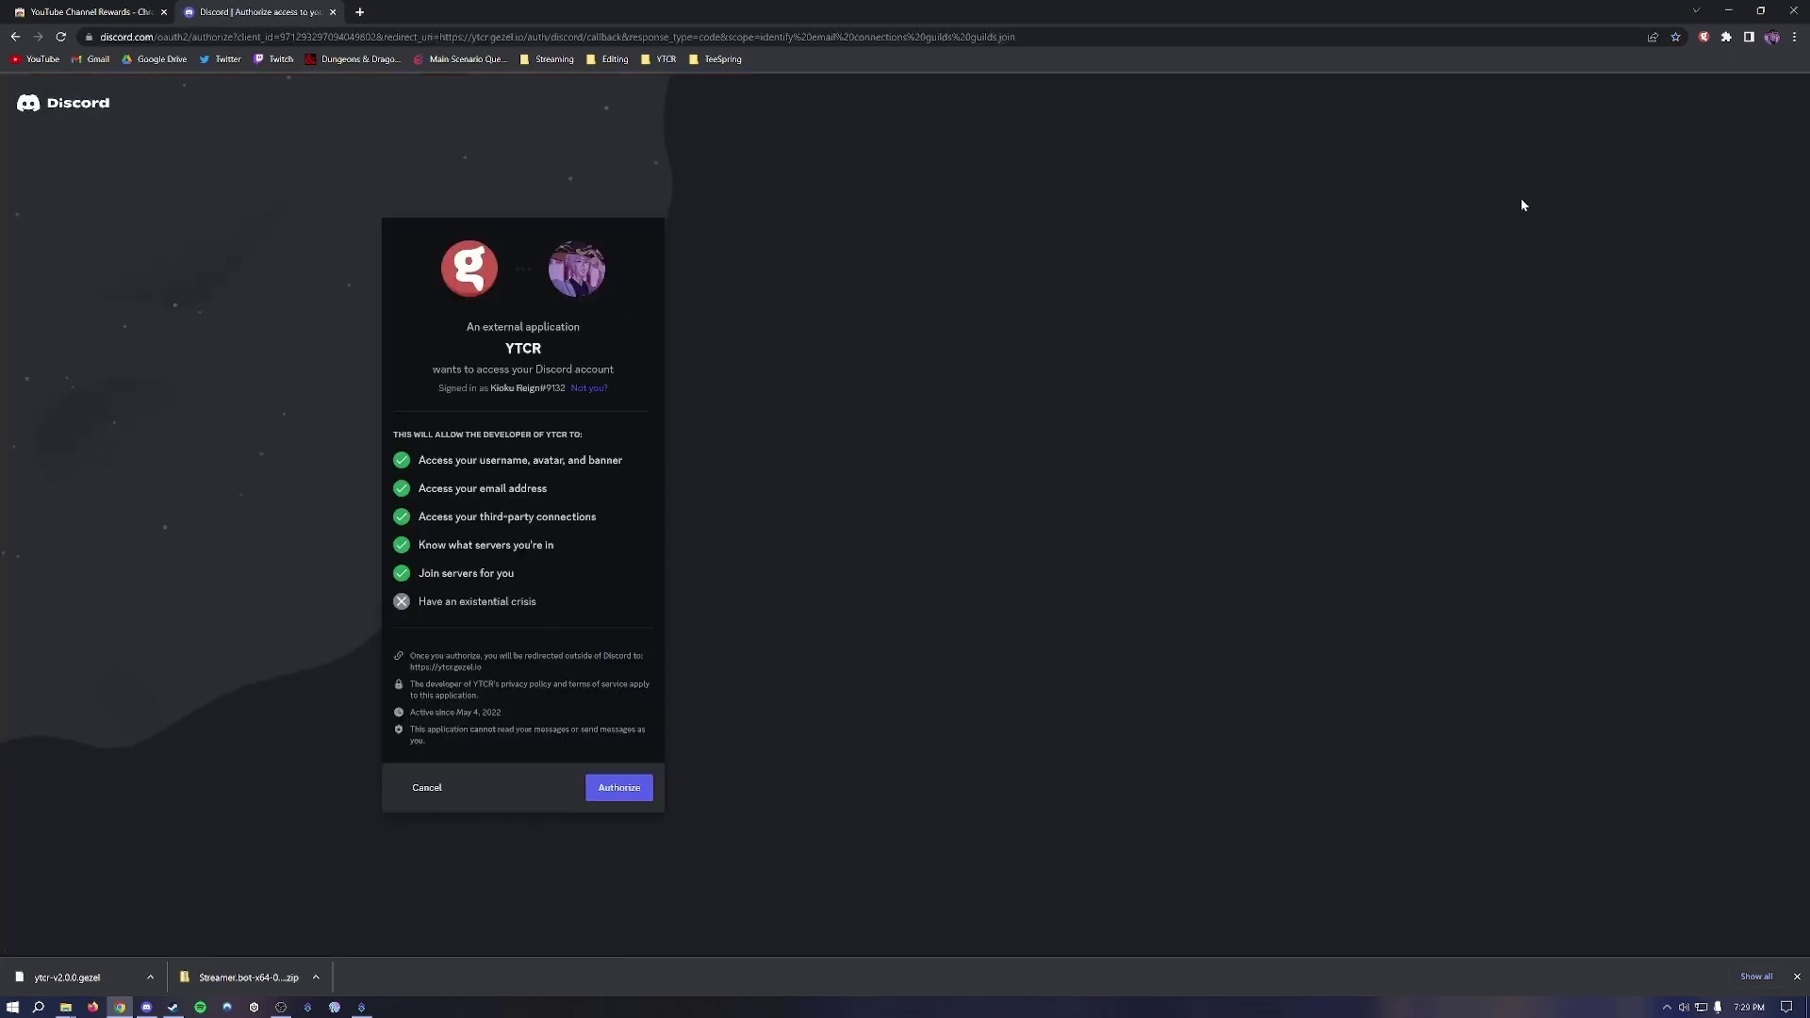
{"action": "left_click", "coordinate": [617, 801]}
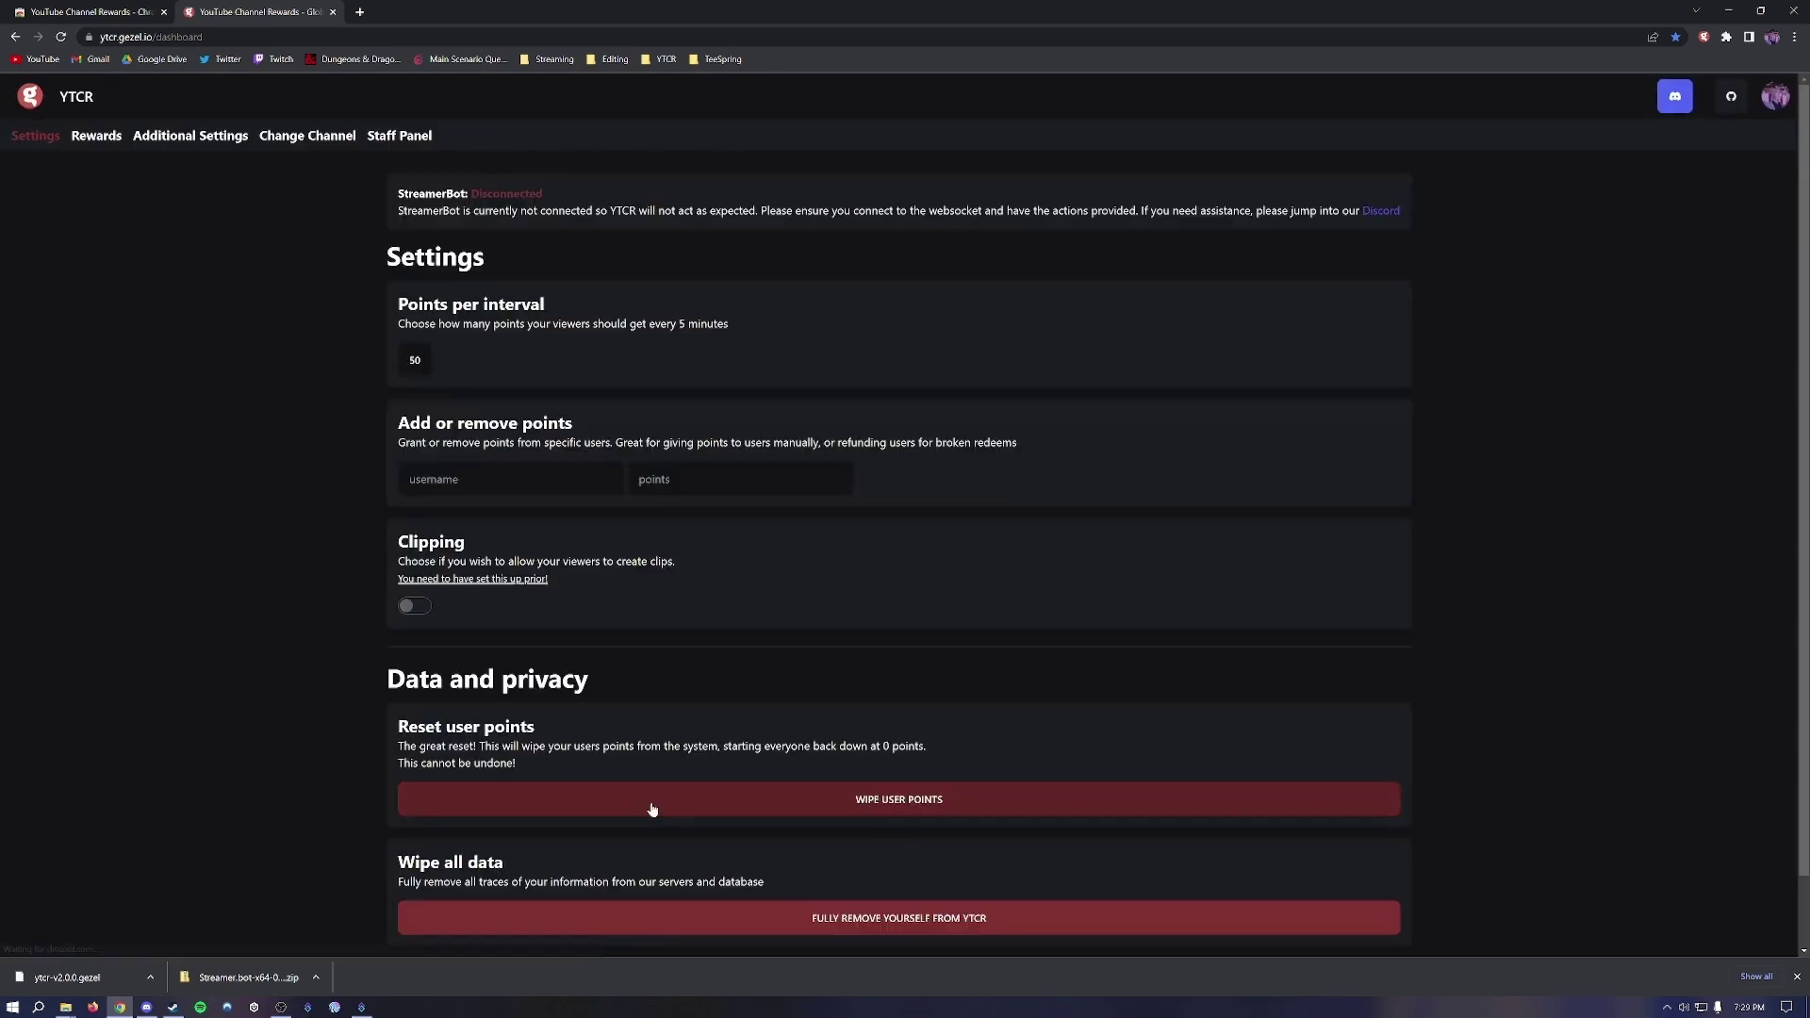
- Create a new reward named 'Hey Listen' costing 5 in the Sounds folder
{"action": "left_click", "coordinate": [104, 144]}
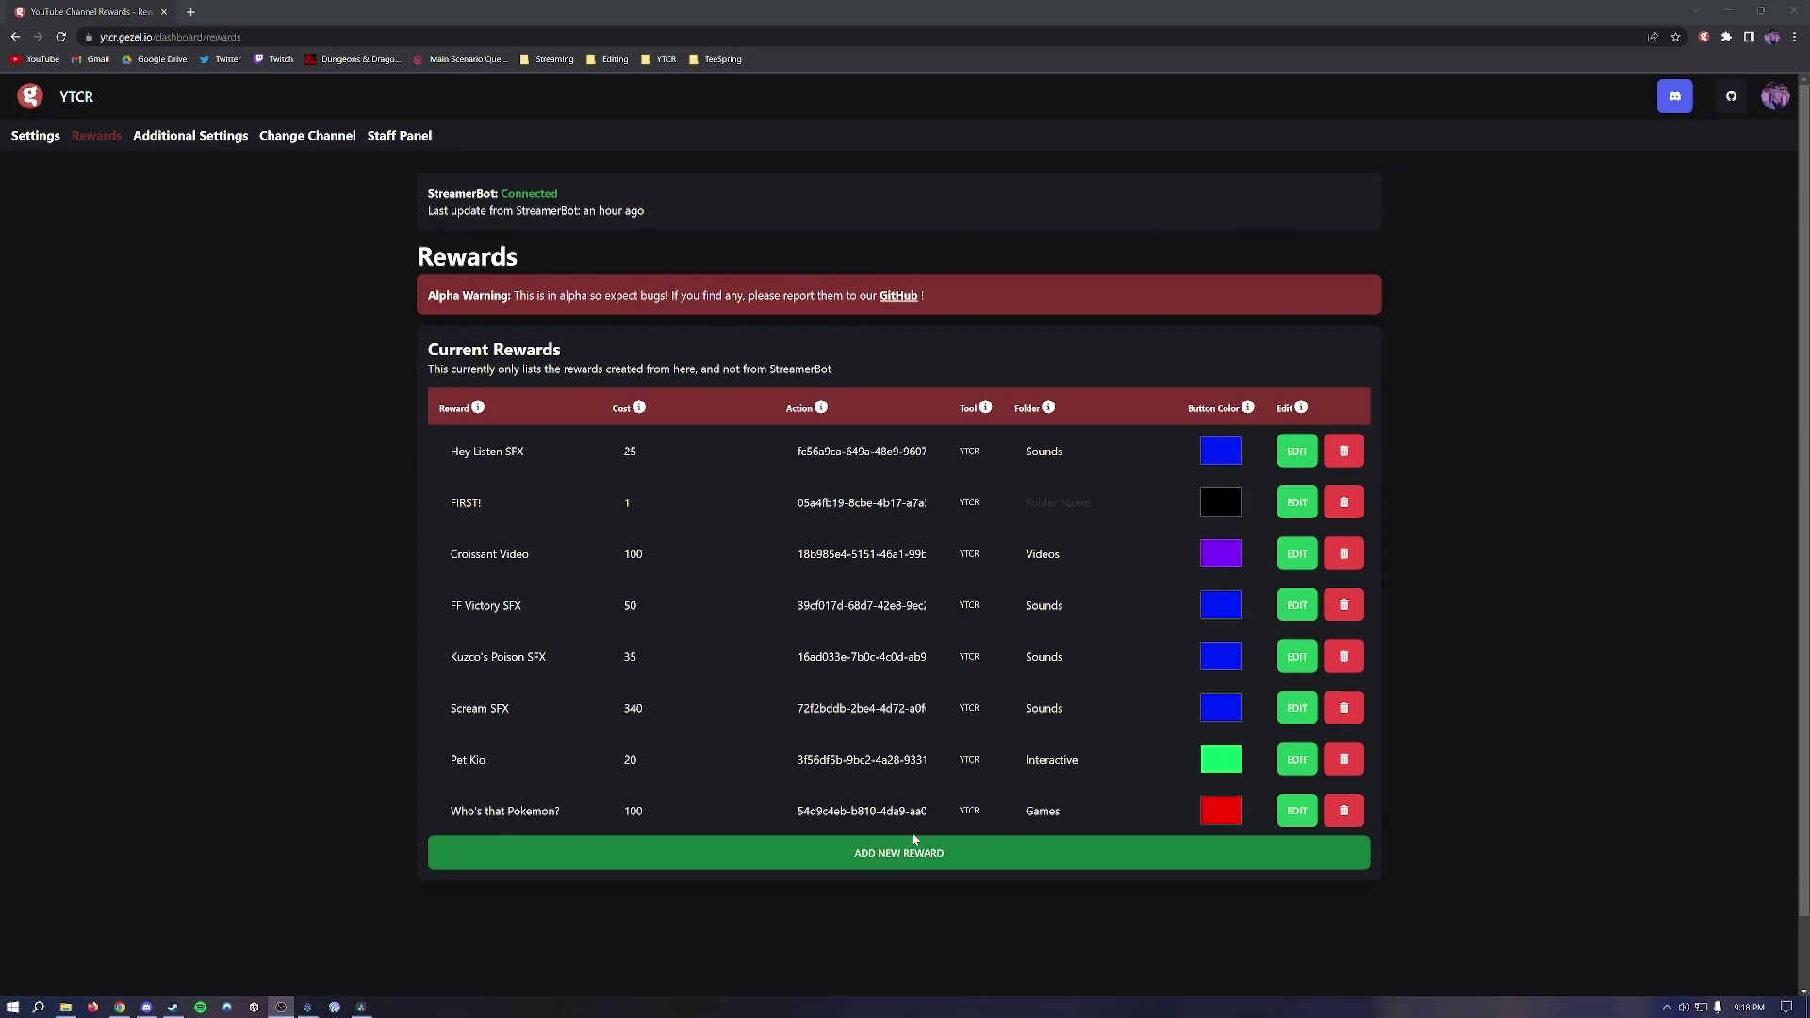
{"action": "left_click", "coordinate": [911, 849]}
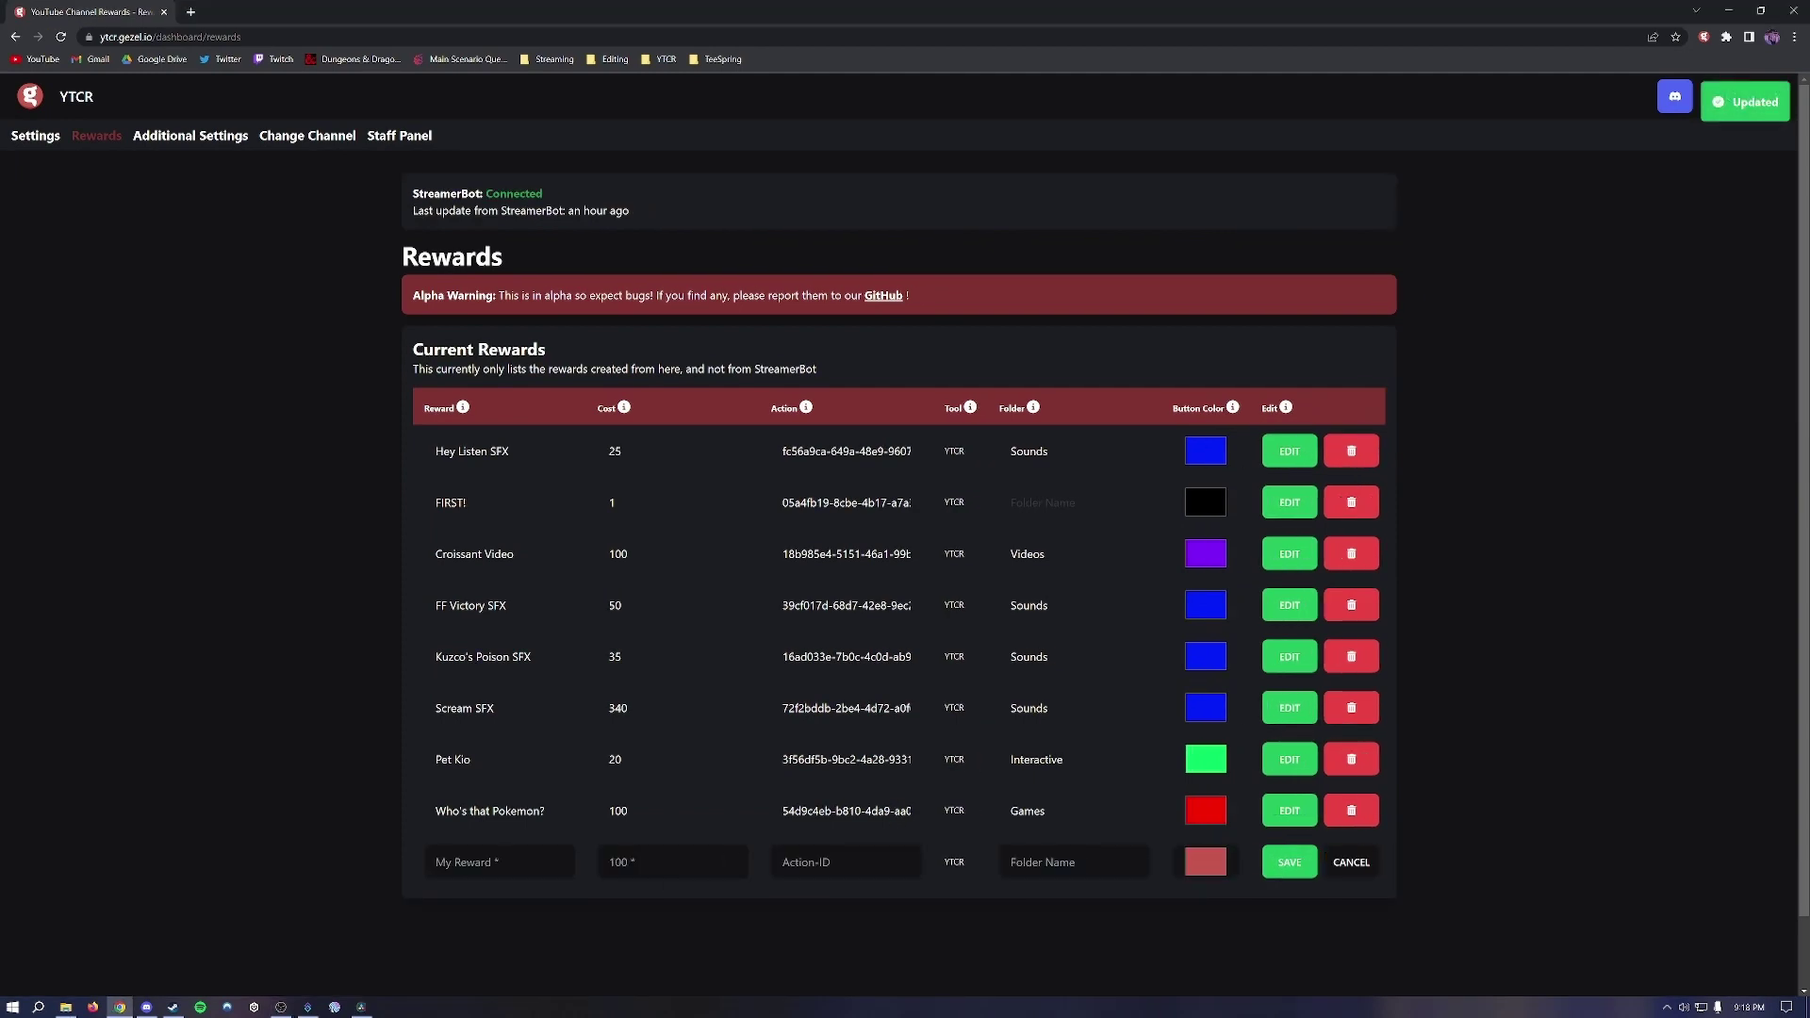
{"action": "left_click", "coordinate": [497, 862]}
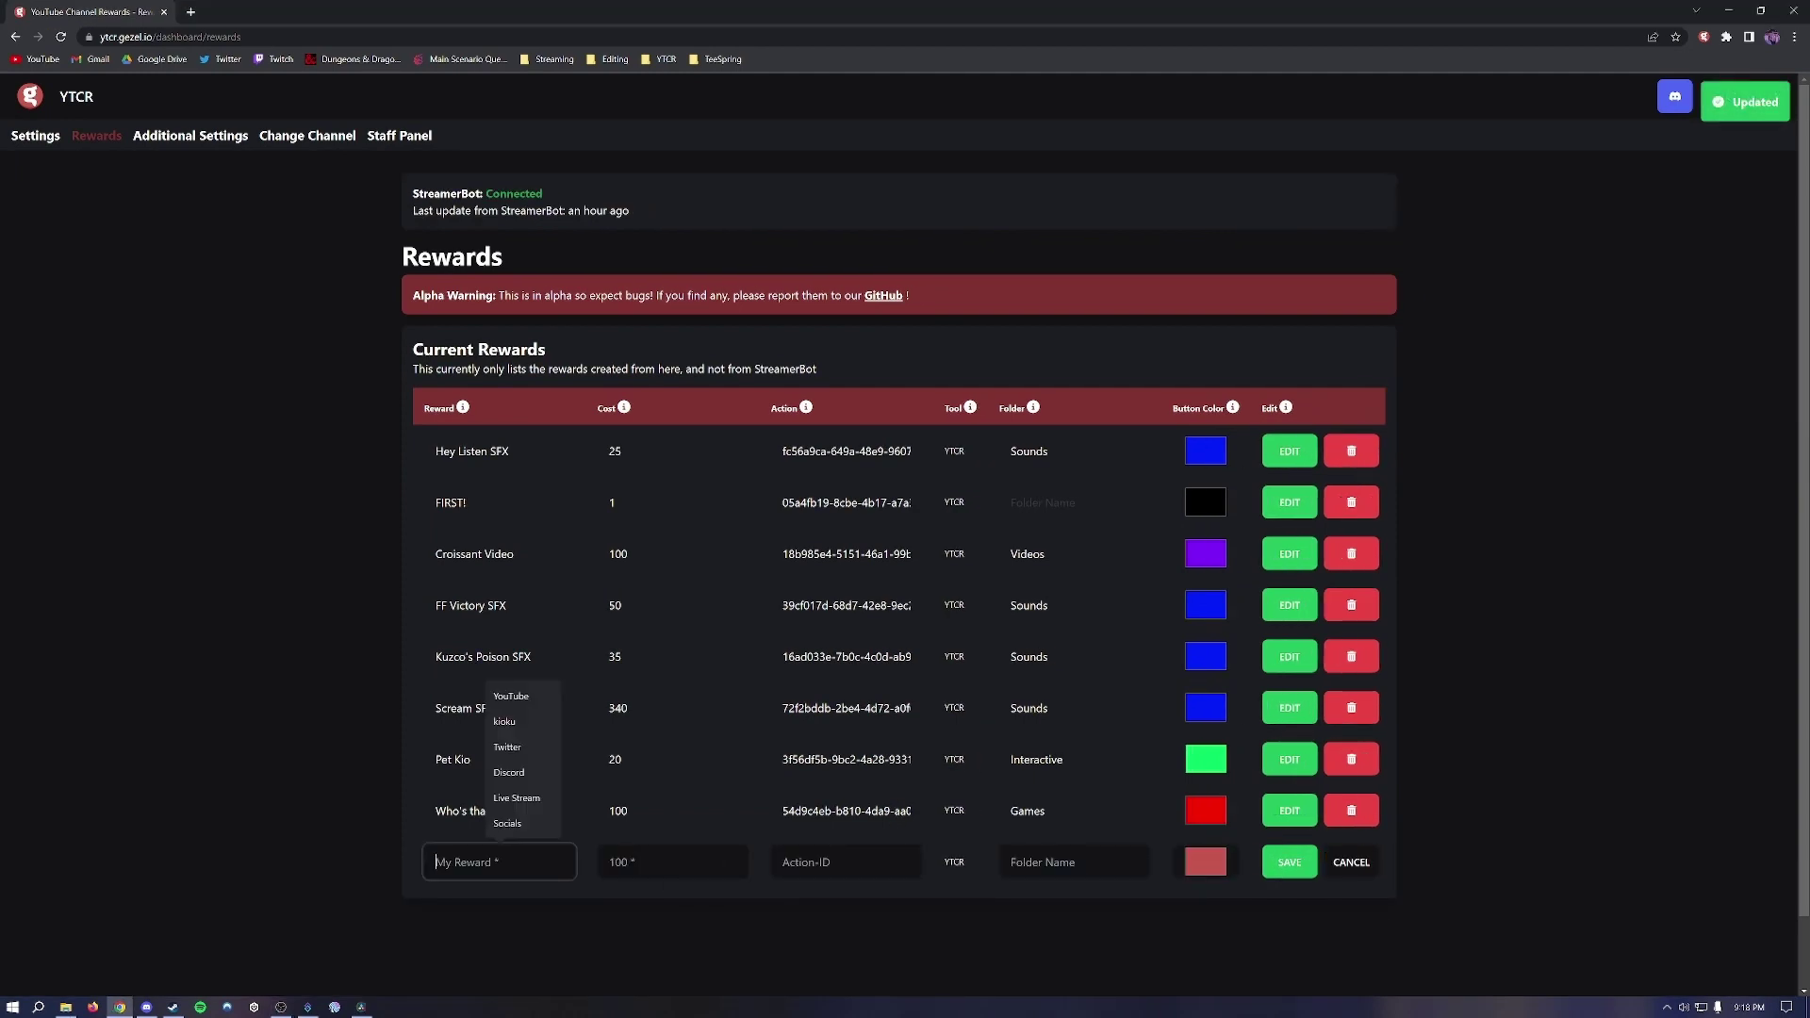
{"action": "key", "text": "Escape"}
{"action": "type", "text": "Hey Listen"}
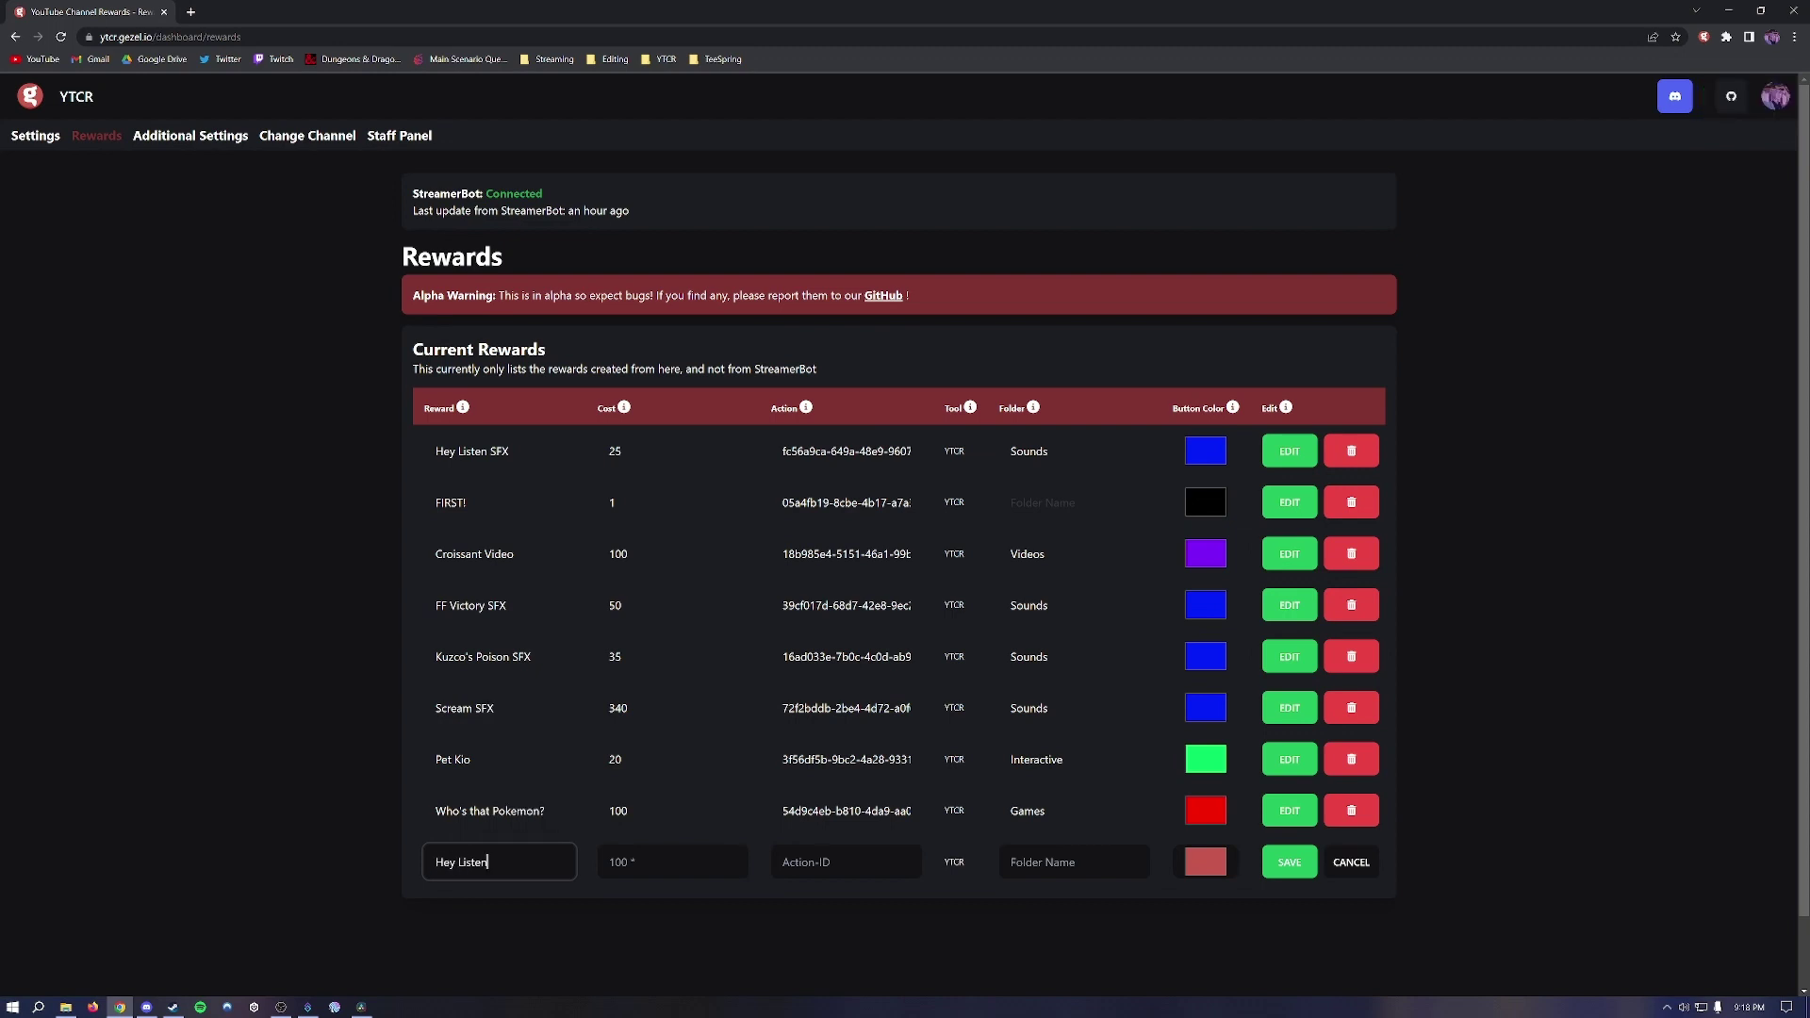
{"action": "key", "text": "Tab"}
{"action": "type", "text": "5"}
{"action": "left_click", "coordinate": [1074, 862]}
{"action": "type", "text": "Sounds"}
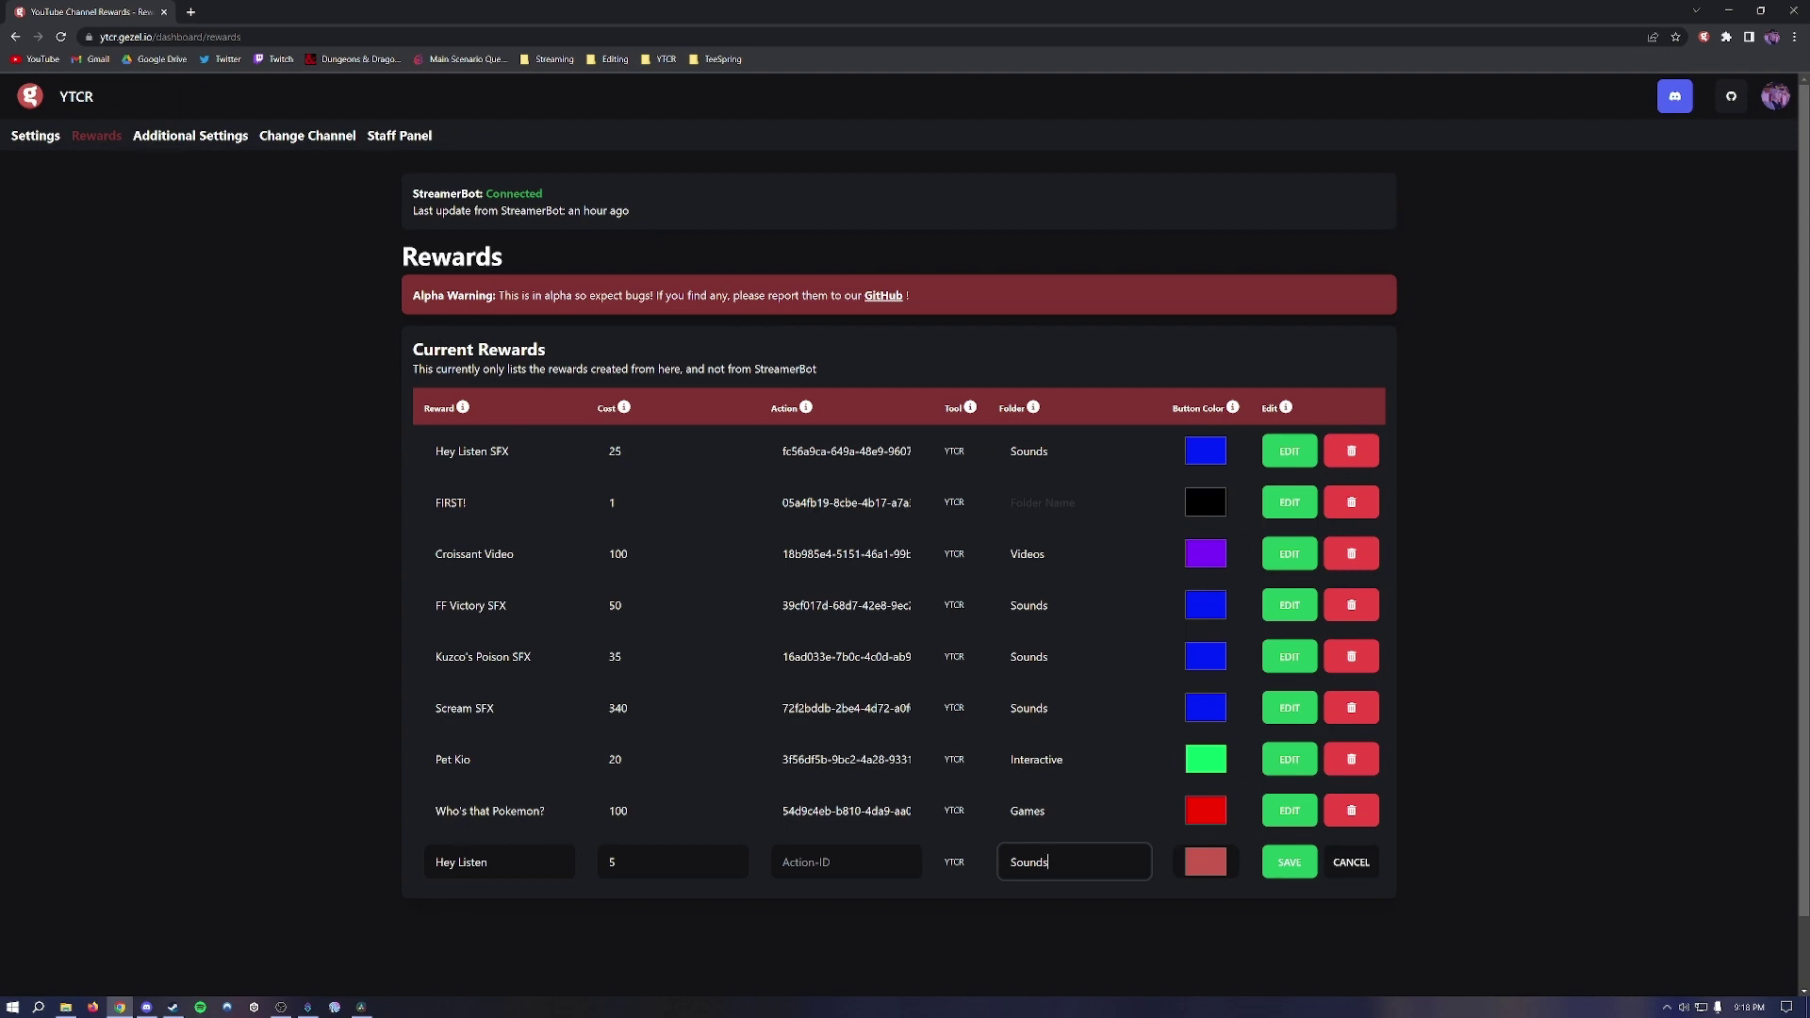
- Set the reward's button colour to bright yellow and save it
{"action": "left_click", "coordinate": [1199, 872]}
{"action": "left_click", "coordinate": [1314, 782]}
{"action": "mouse_move", "coordinate": [1314, 781]}
{"action": "left_mouse_down"}
{"action": "mouse_move", "coordinate": [1243, 782]}
{"action": "mouse_move", "coordinate": [1314, 782]}
{"action": "left_mouse_up"}
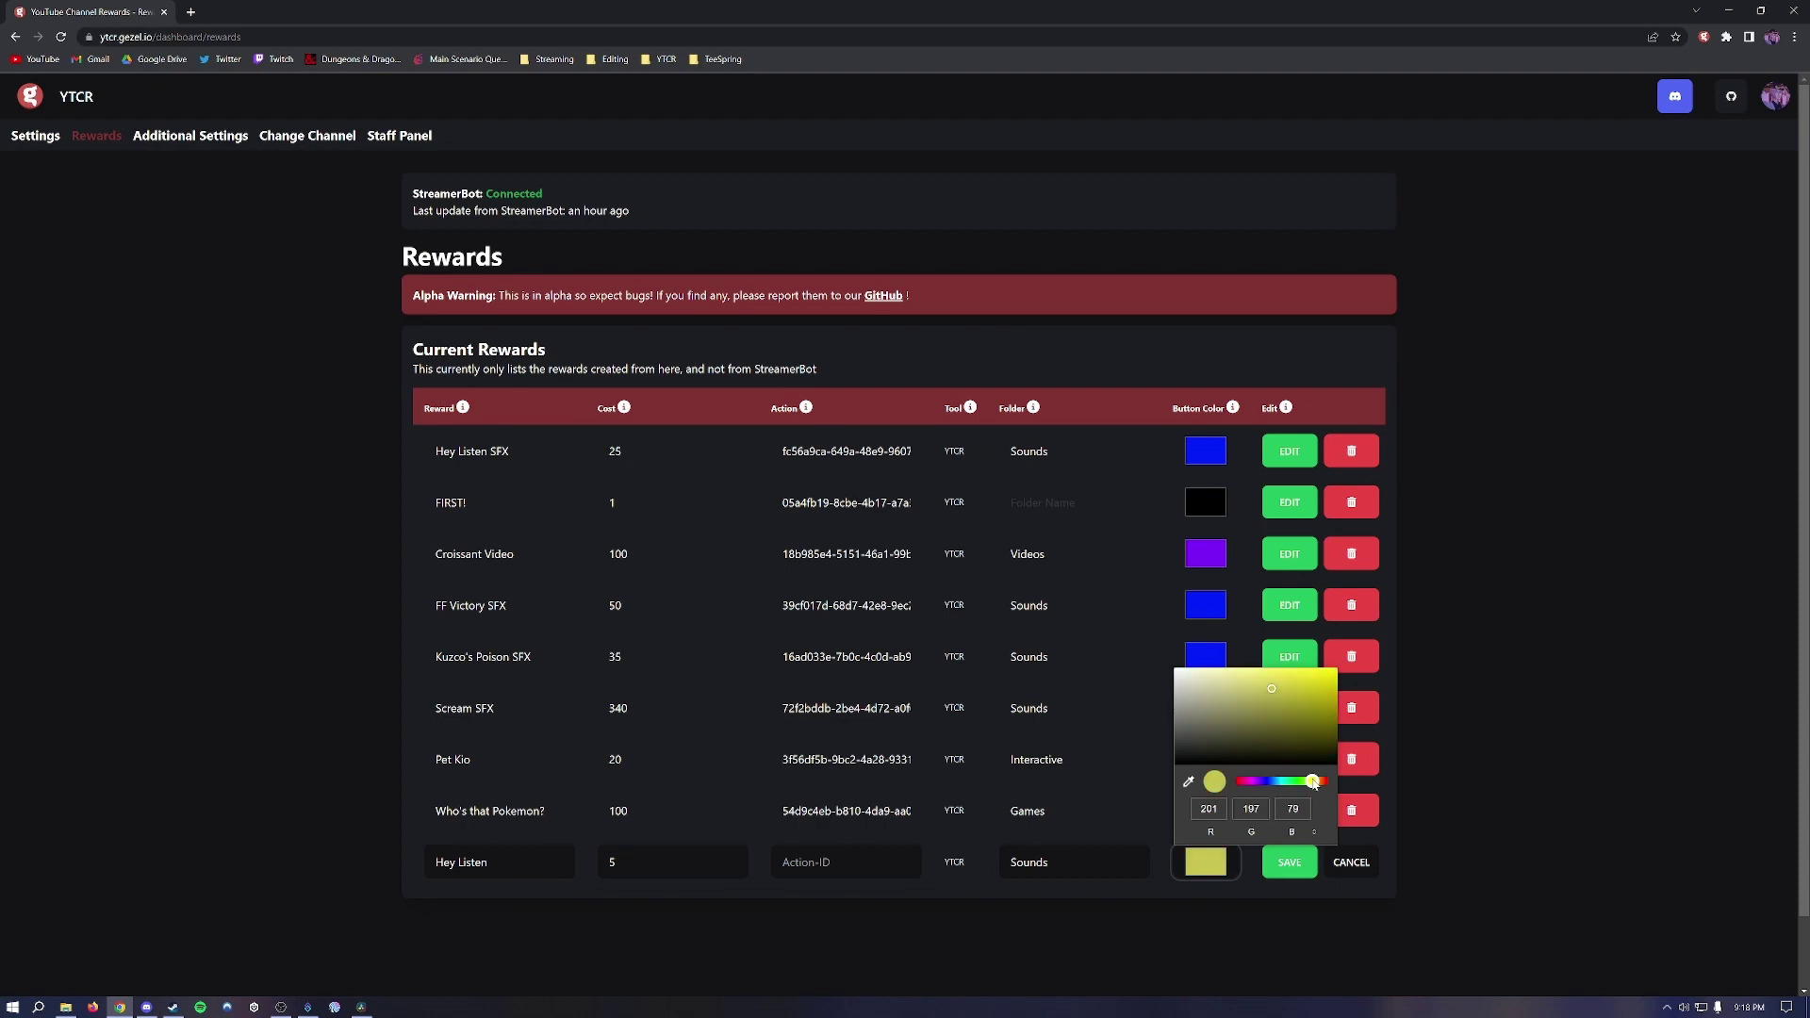
{"action": "left_click", "coordinate": [1334, 687]}
{"action": "left_click", "coordinate": [1446, 896]}
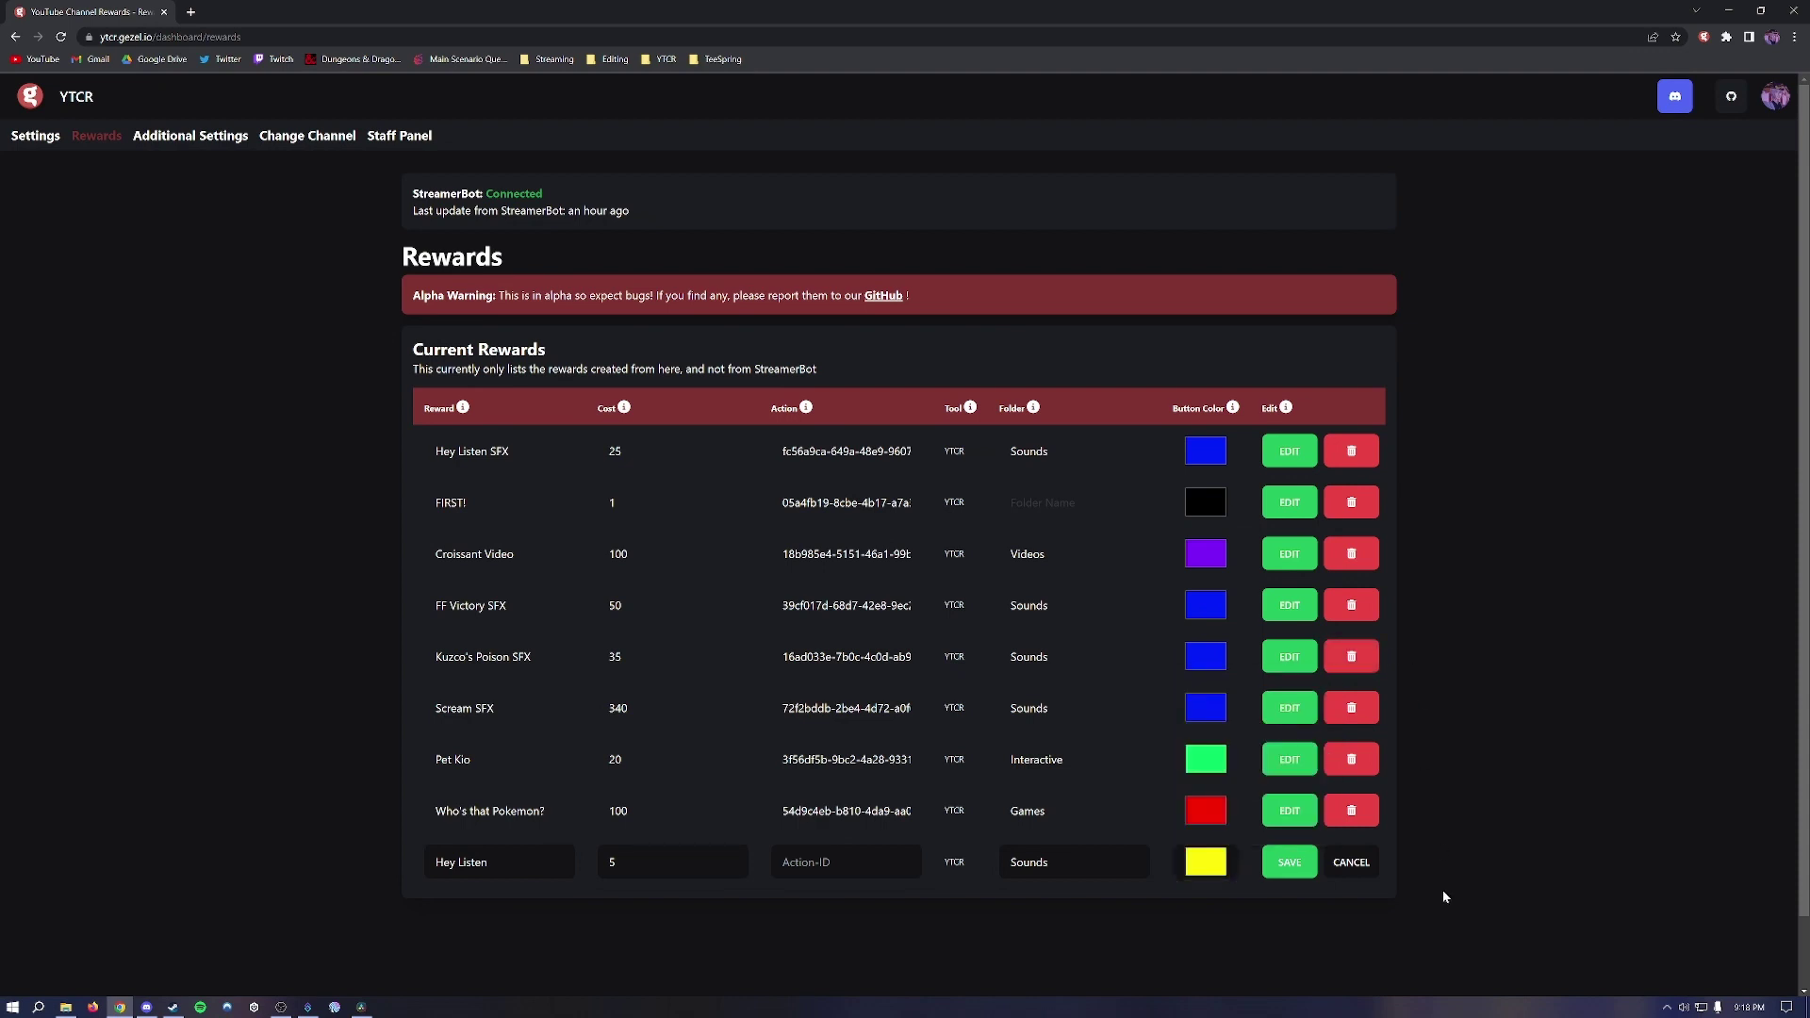
{"action": "left_click", "coordinate": [1308, 873]}
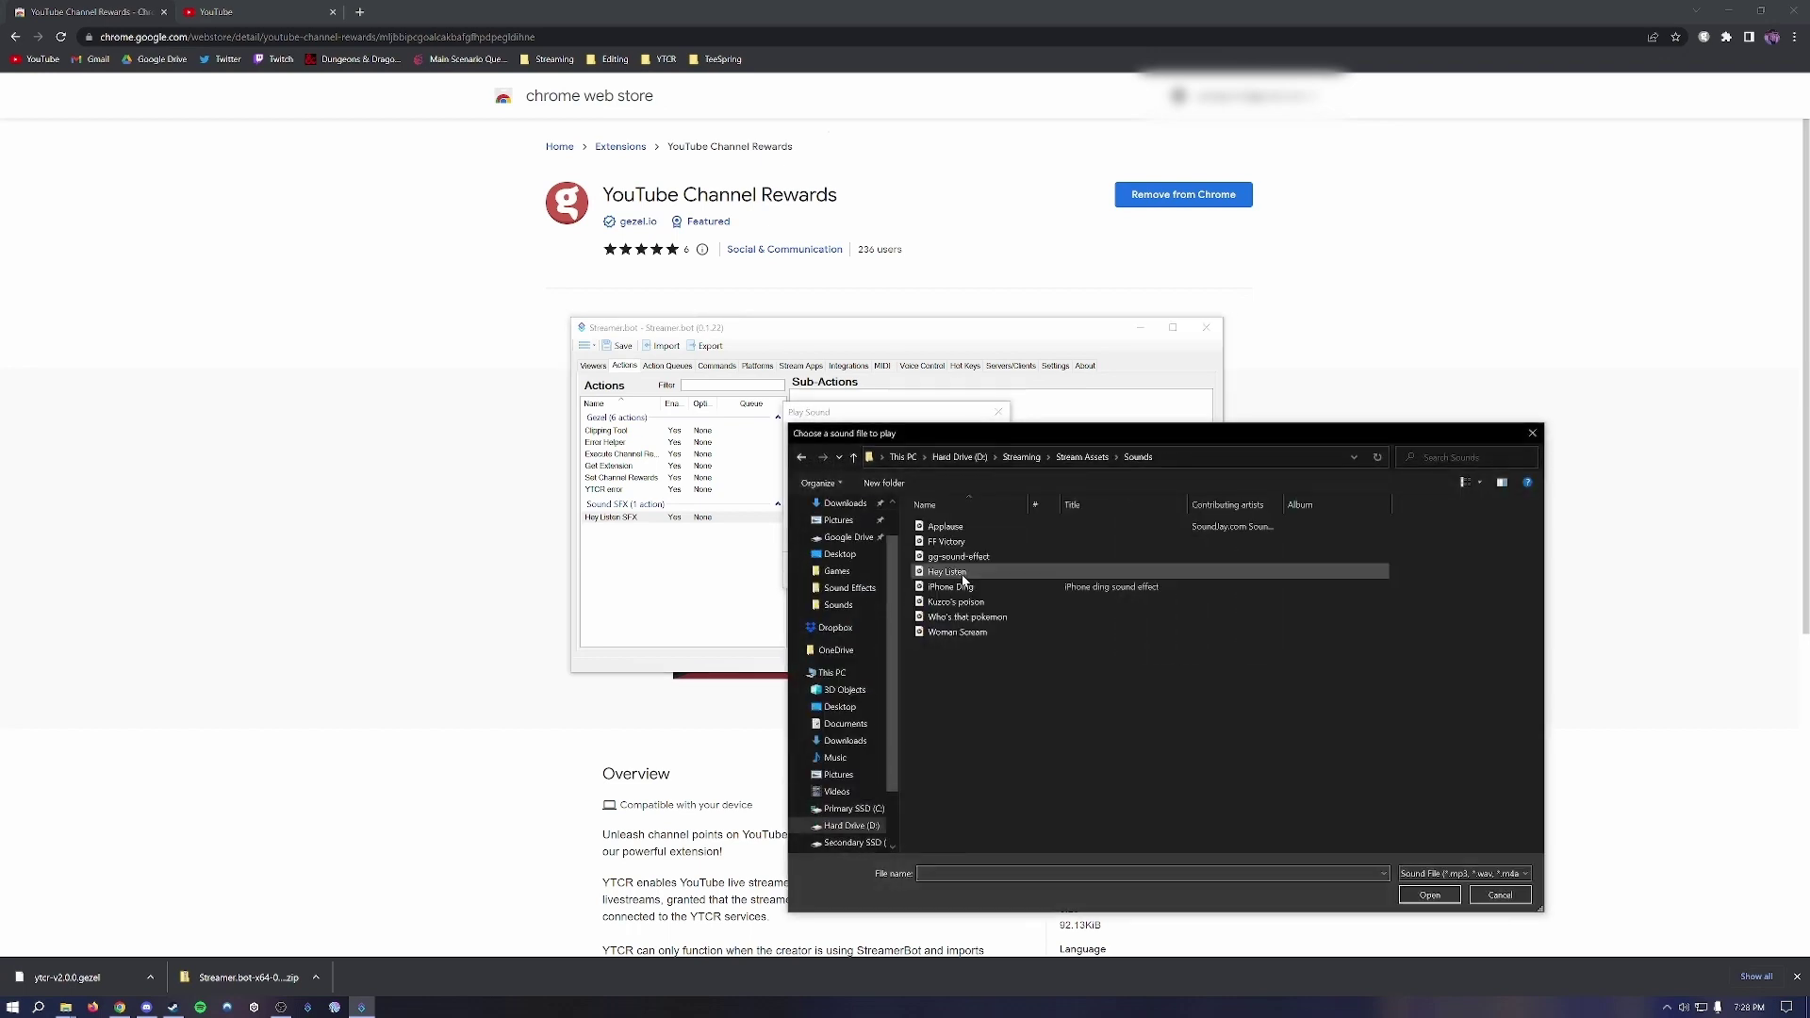
- Choose the Hey Listen sound file in the Play Sound sub-action and test-play it
{"action": "left_click", "coordinate": [964, 577]}
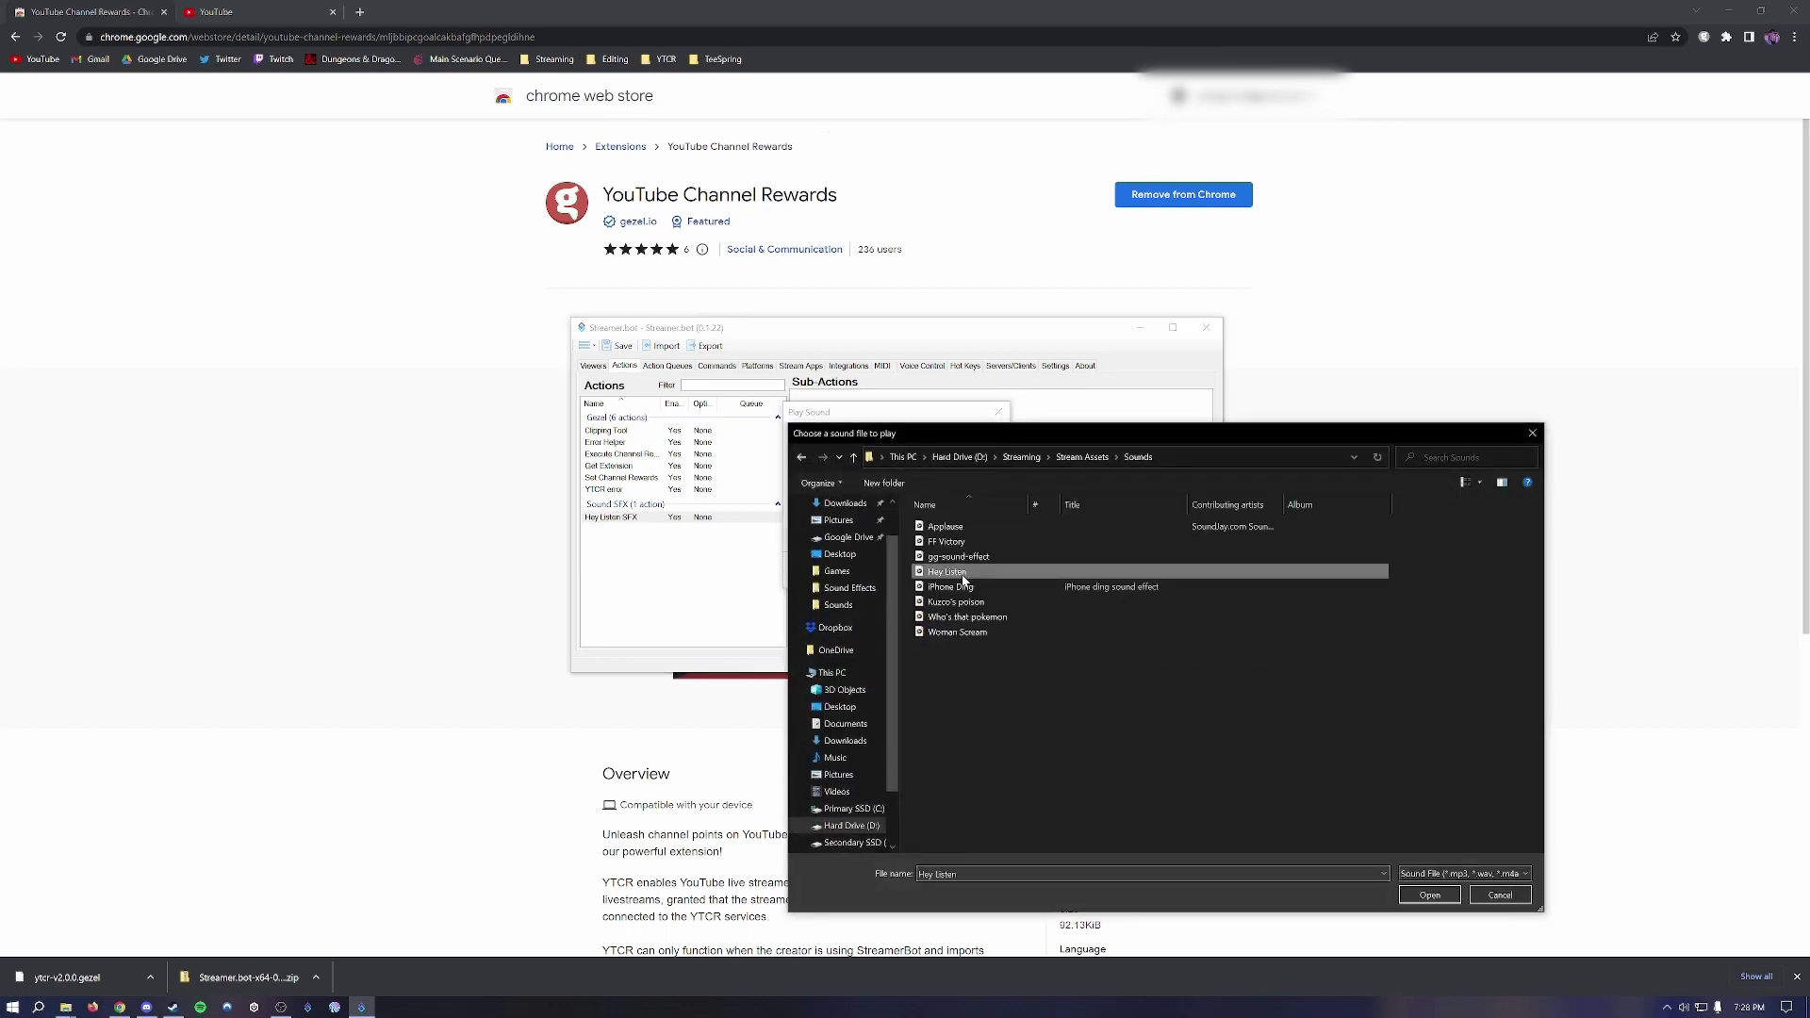
{"action": "left_click", "coordinate": [1428, 896]}
{"action": "left_click", "coordinate": [837, 572]}
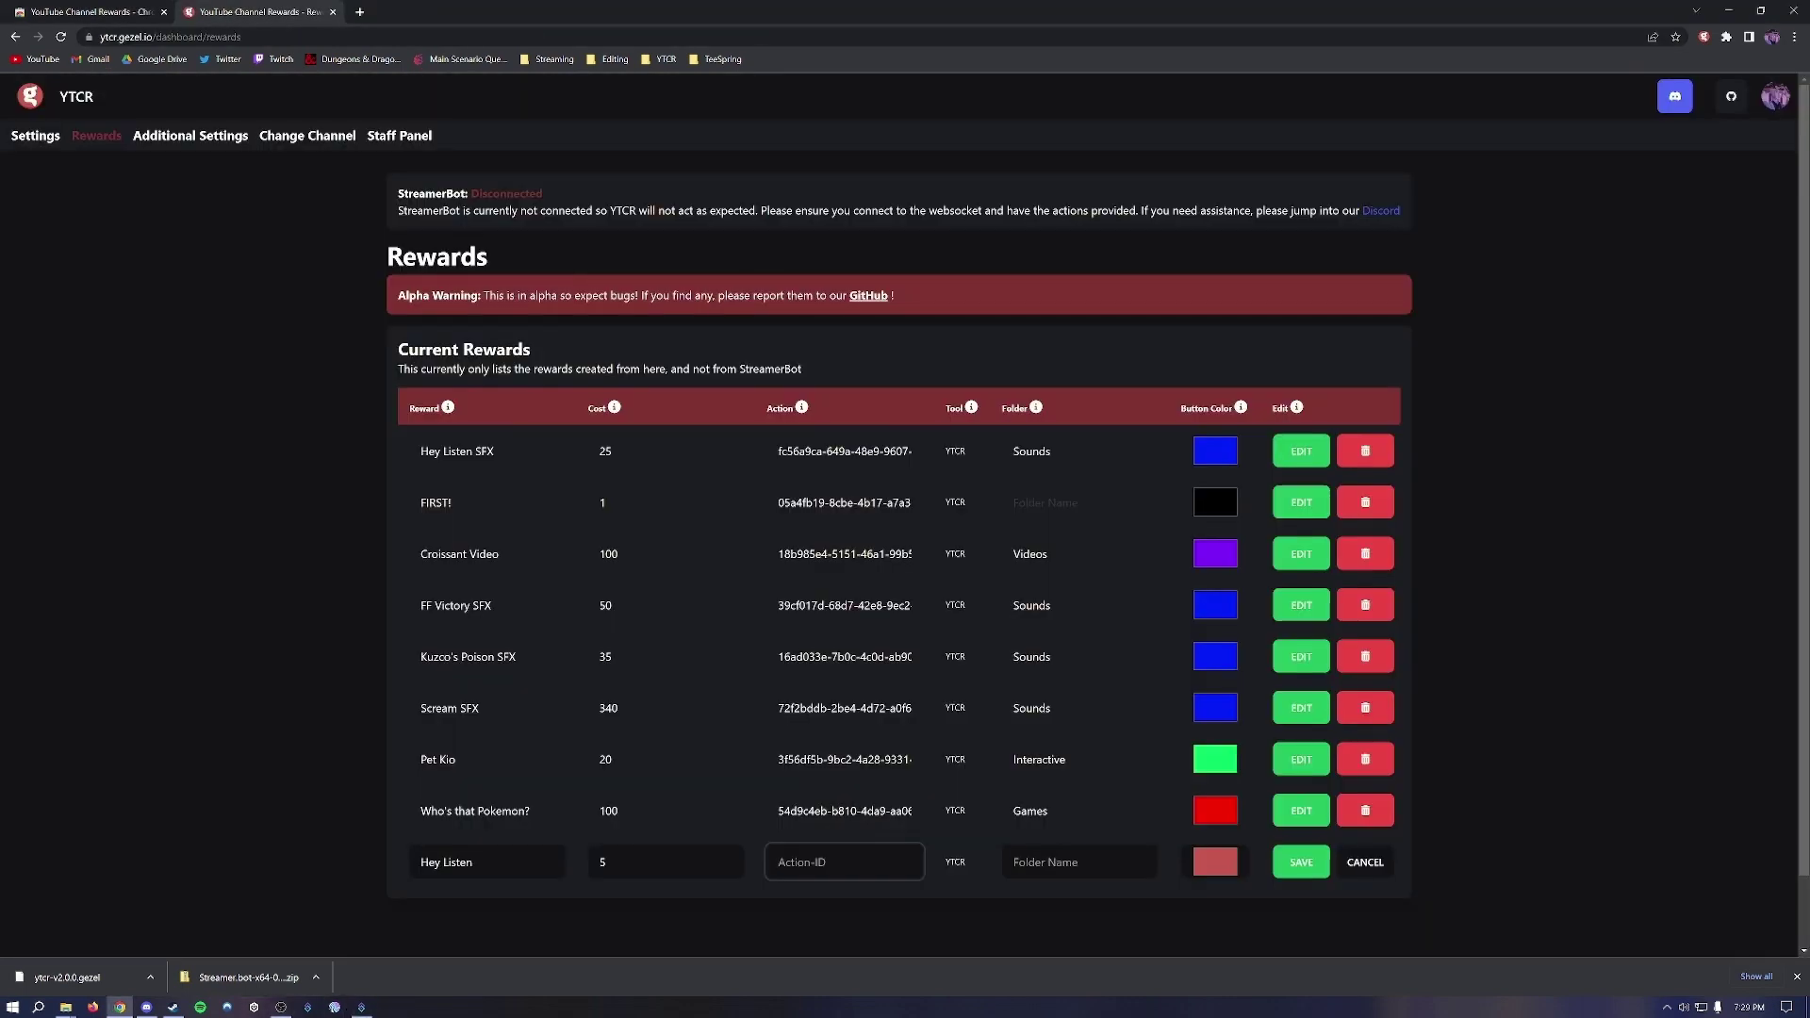
- Paste the copied action ID into the Hey Listen reward's Action-ID field and save
{"action": "key", "text": "ctrl+v"}
{"action": "left_click", "coordinate": [1301, 860]}
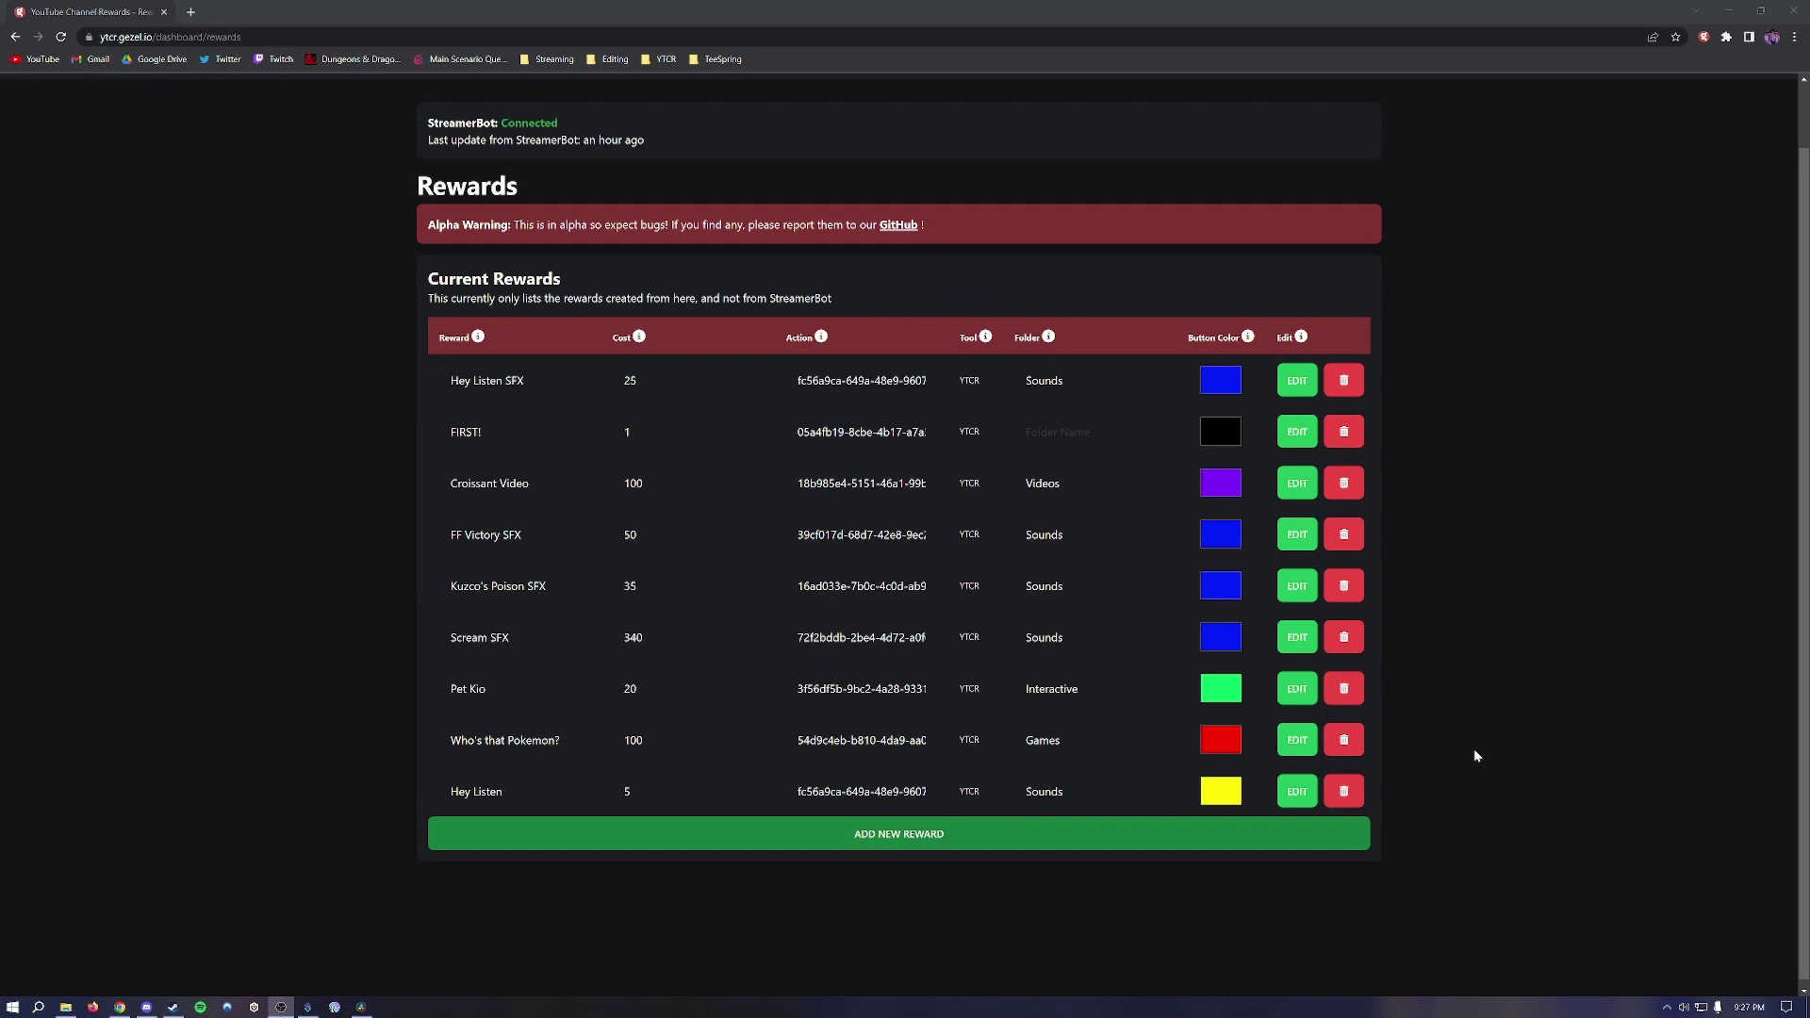
- Edit the Hey Listen reward and clear its current Action-ID
{"action": "left_click", "coordinate": [1298, 792]}
{"action": "left_click_drag", "start_coordinate": [911, 792], "coordinate": [767, 798]}
{"action": "key", "text": "BackSpace"}
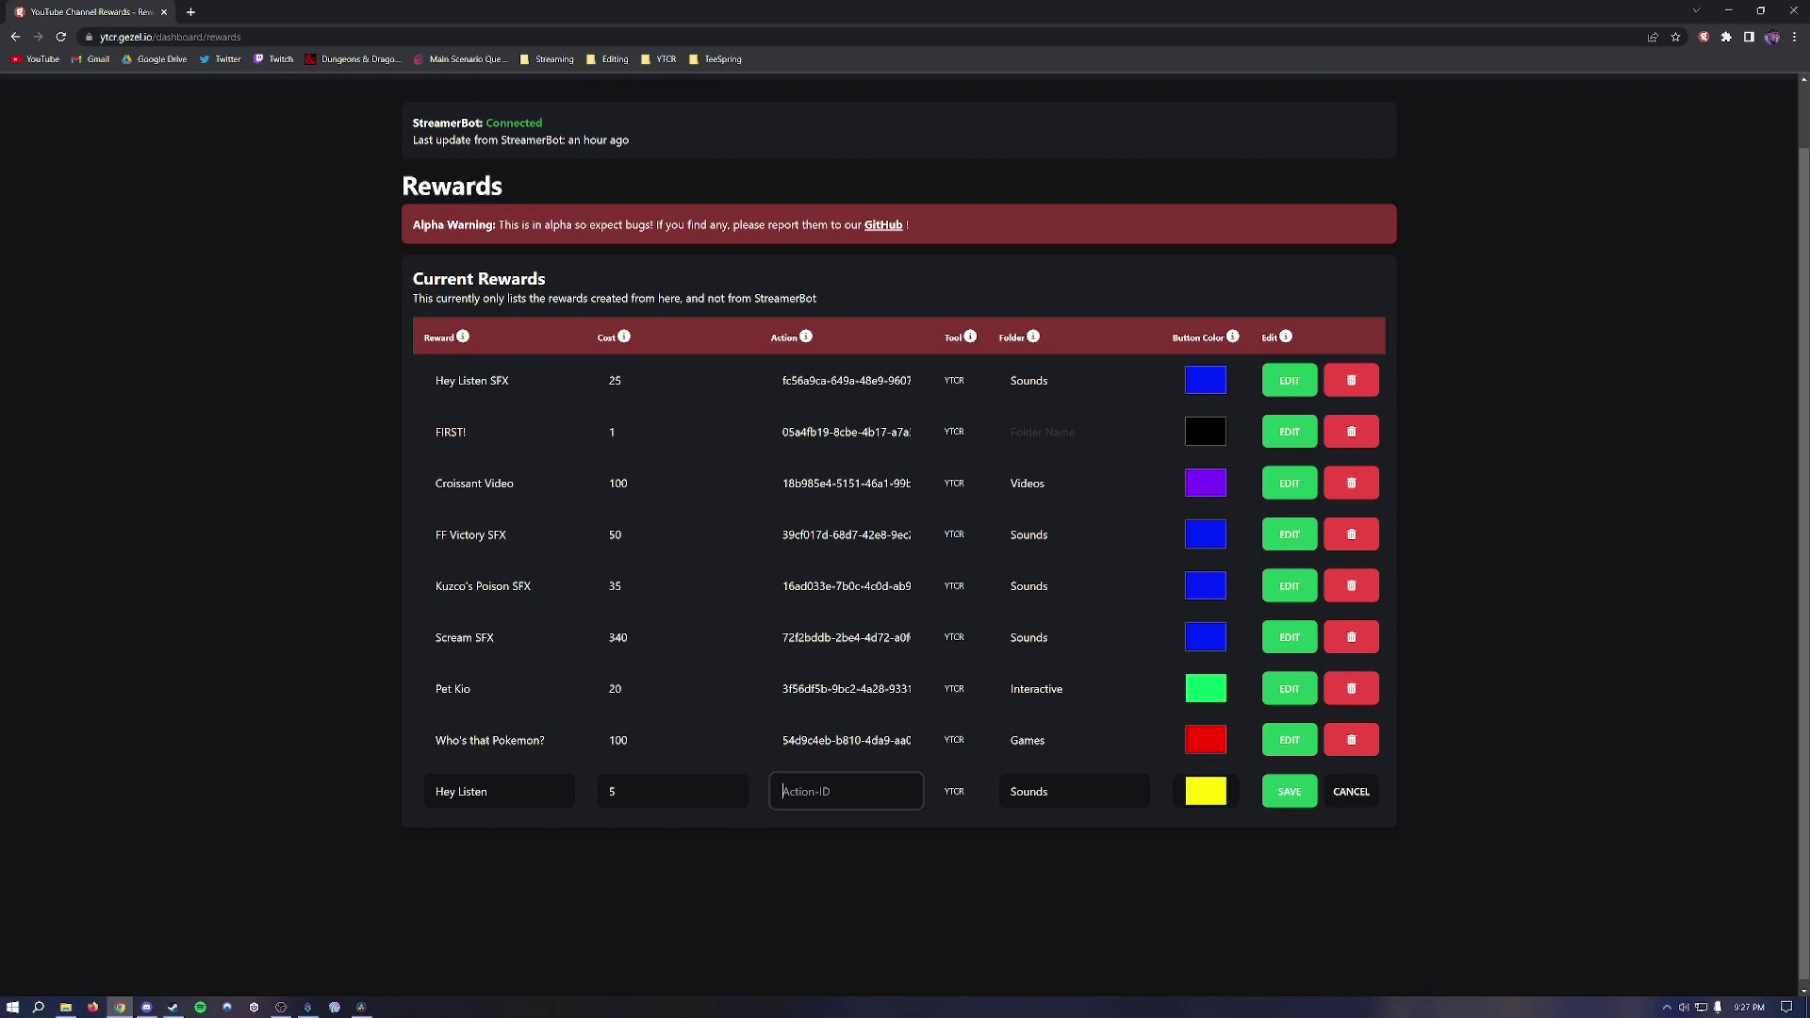
- Copy the Hey Listen SFX action ID from Streamer.bot and paste it into the reward
{"action": "left_click", "coordinate": [308, 1007]}
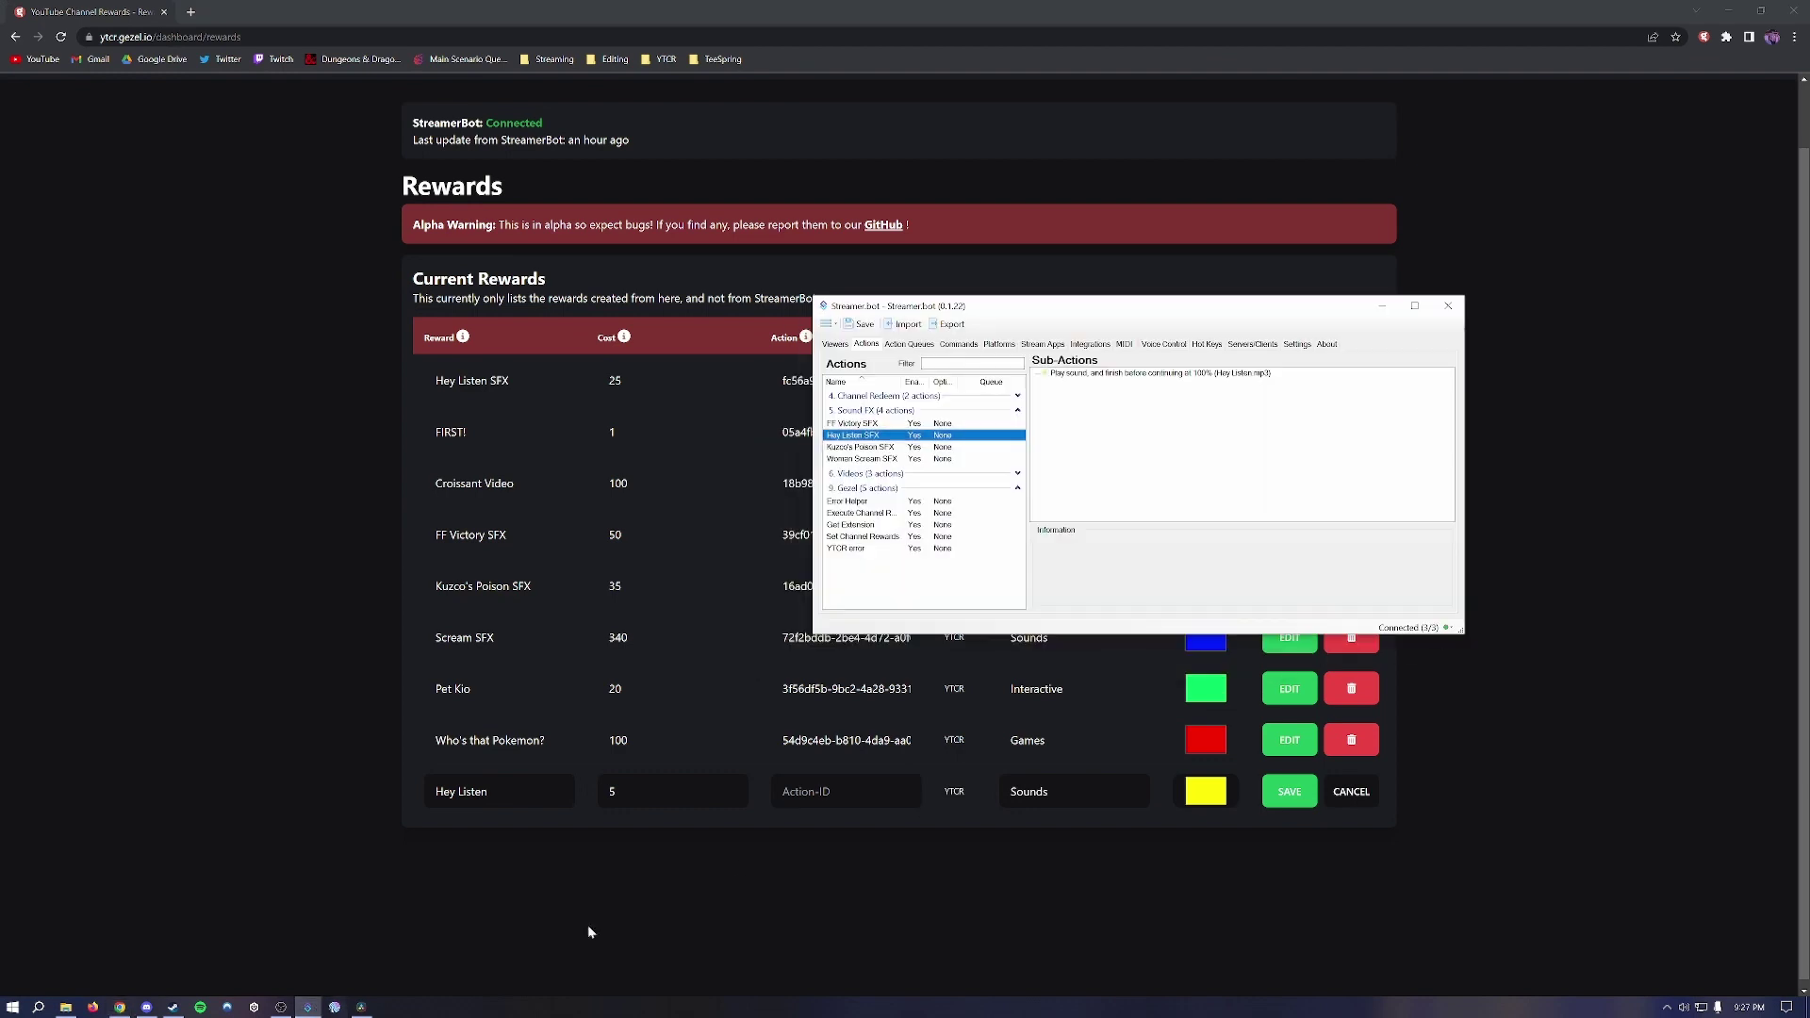
{"action": "right_click", "coordinate": [861, 440]}
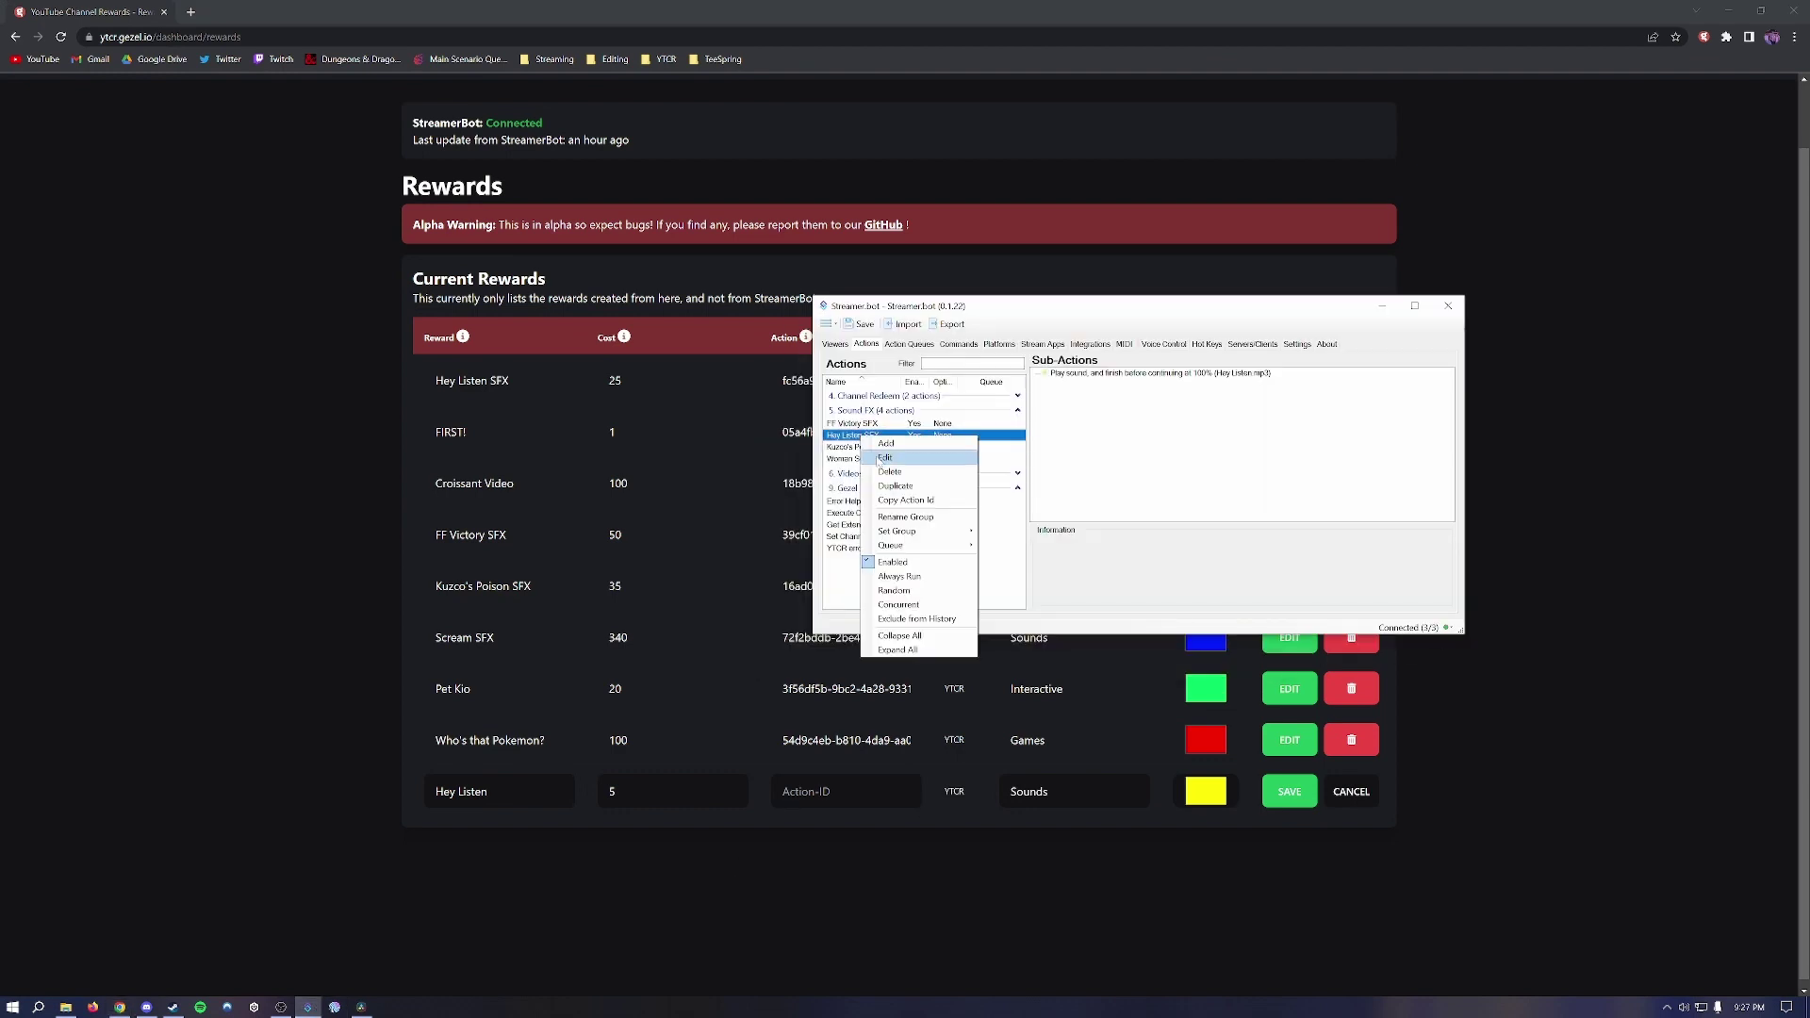
{"action": "left_click", "coordinate": [922, 509]}
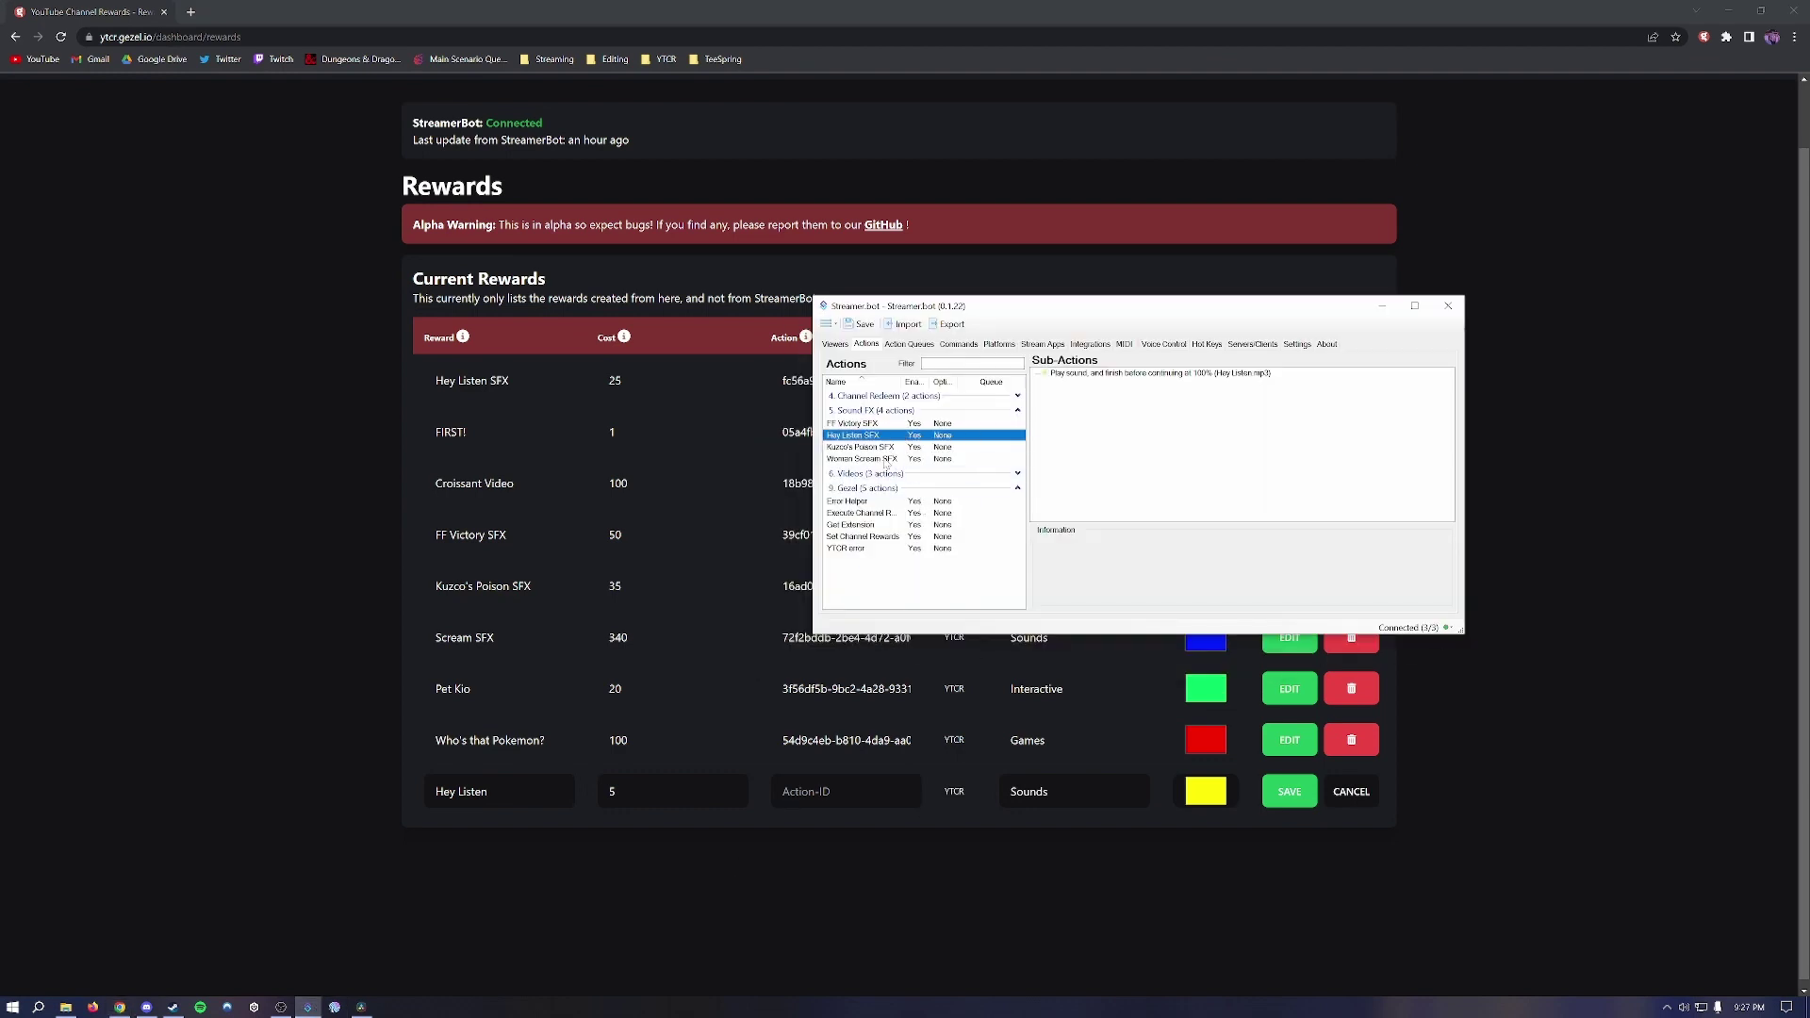
{"action": "key", "text": "alt+Tab"}
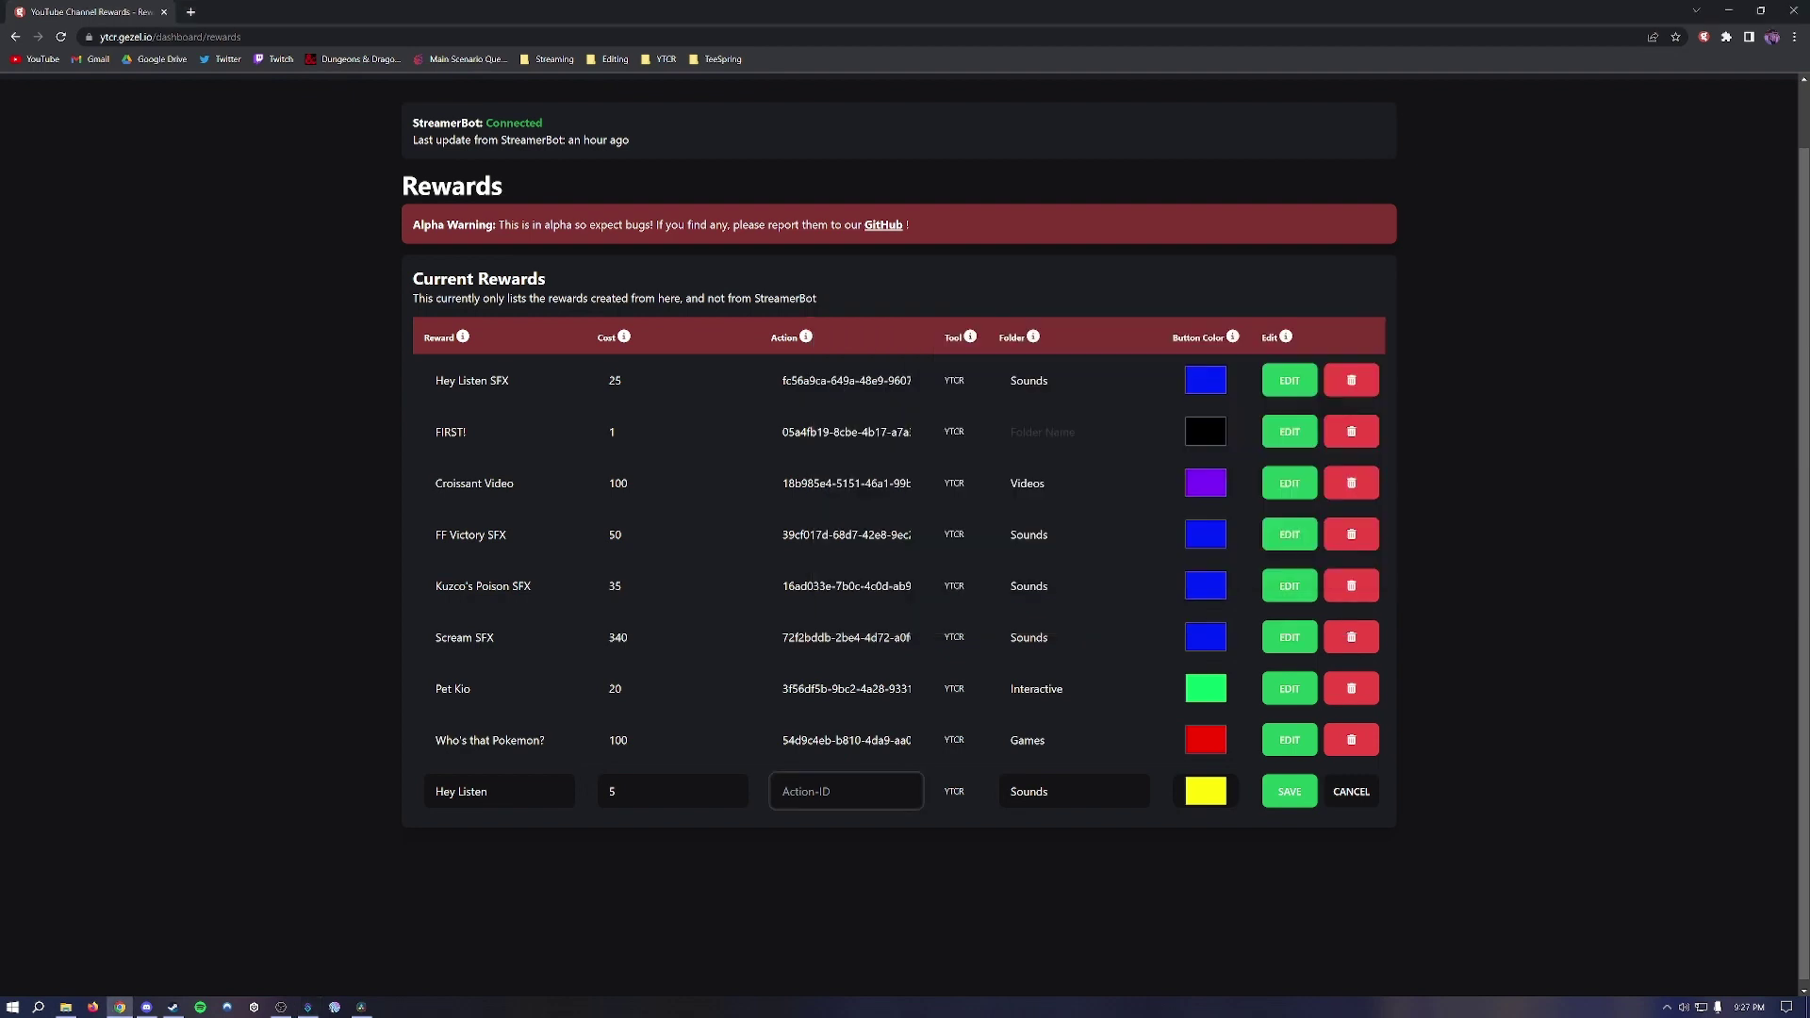
{"action": "key", "text": "ctrl+v"}
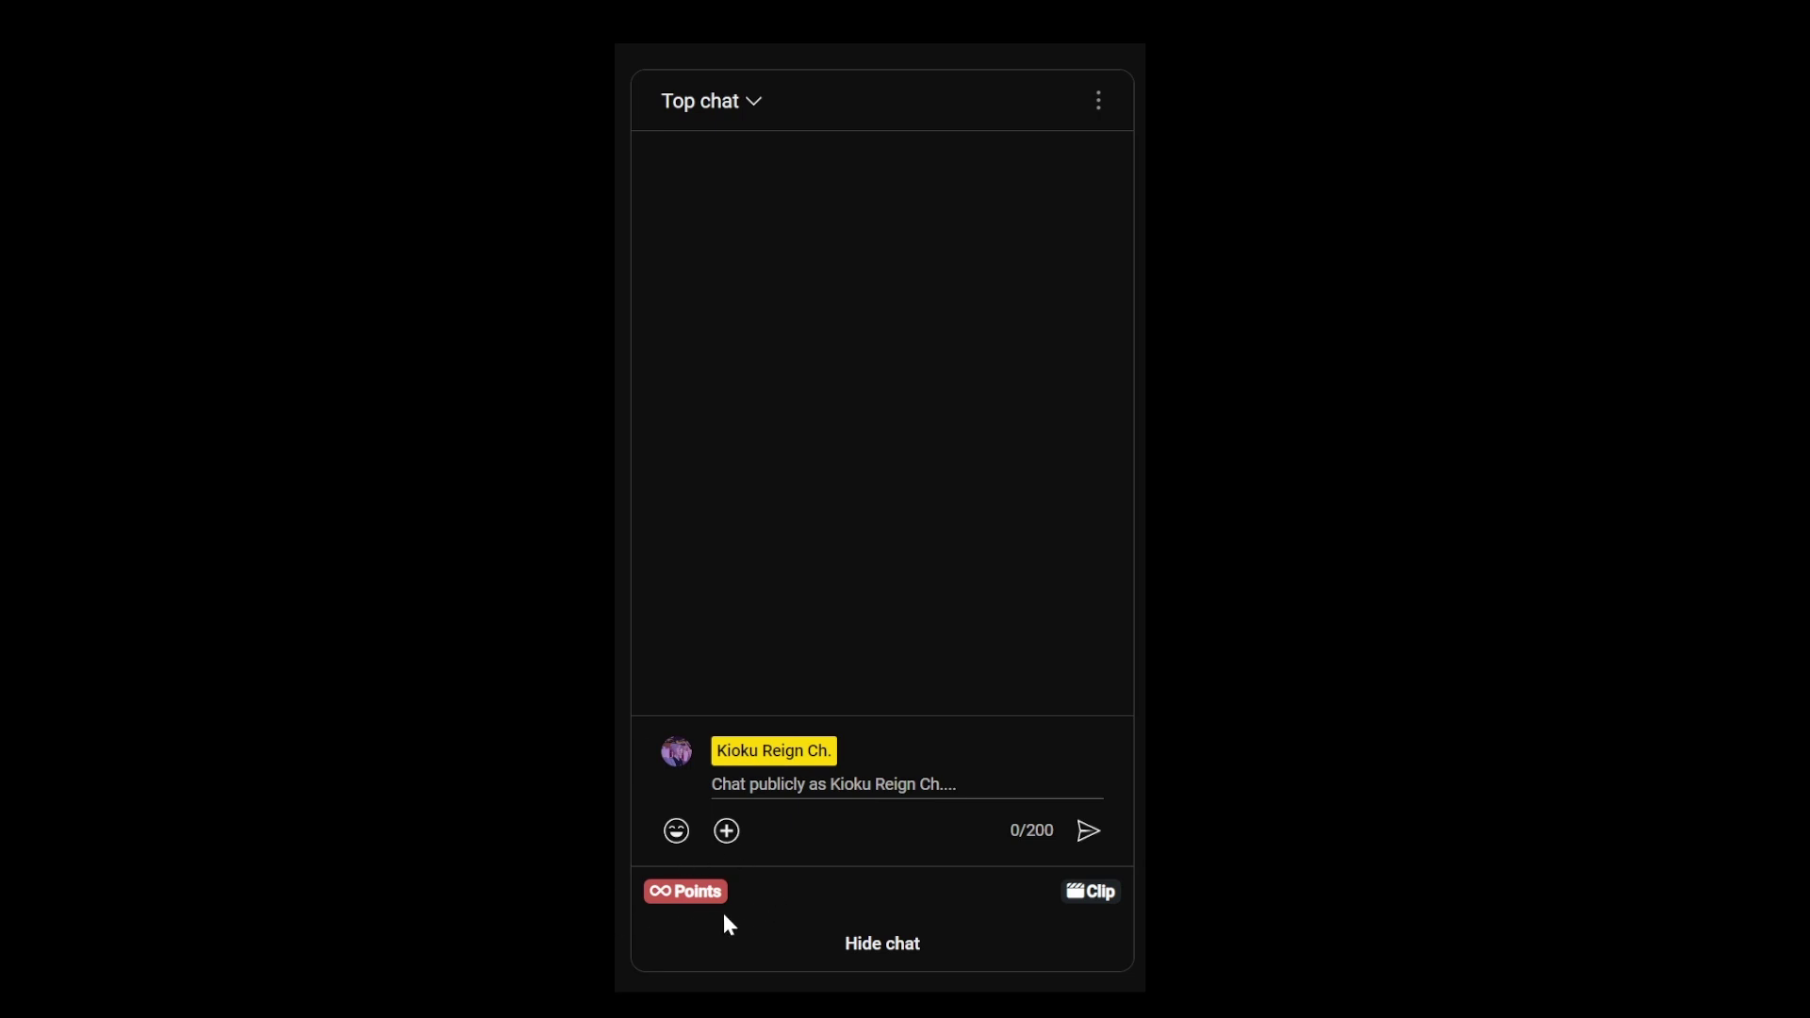
- From chat Points, open Sounds and redeem the yellow Hey Listen tile for 5 points
{"action": "left_click", "coordinate": [681, 894]}
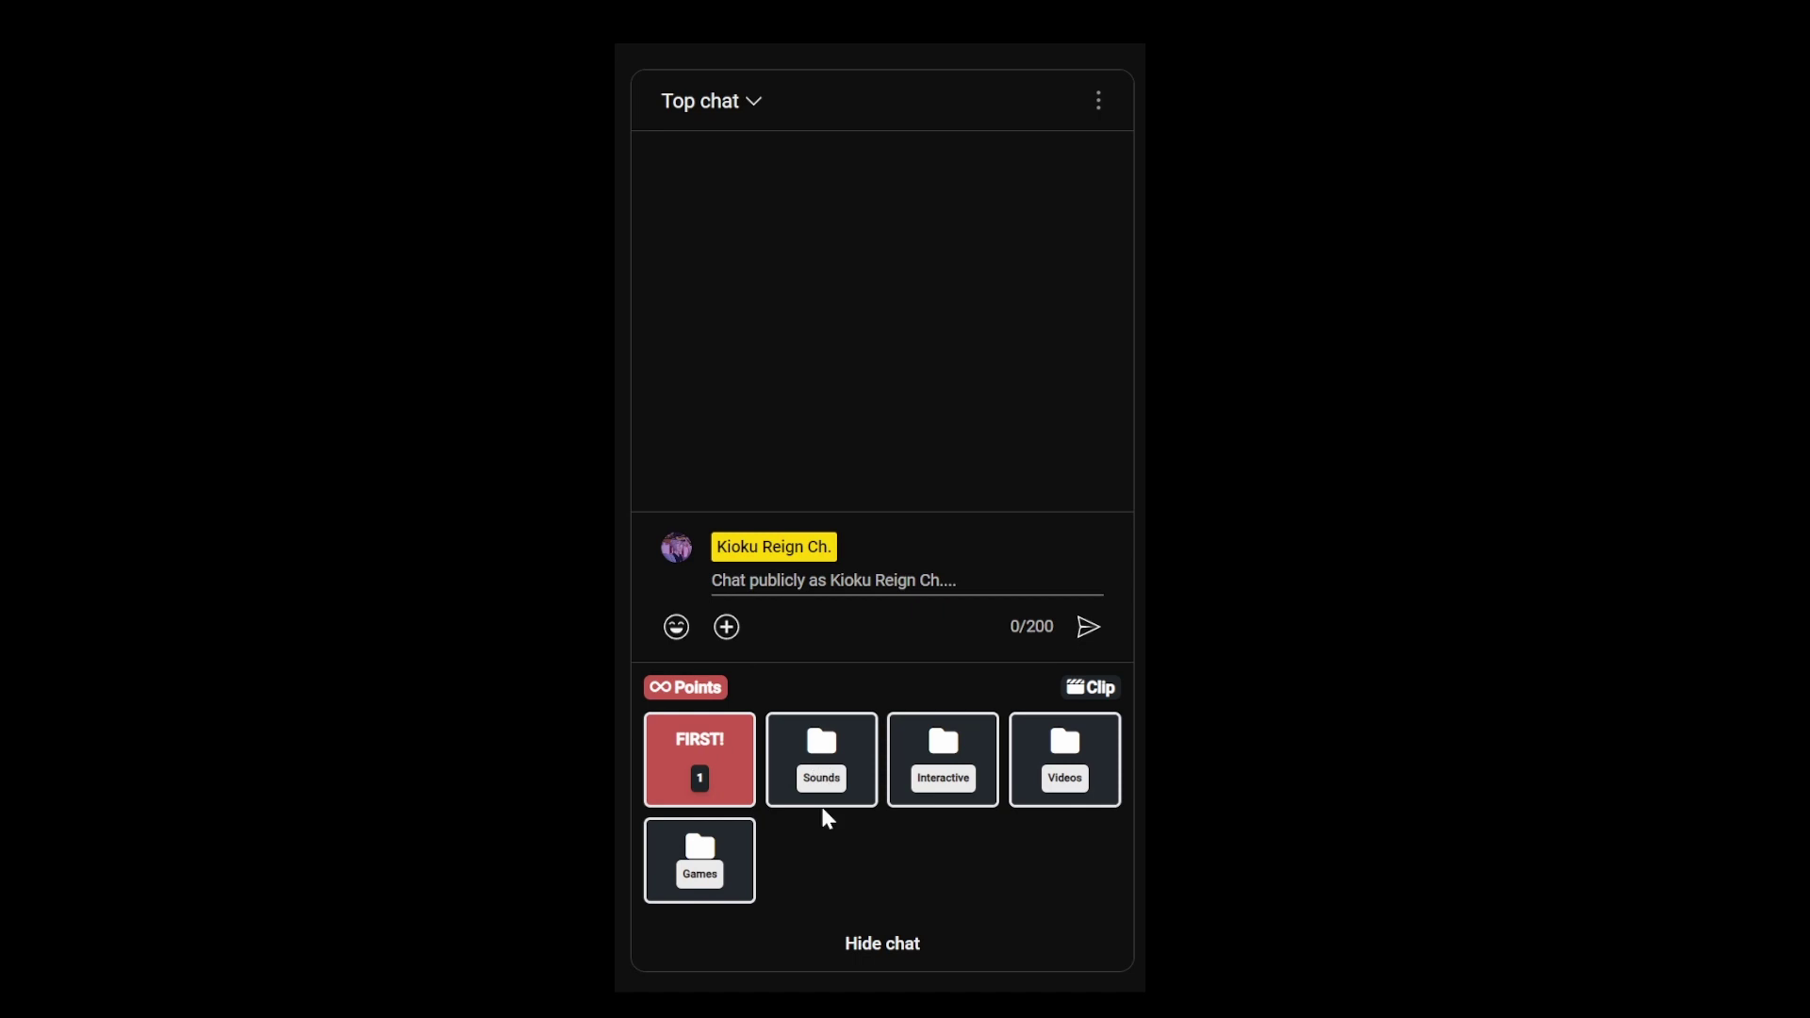
{"action": "left_click", "coordinate": [824, 756]}
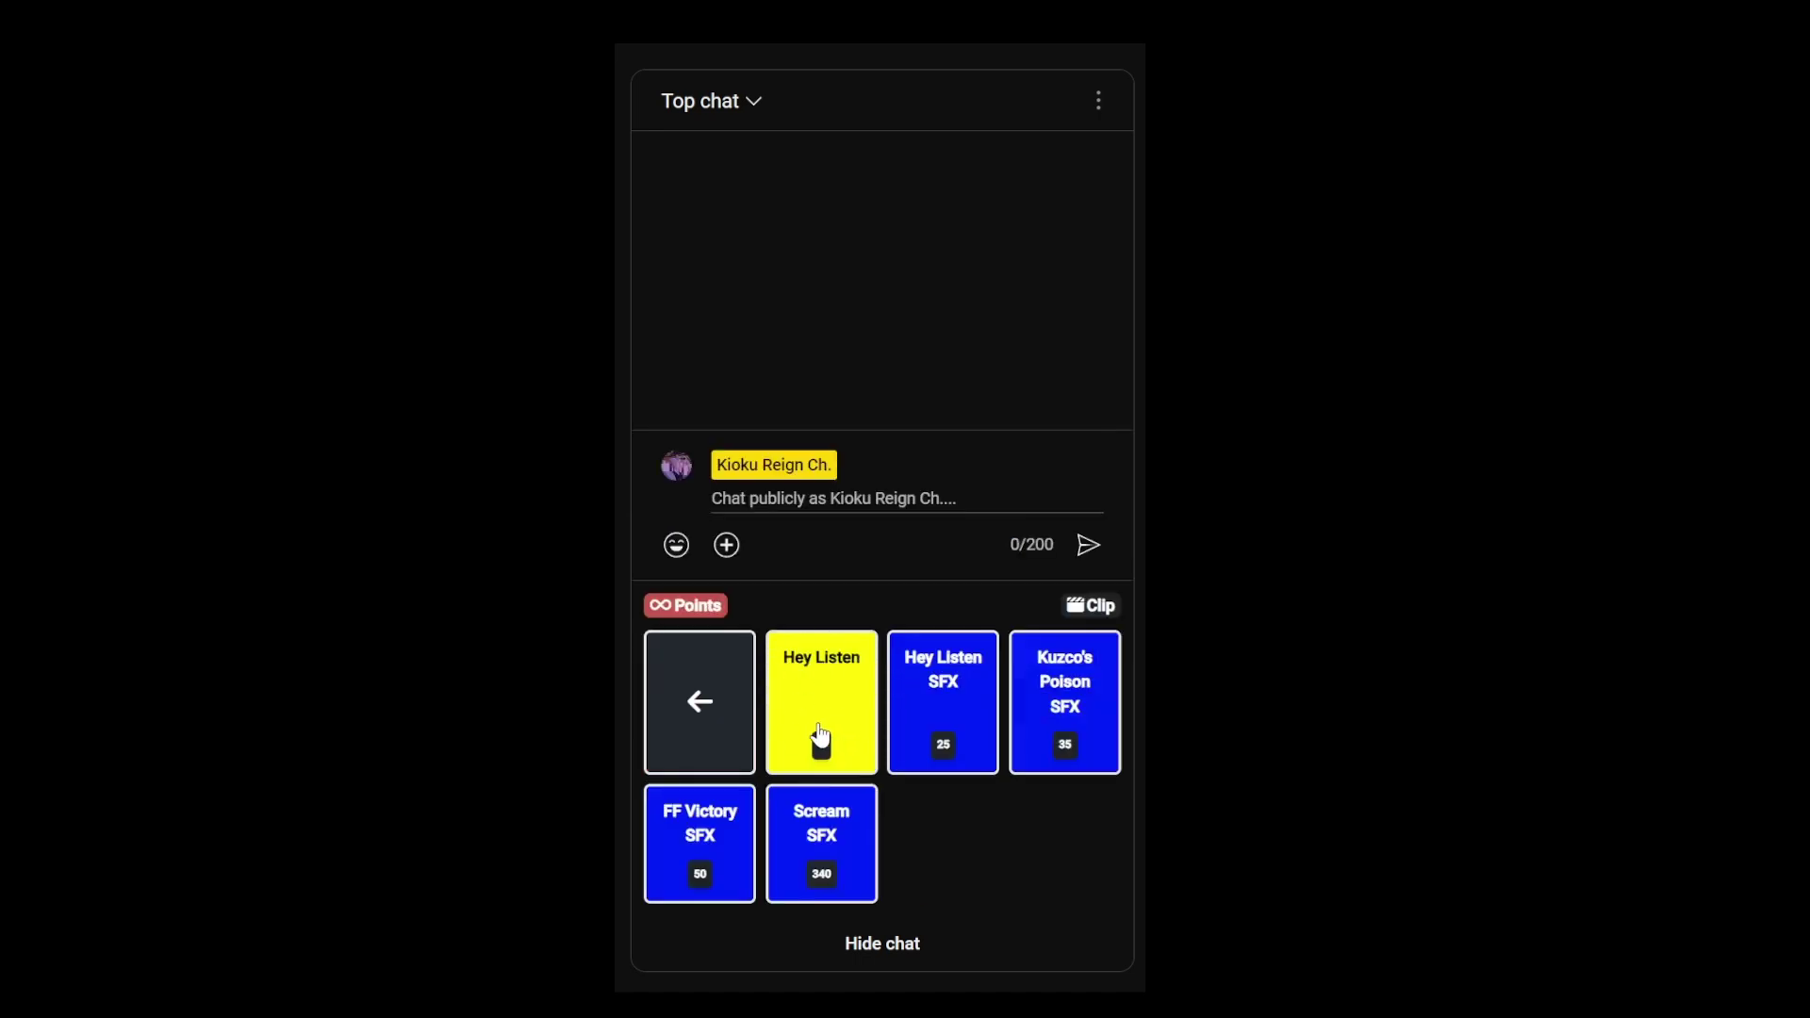
{"action": "left_click", "coordinate": [825, 717]}
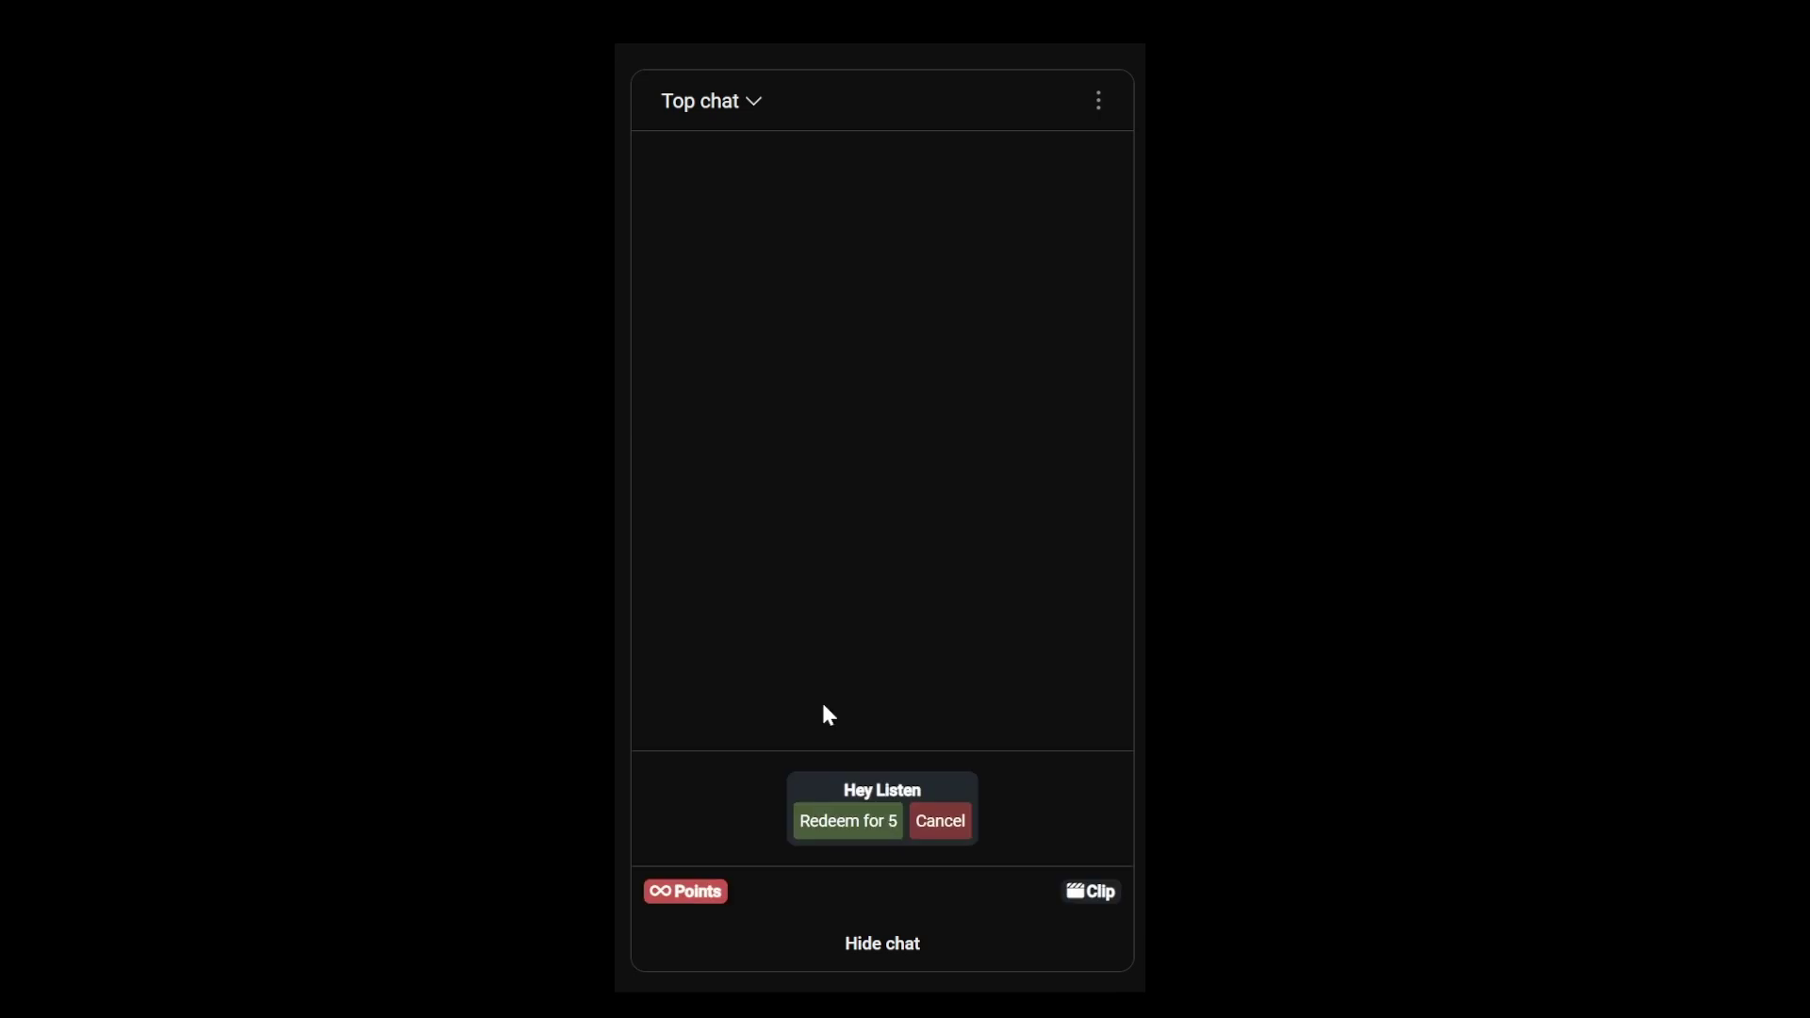
{"action": "left_click", "coordinate": [829, 839]}
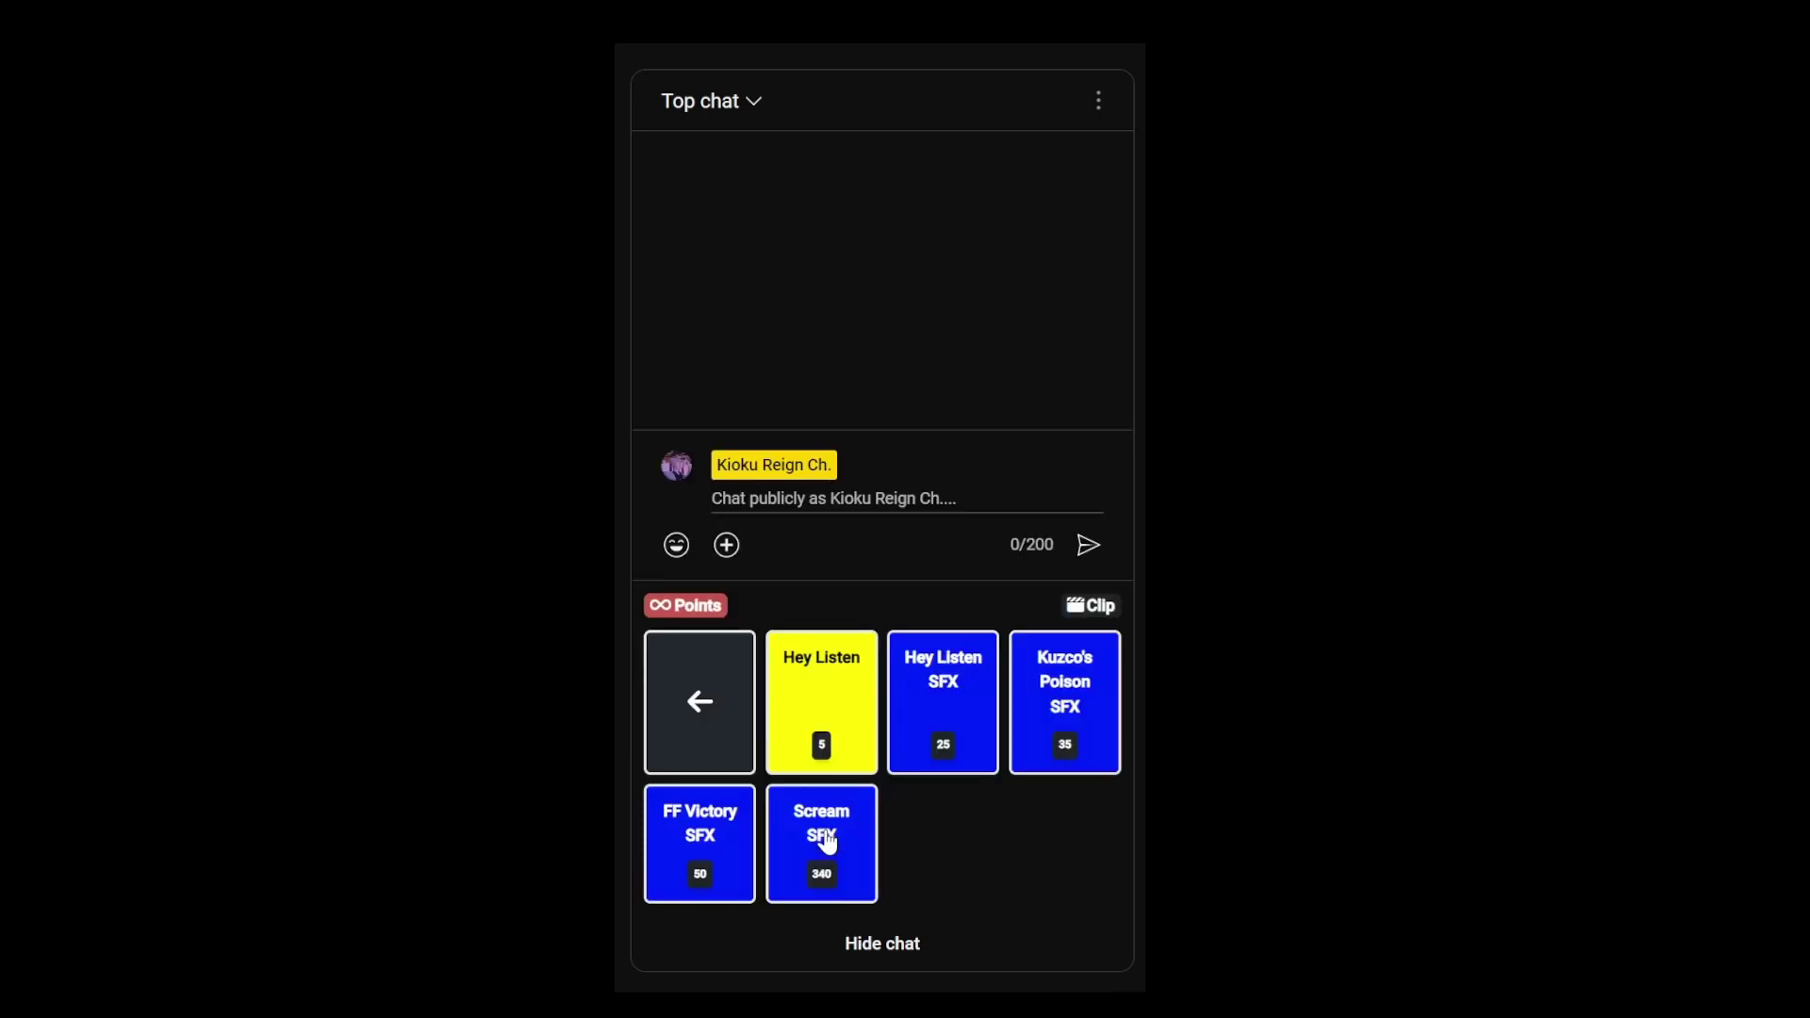